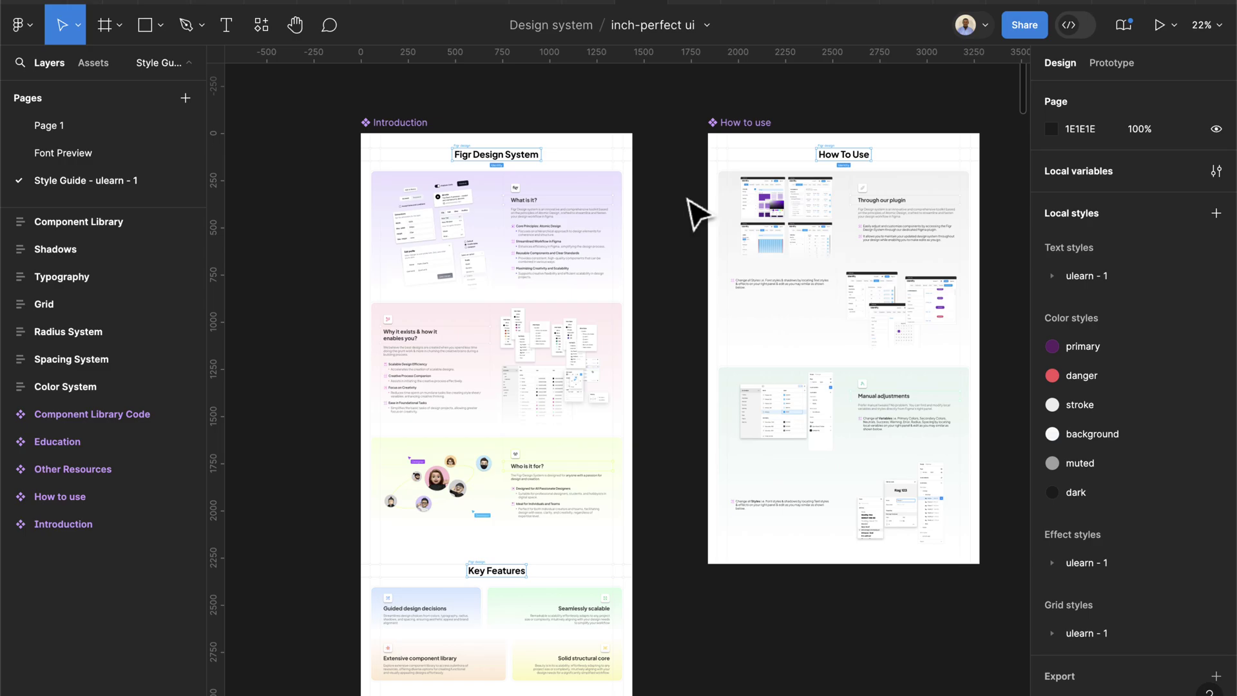
Step: Pan around the canvas to survey the existing design file
scroll(696, 212, up, 5)
scroll(697, 213, down, 5)
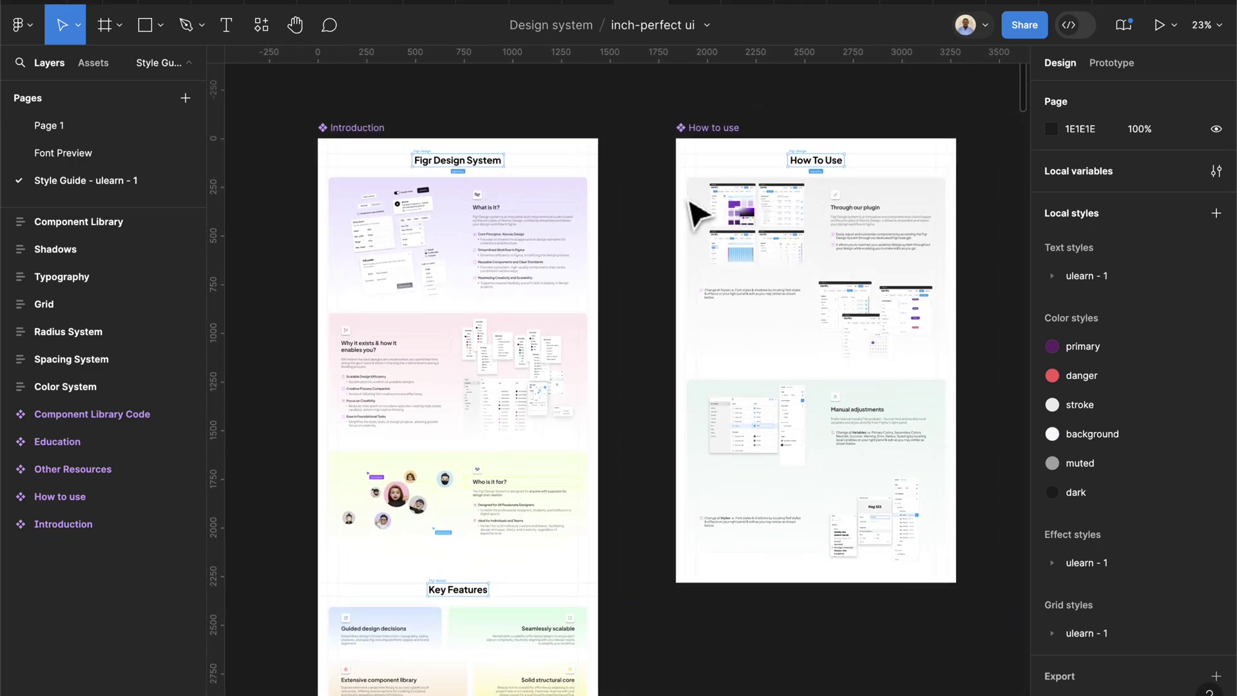
scroll(689, 202, right, 4)
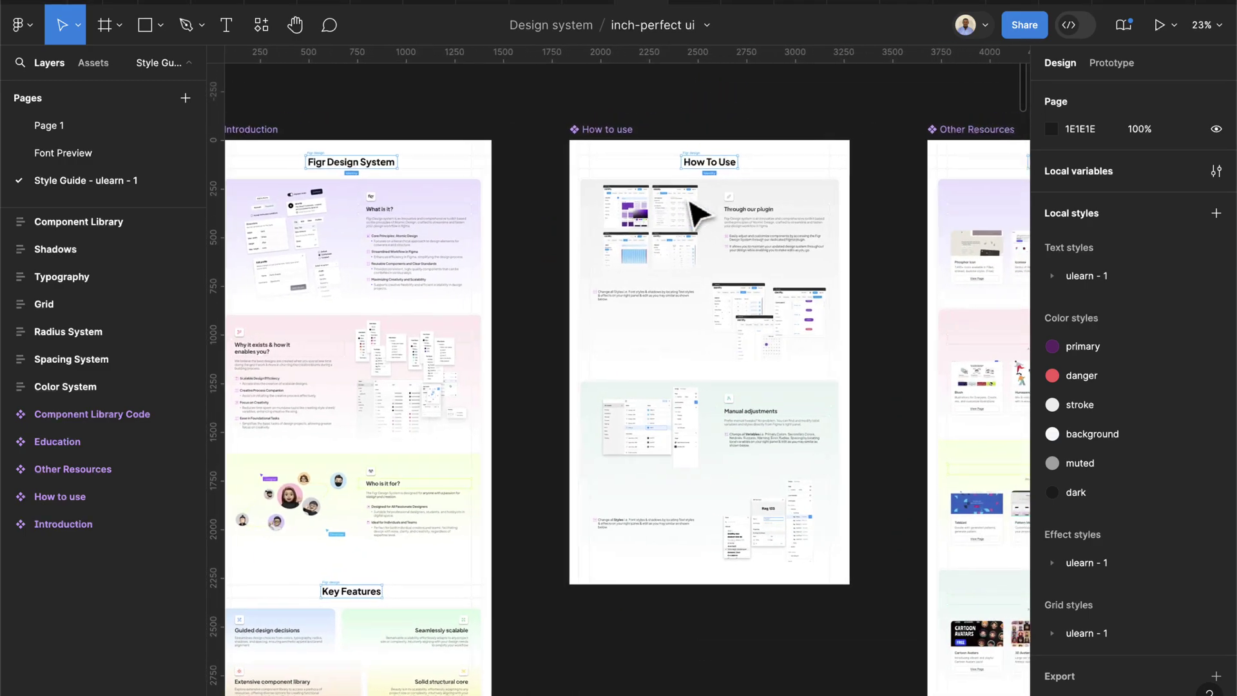
scroll(699, 213, right, 4)
scroll(700, 212, up, 1)
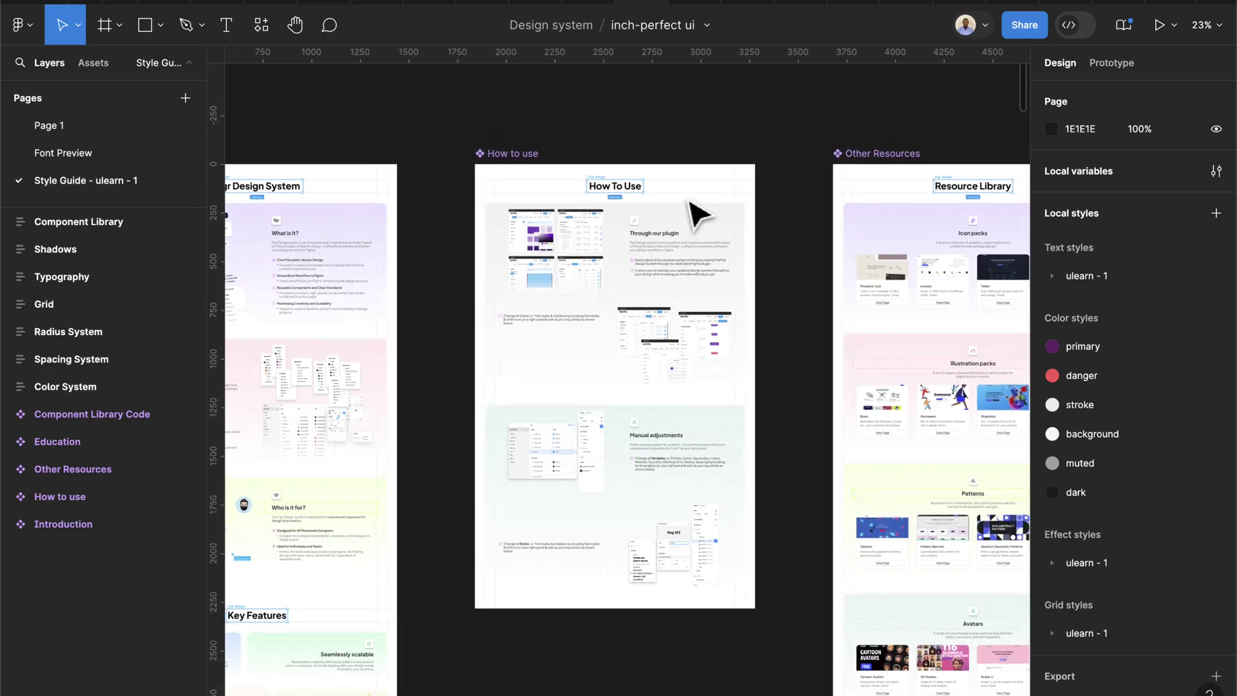
scroll(699, 213, right, 9)
scroll(699, 213, down, 1)
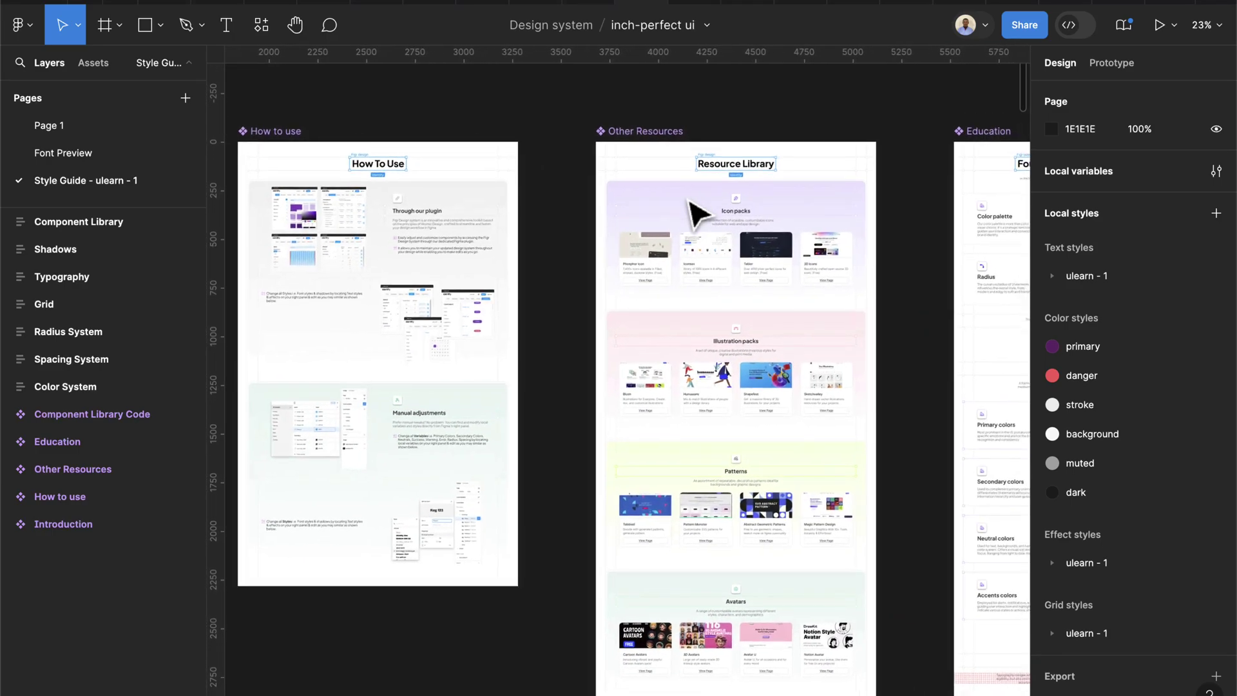
scroll(699, 214, right, 10)
scroll(780, 254, up, 5)
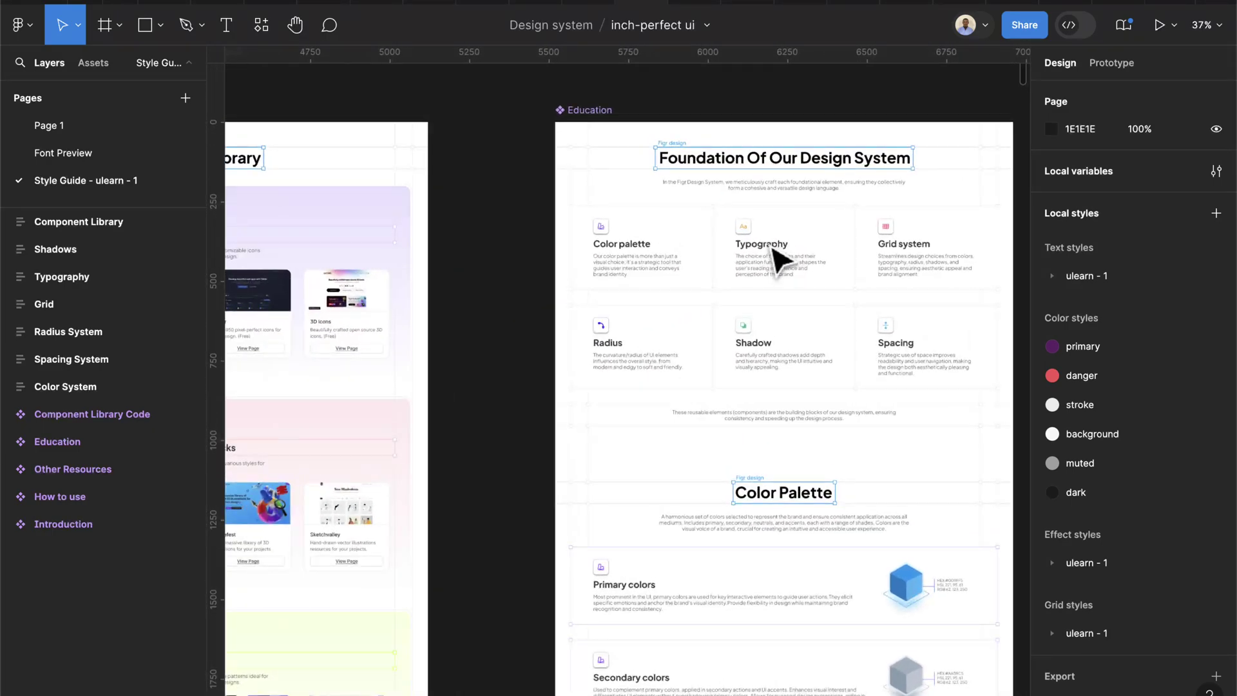
scroll(776, 258, right, 20)
scroll(773, 258, up, 1)
scroll(773, 261, down, 2)
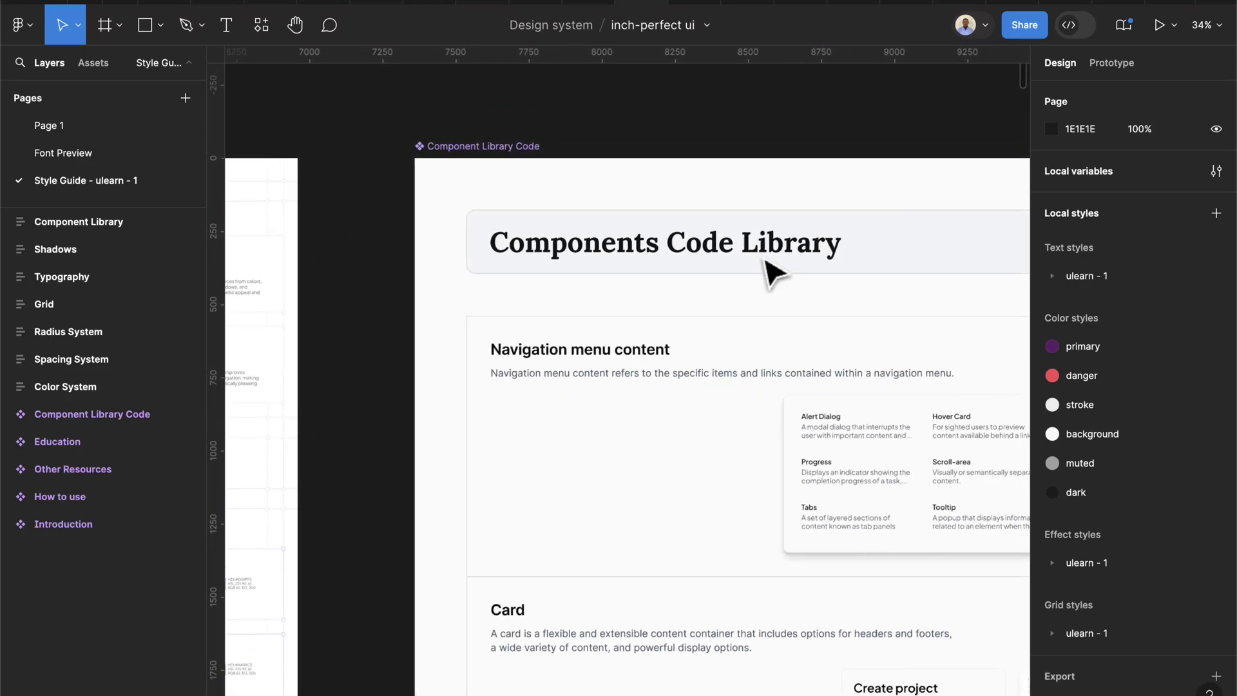
scroll(767, 261, down, 8)
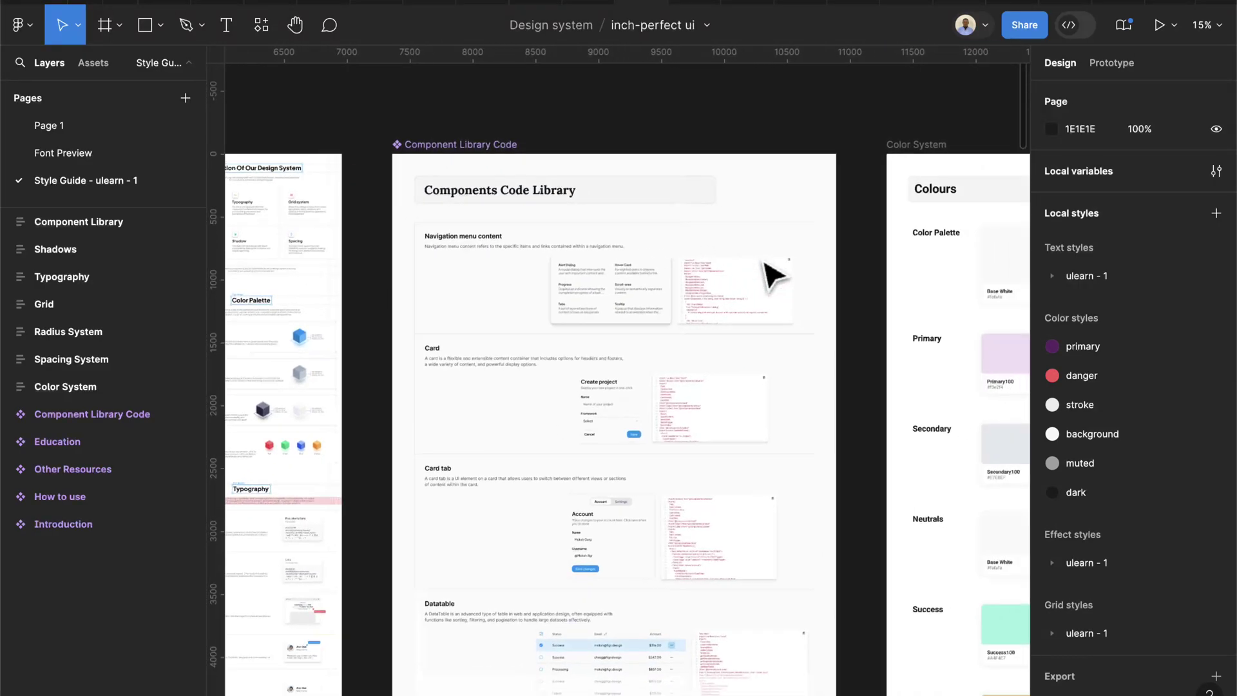
scroll(773, 276, right, 15)
scroll(773, 276, down, 5)
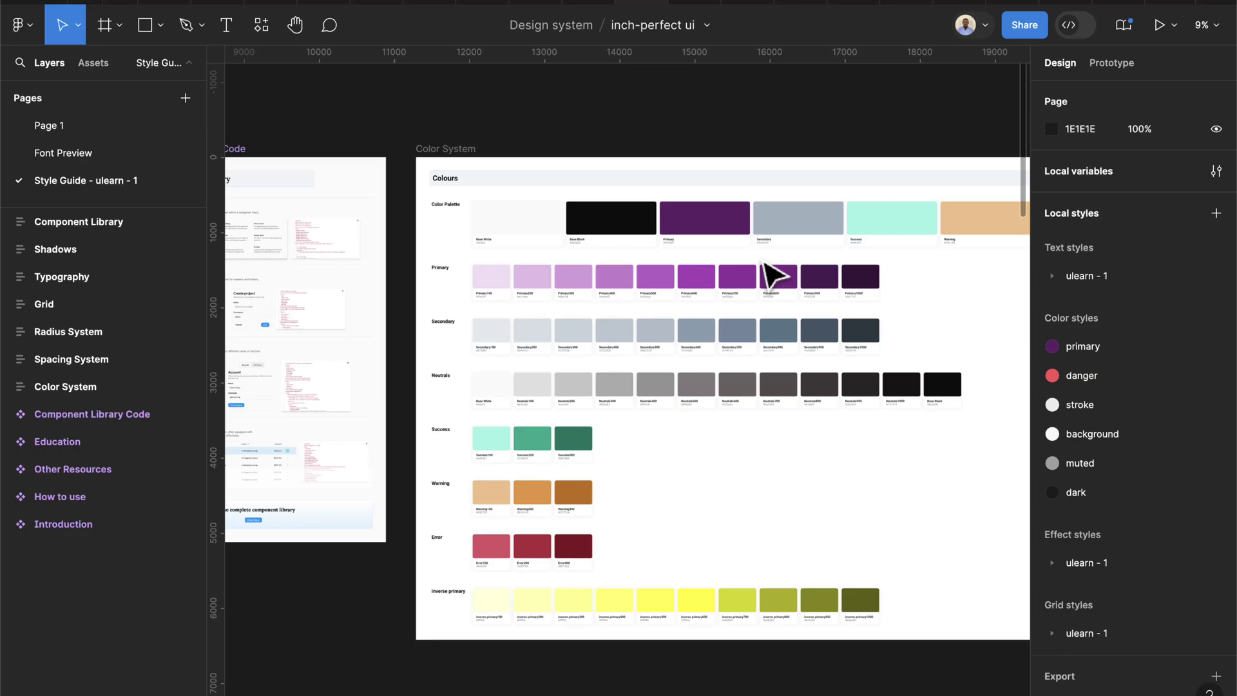
scroll(773, 276, right, 2)
scroll(774, 276, up, 1)
scroll(770, 276, down, 1)
scroll(770, 276, right, 1)
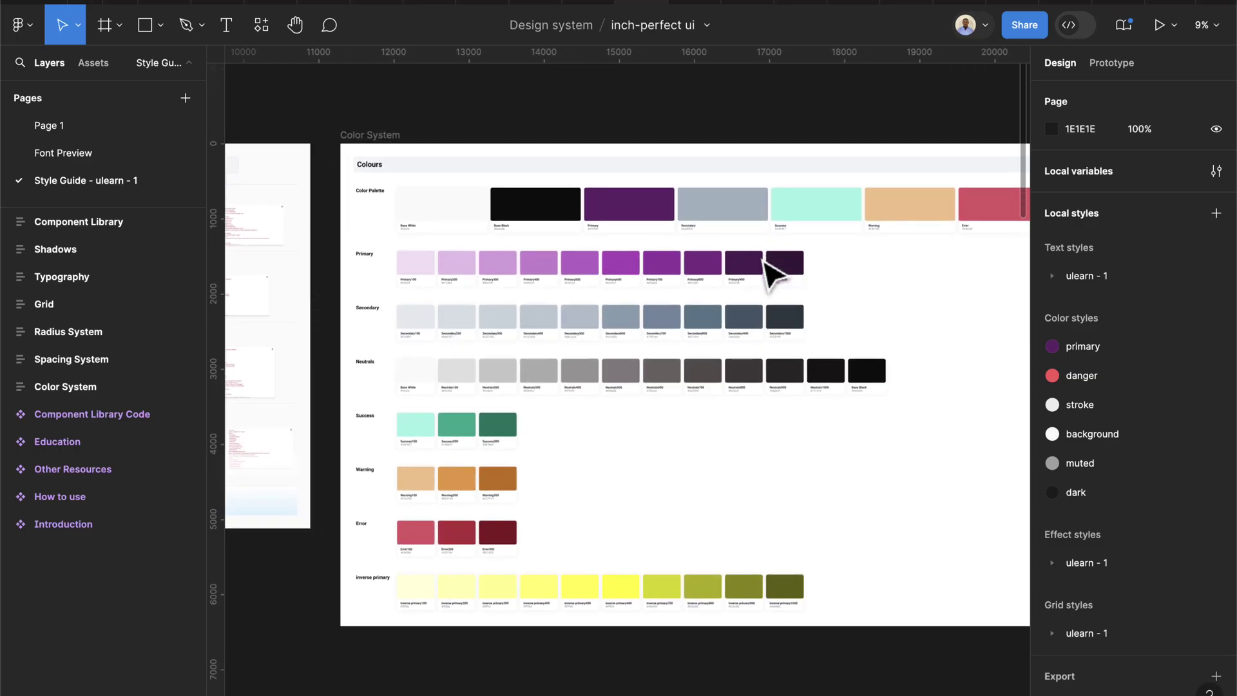
scroll(773, 274, right, 1)
scroll(773, 274, up, 1)
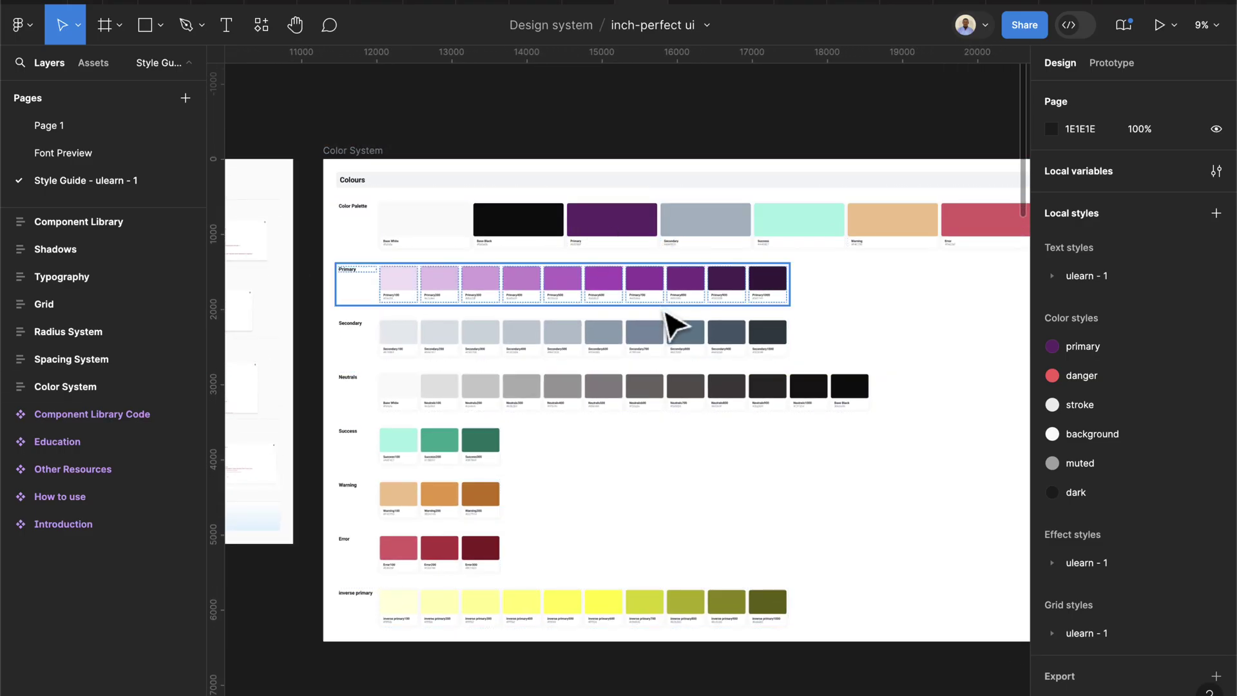
scroll(634, 446, right, 1)
scroll(634, 446, down, 1)
scroll(638, 455, right, 20)
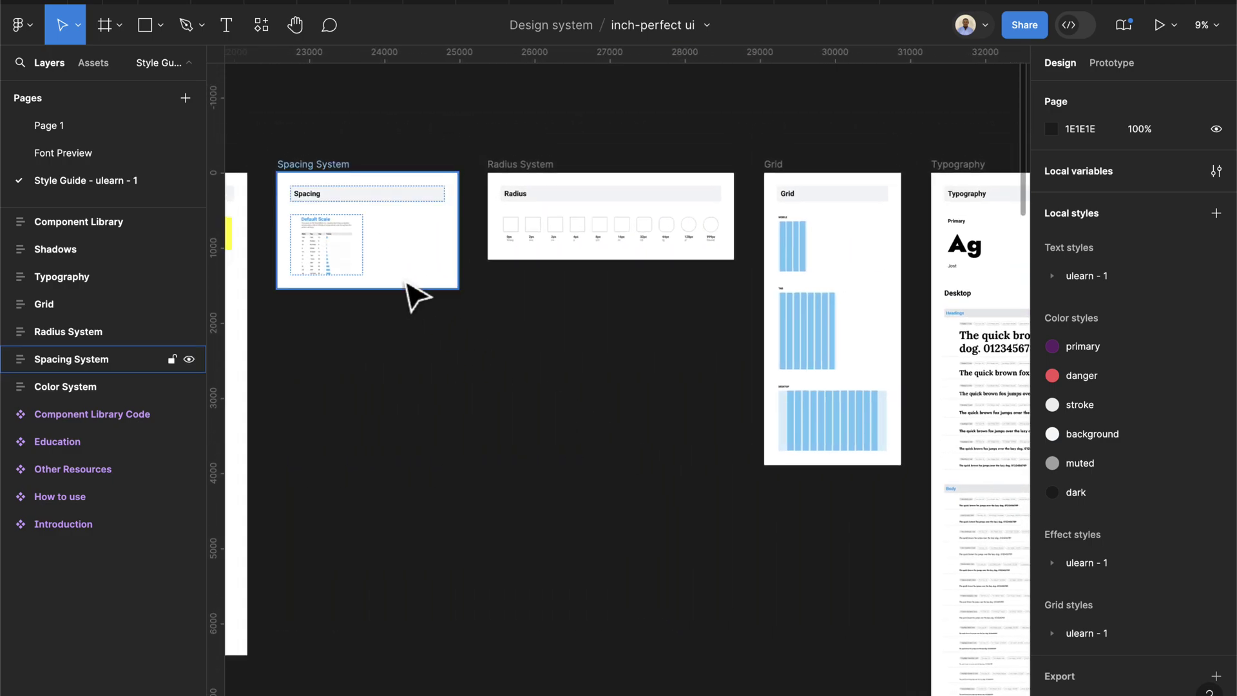
scroll(353, 207, right, 7)
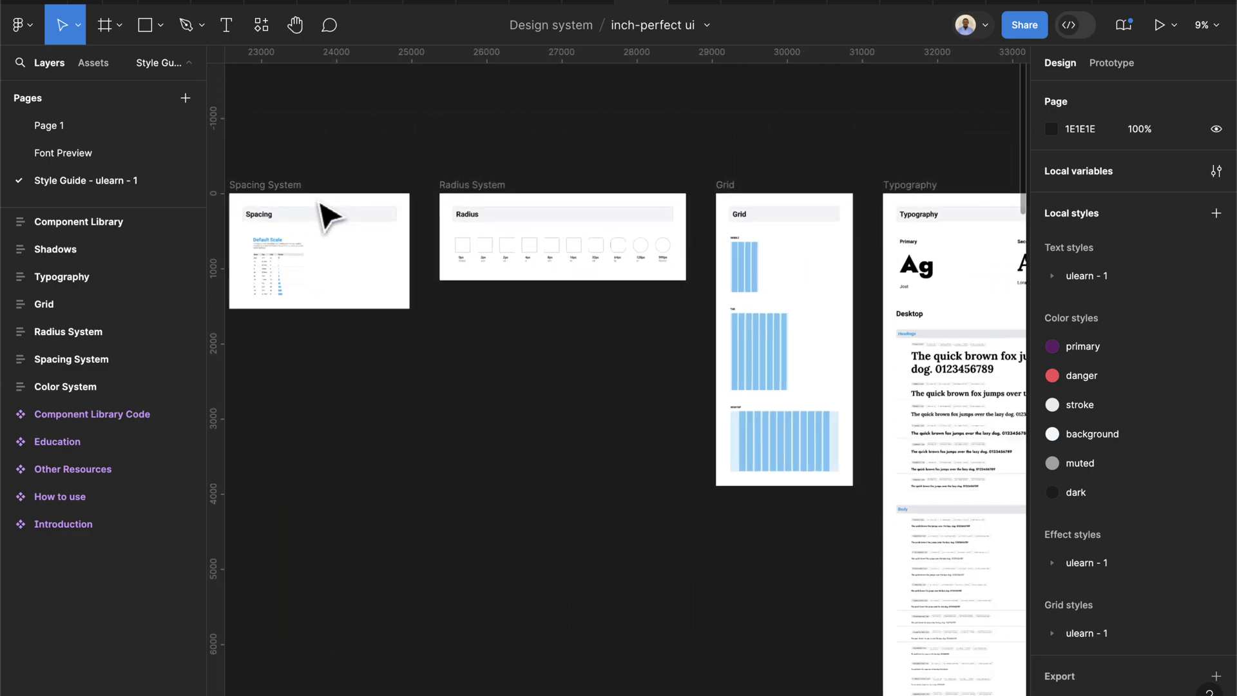
scroll(594, 272, up, 5)
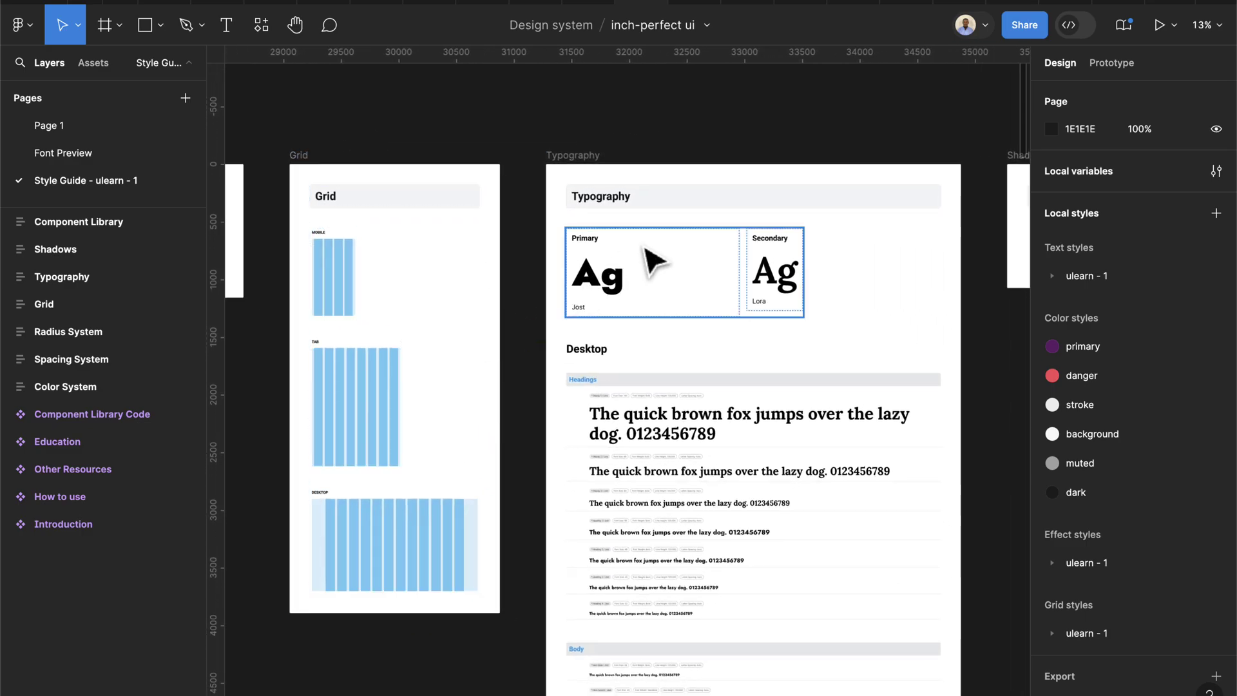
scroll(645, 249, up, 5)
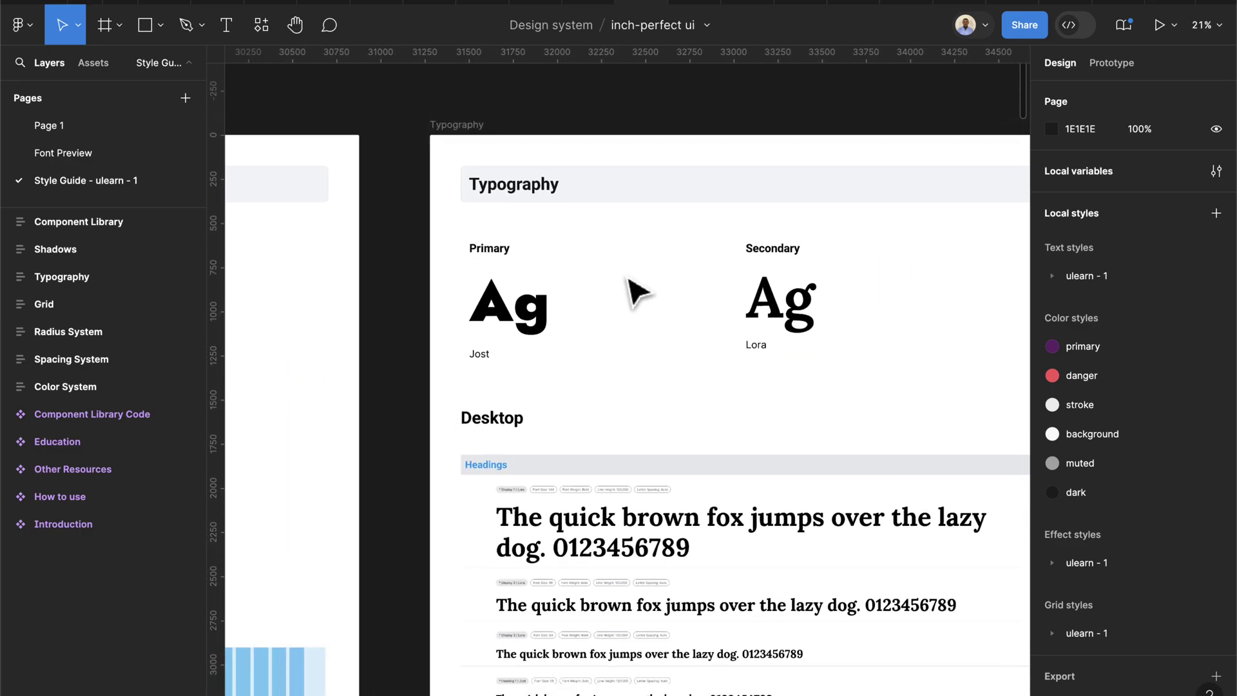
scroll(630, 280, right, 10)
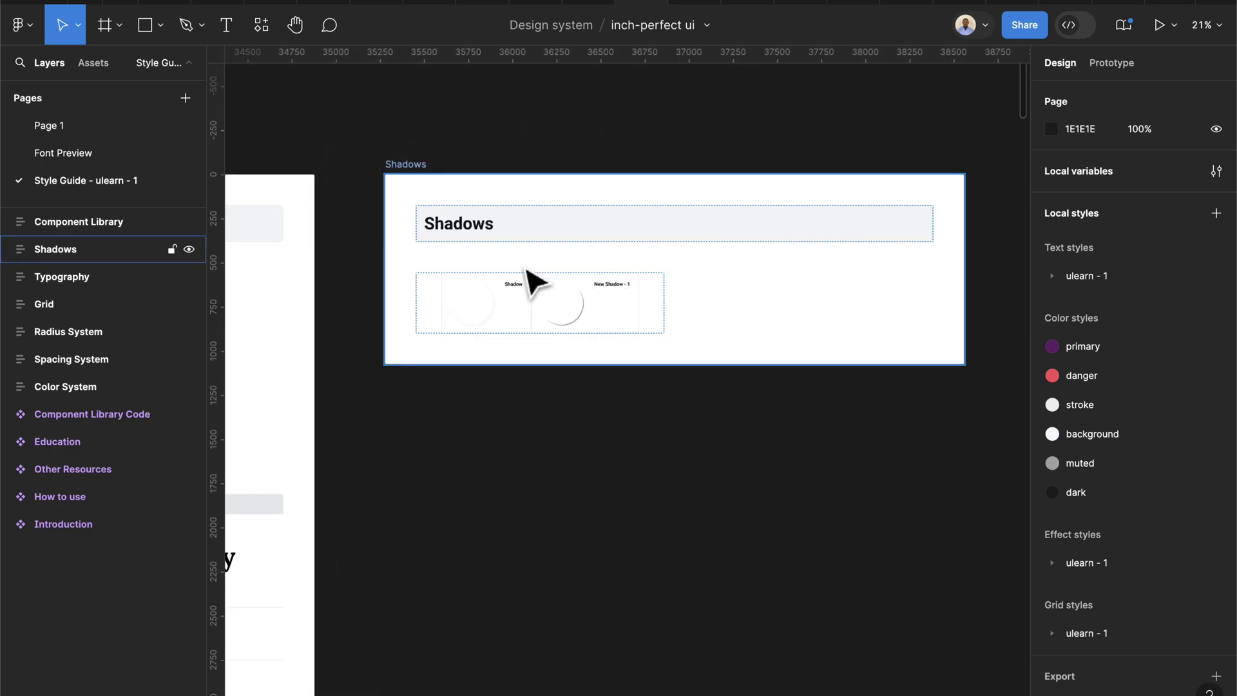
scroll(535, 283, up, 2)
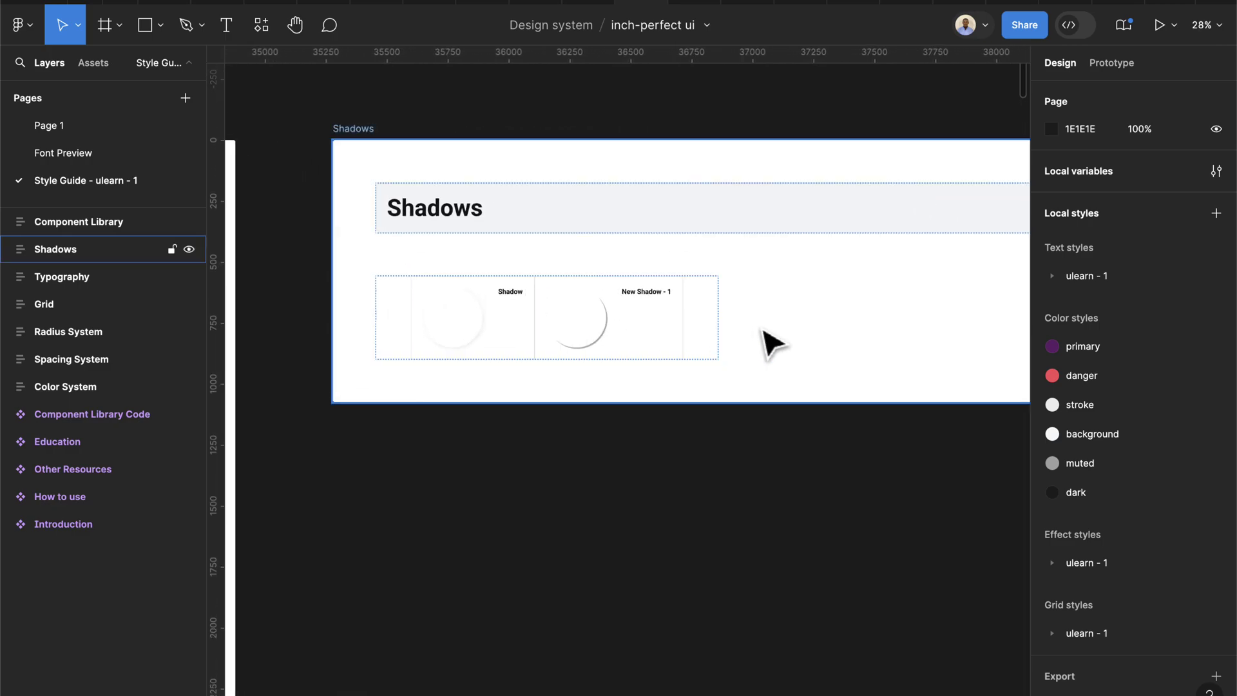
scroll(772, 344, down, 2)
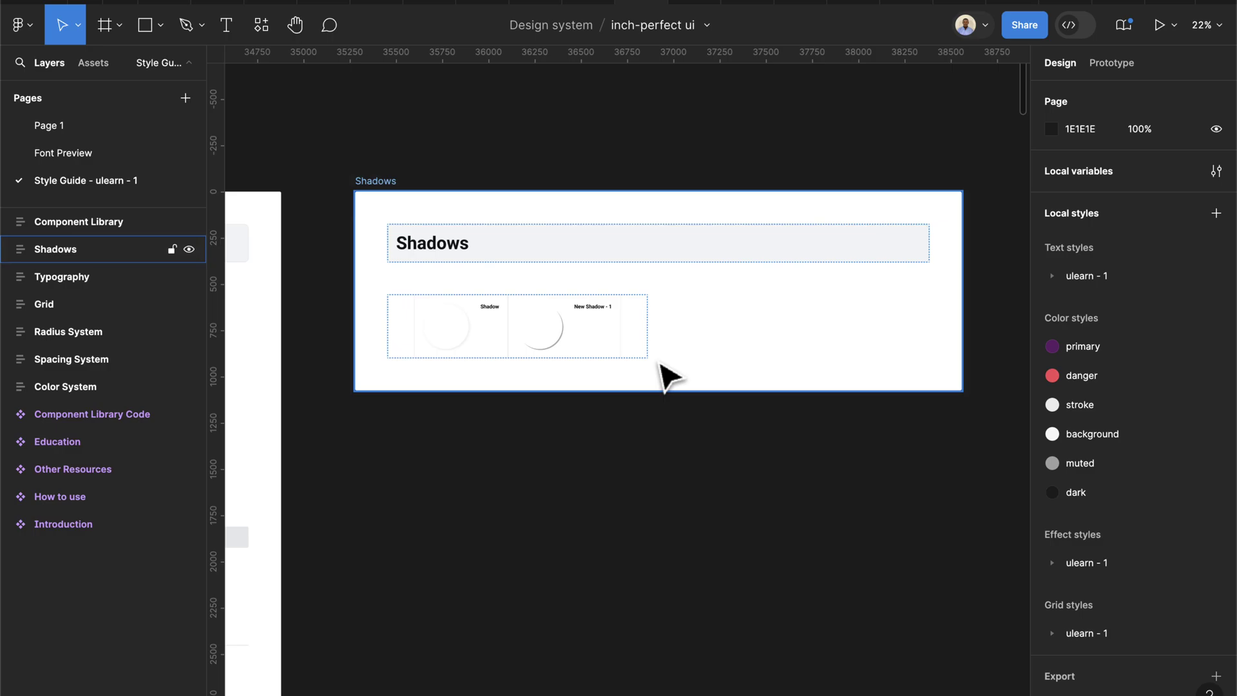
scroll(667, 377, right, 10)
scroll(667, 377, down, 5)
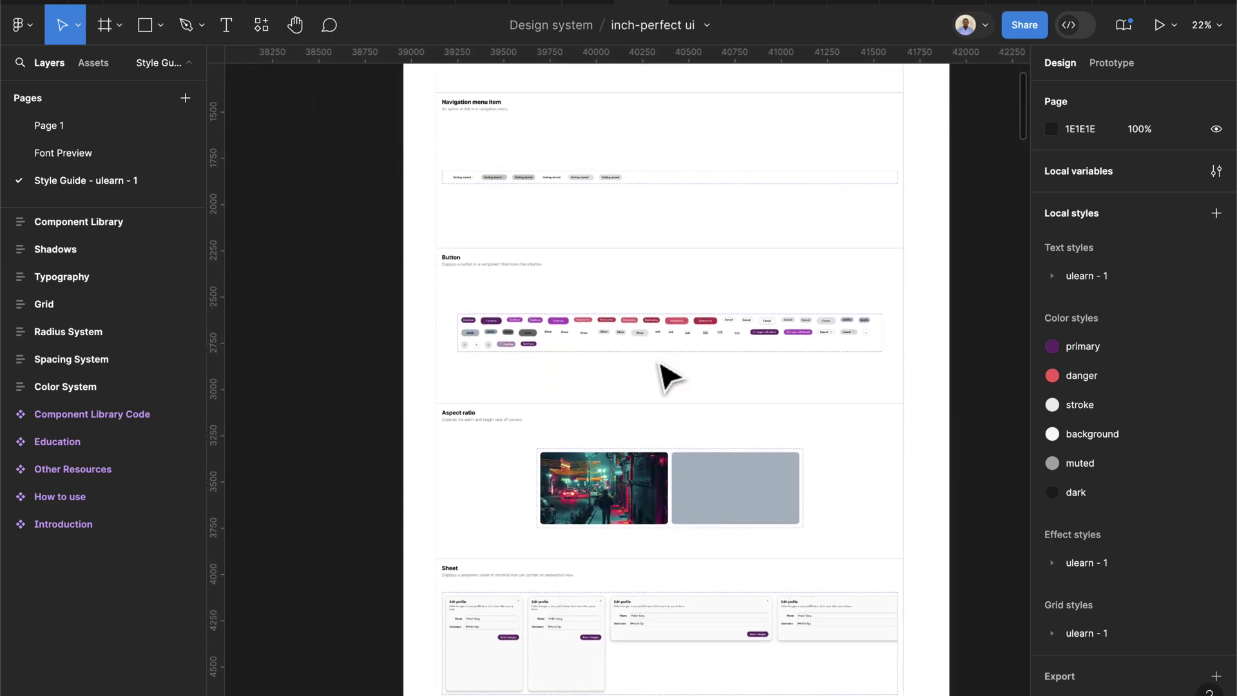
scroll(669, 377, down, 2)
scroll(633, 332, up, 2)
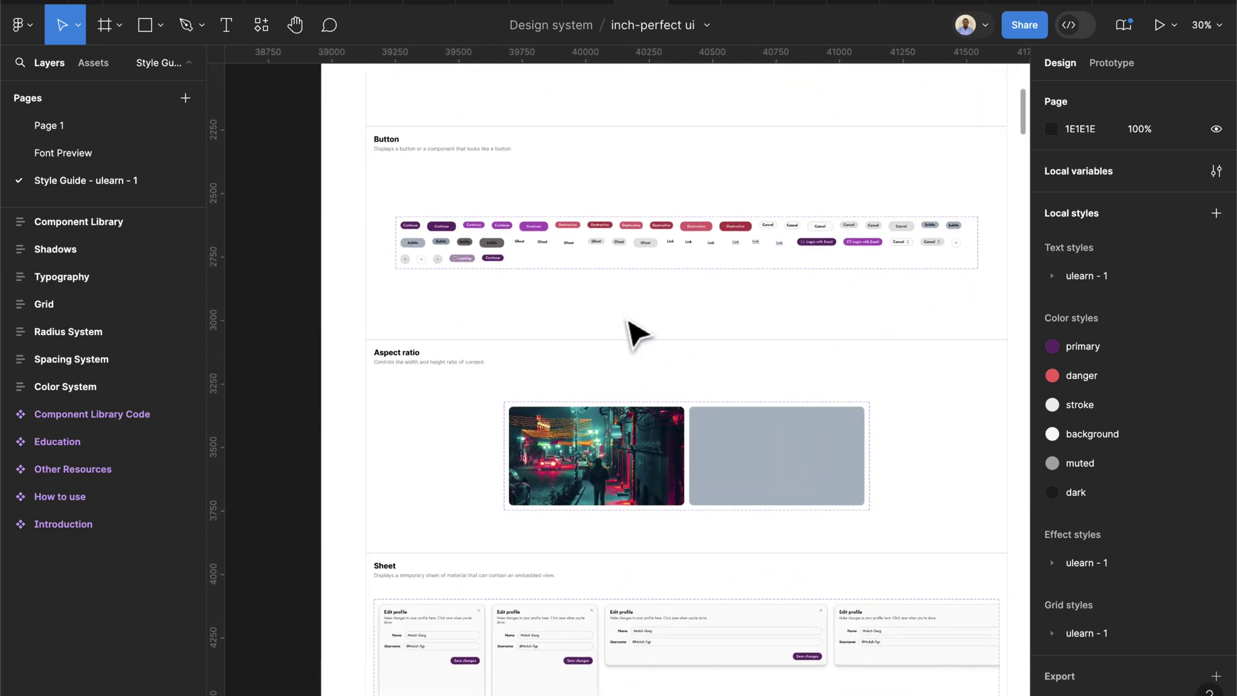
scroll(637, 331, up, 1)
scroll(637, 332, up, 2)
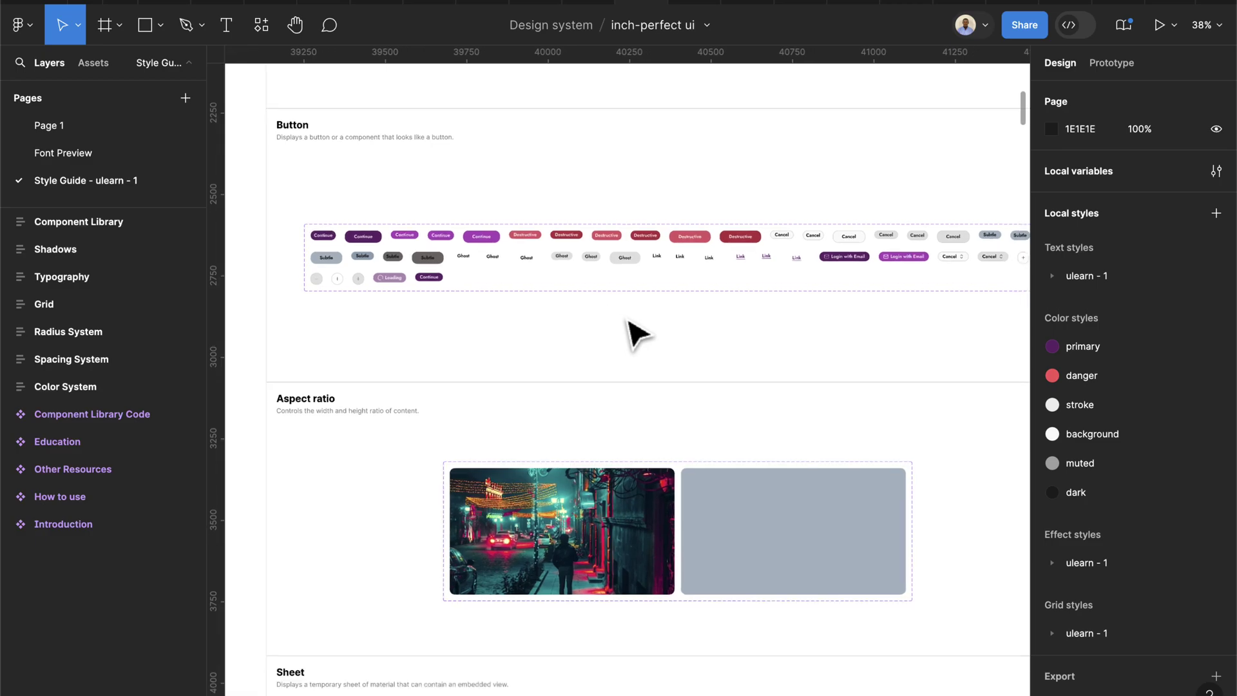
scroll(637, 332, right, 1)
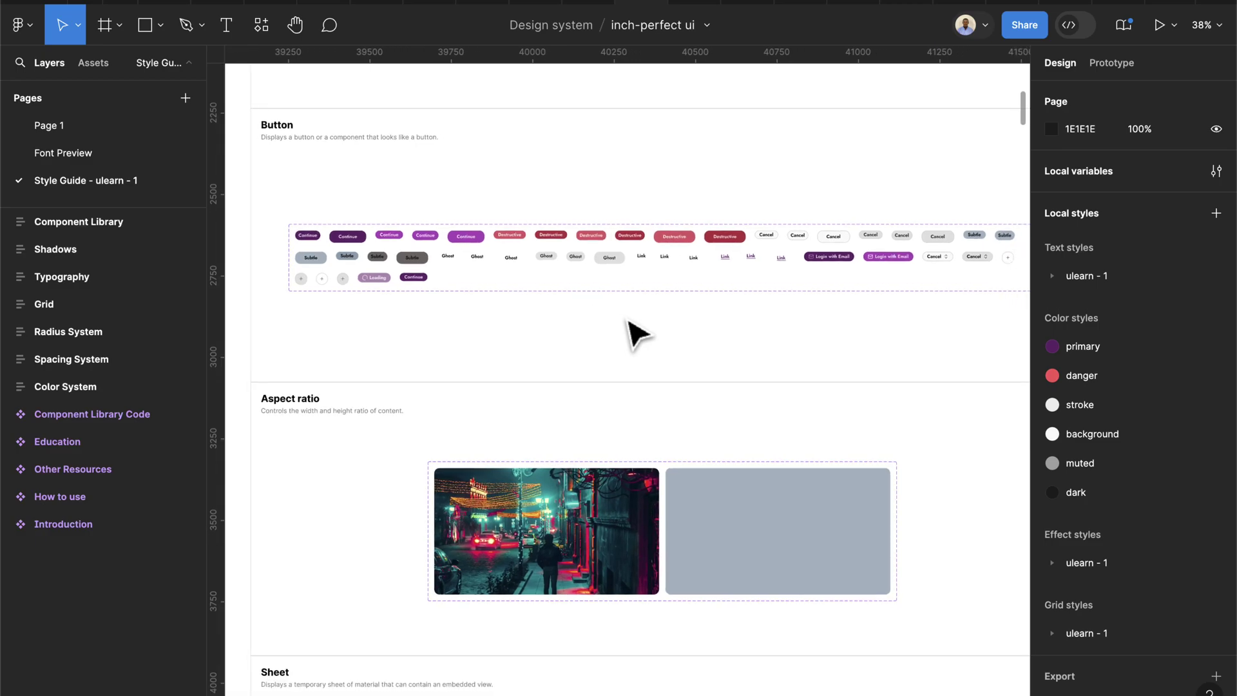
scroll(637, 332, down, 10)
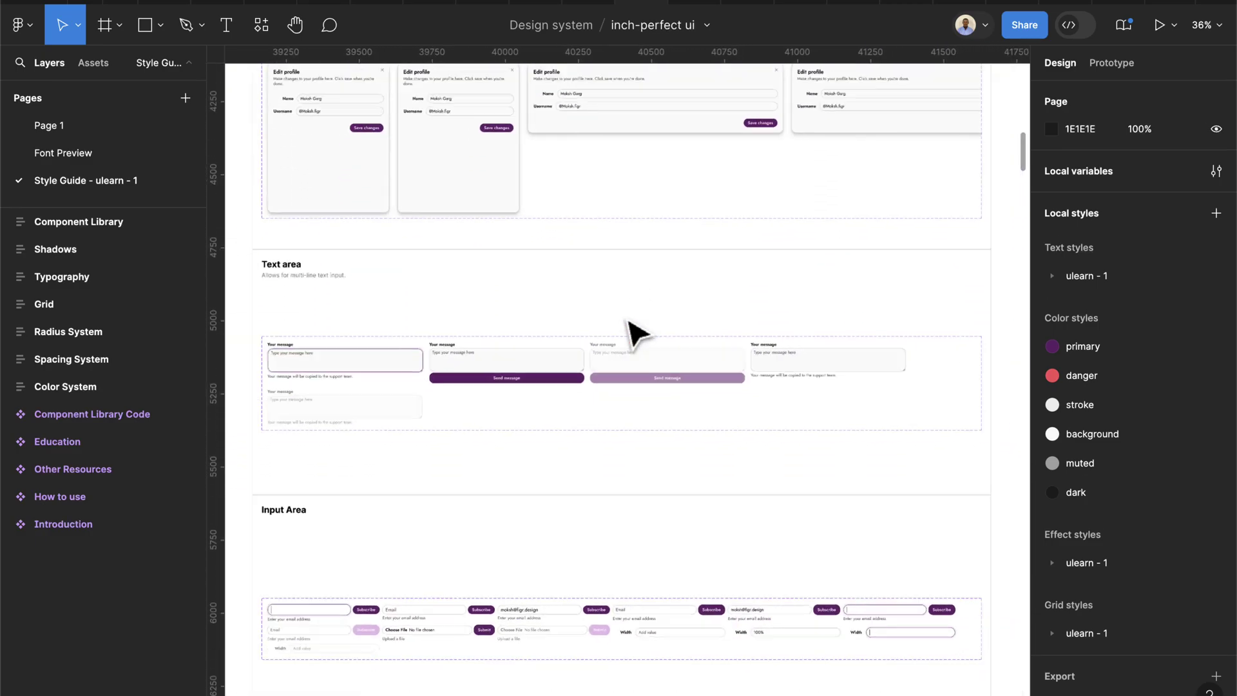
scroll(637, 332, down, 3)
scroll(637, 332, up, 3)
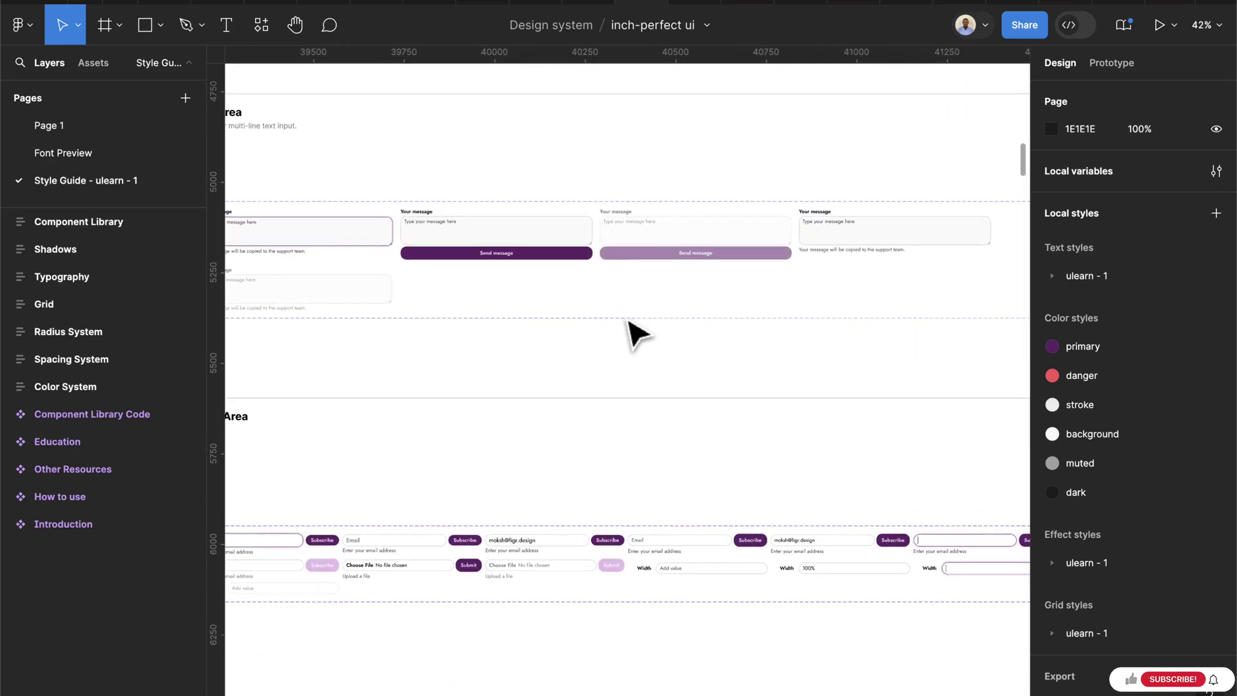
scroll(580, 323, left, 5)
scroll(516, 279, up, 5)
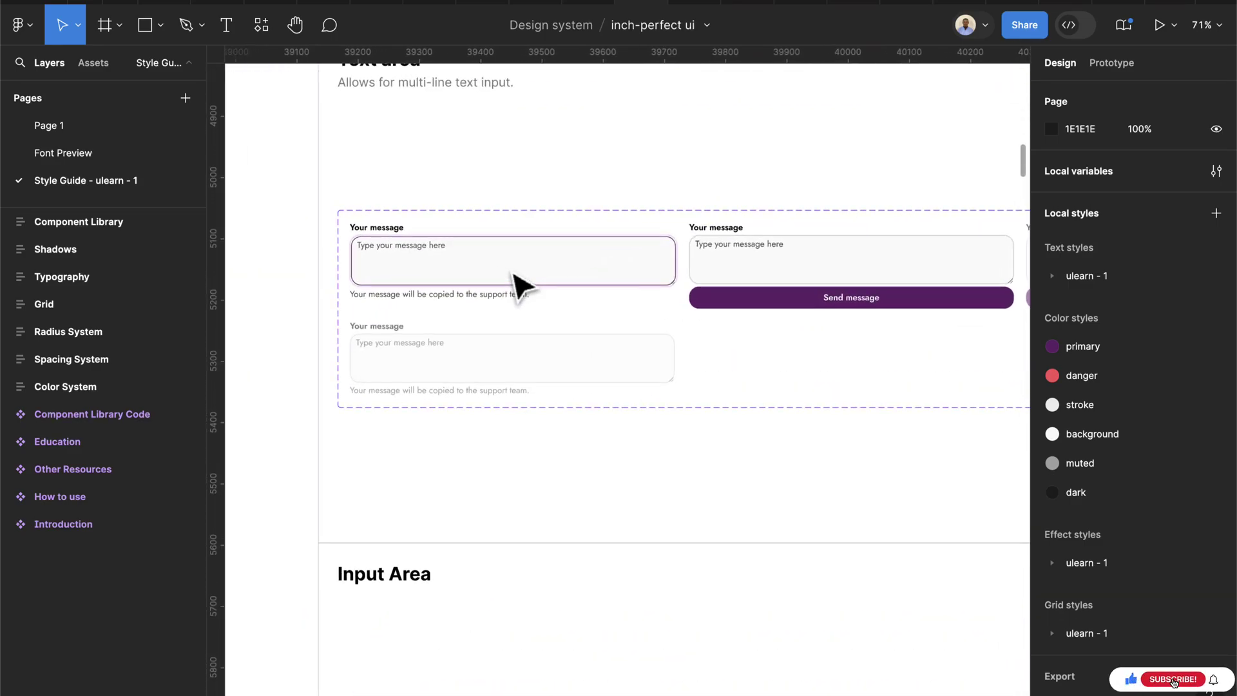
scroll(521, 284, down, 3)
scroll(520, 284, down, 5)
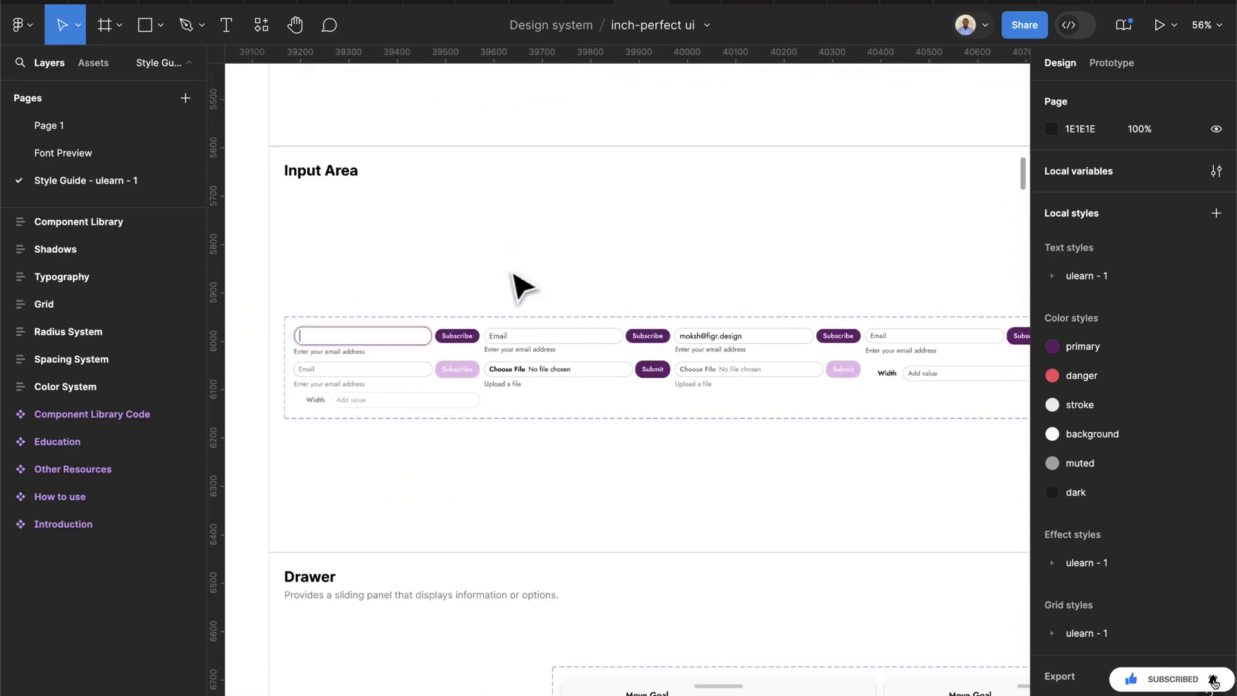
scroll(515, 277, down, 2)
scroll(516, 277, down, 10)
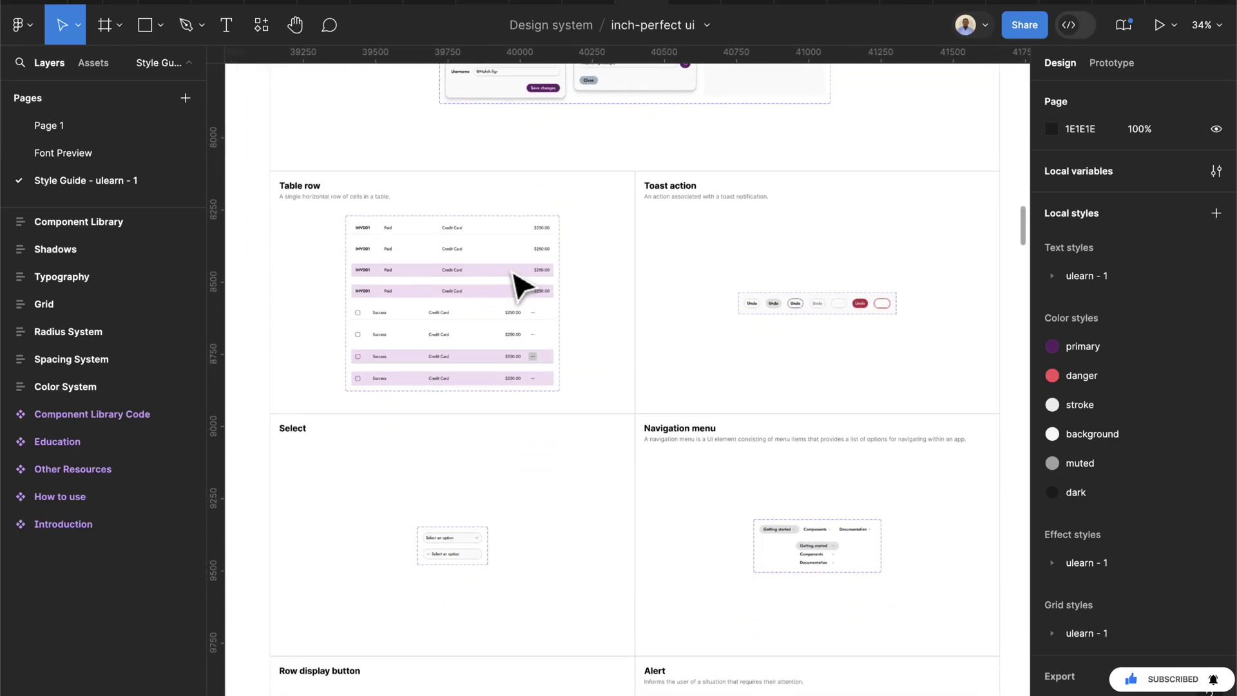
scroll(519, 284, down, 10)
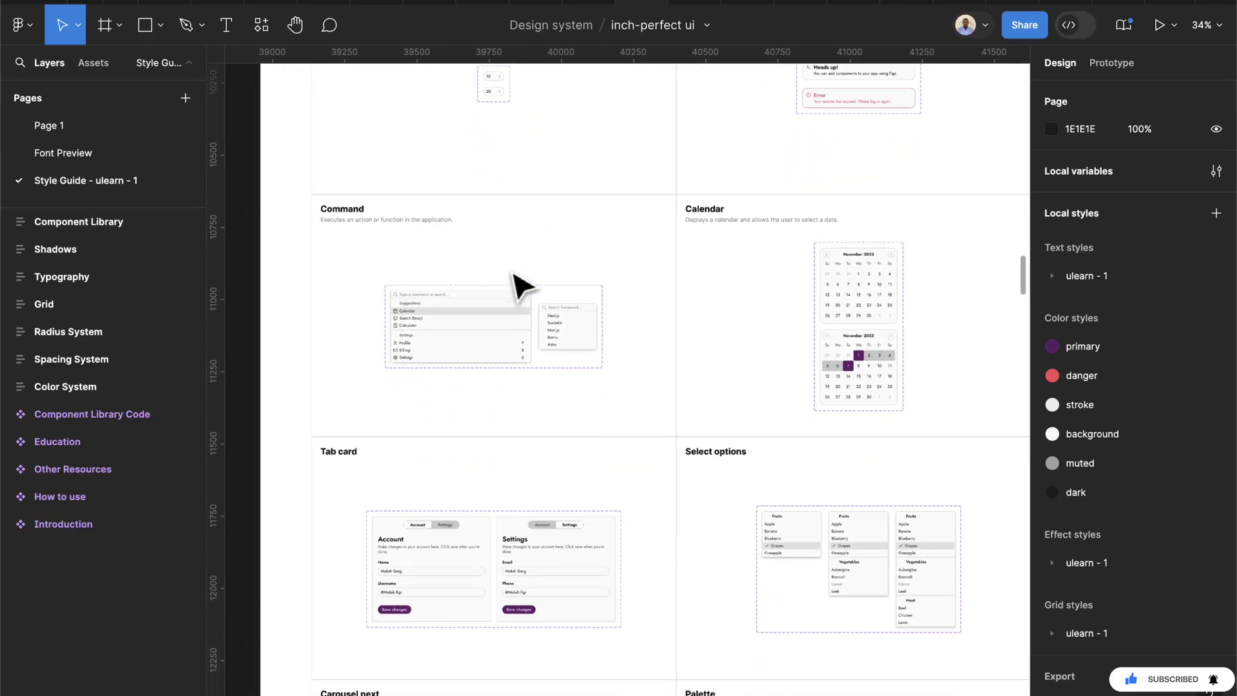
scroll(522, 285, down, 2)
scroll(522, 285, down, 2)
scroll(522, 285, down, 8)
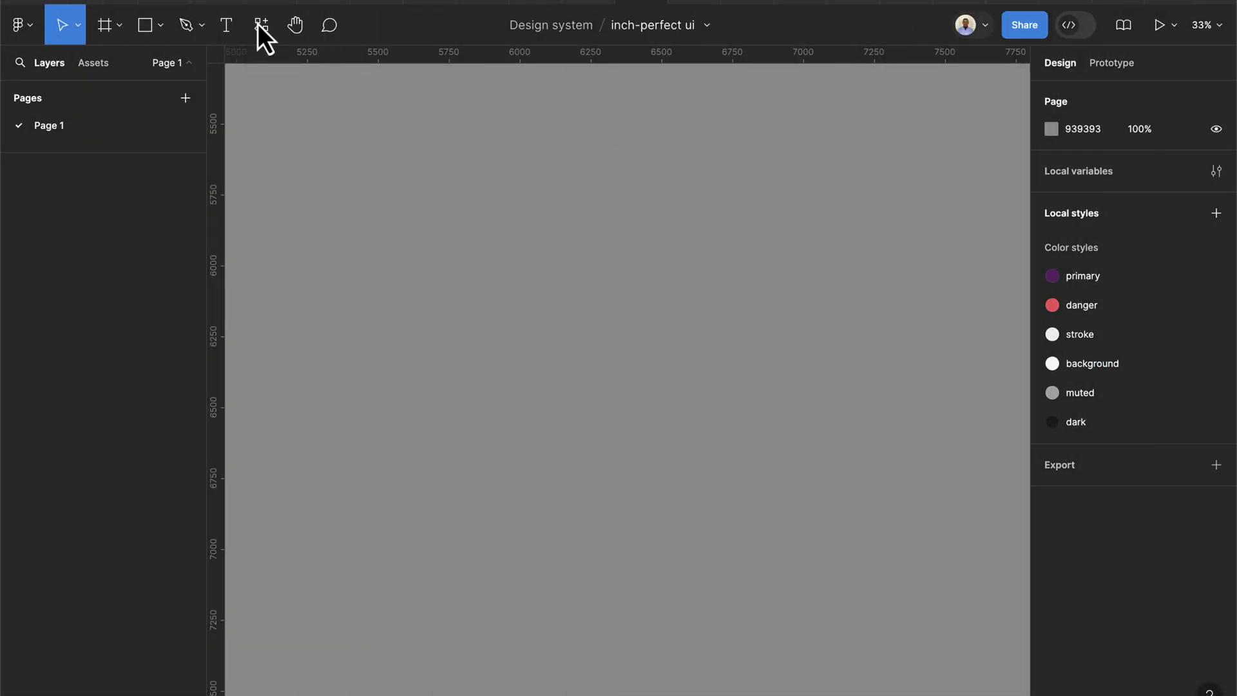
Step: Search Resources plugins for 'figr iden' and open the Generate Design Systems – Figr Identity page
click(261, 27)
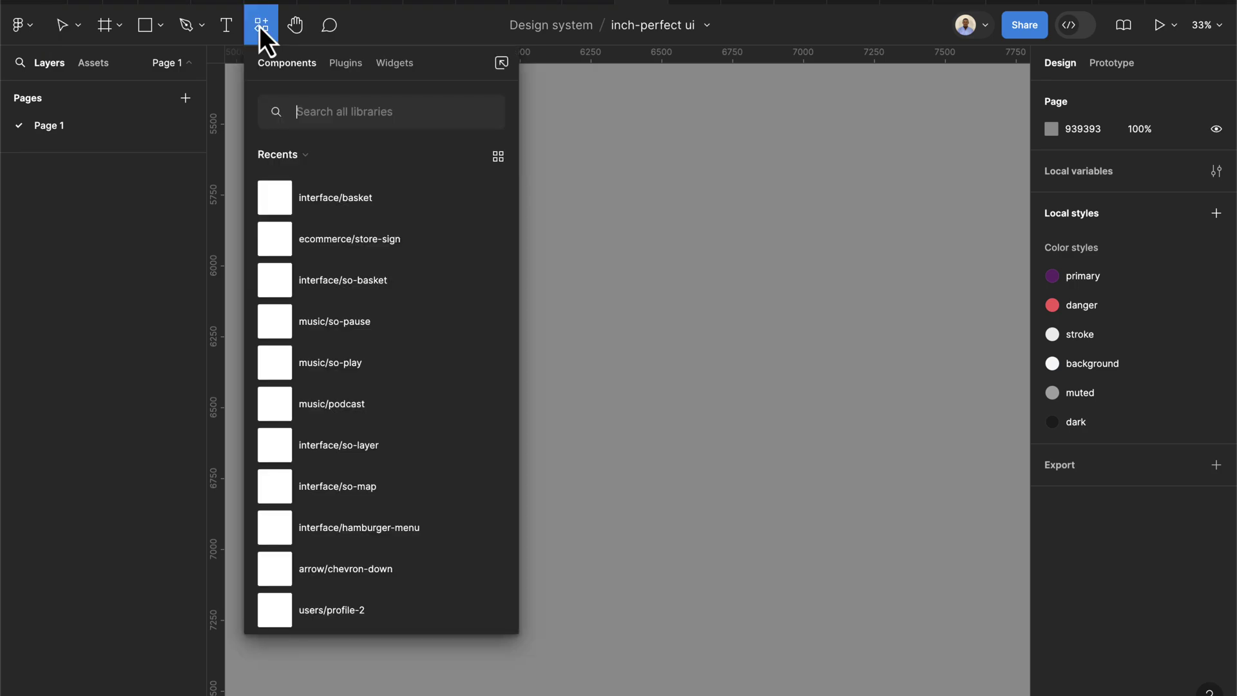
click(354, 63)
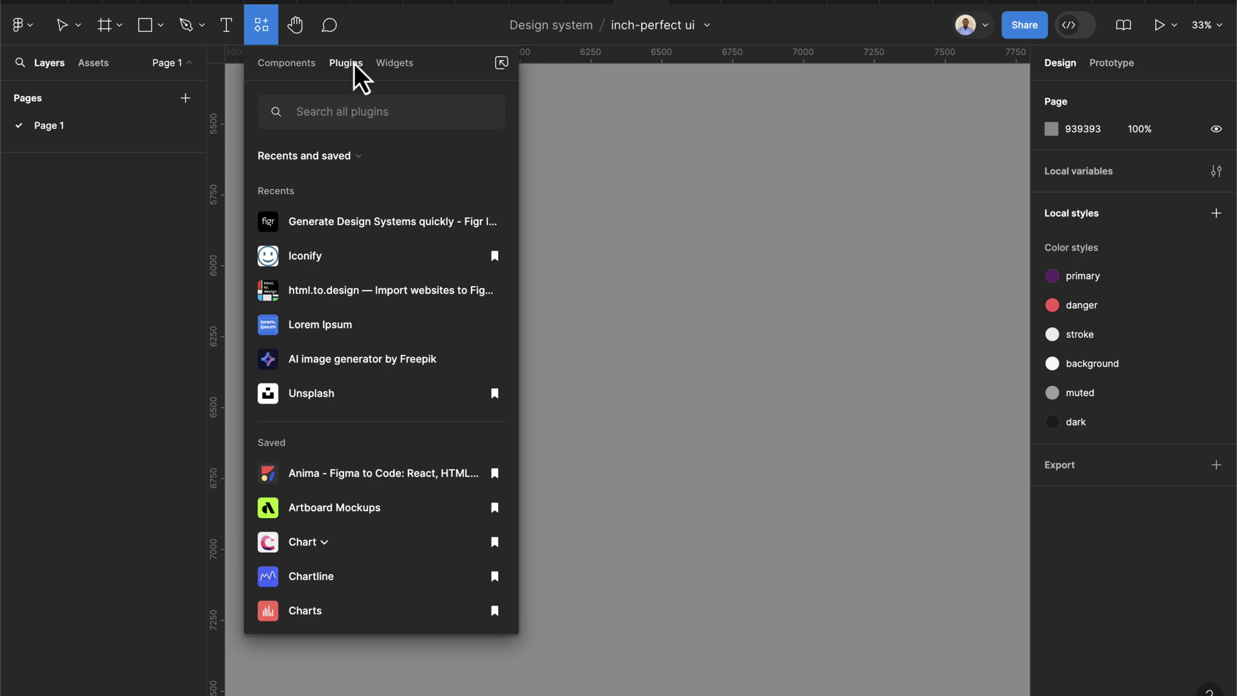
text(fig)
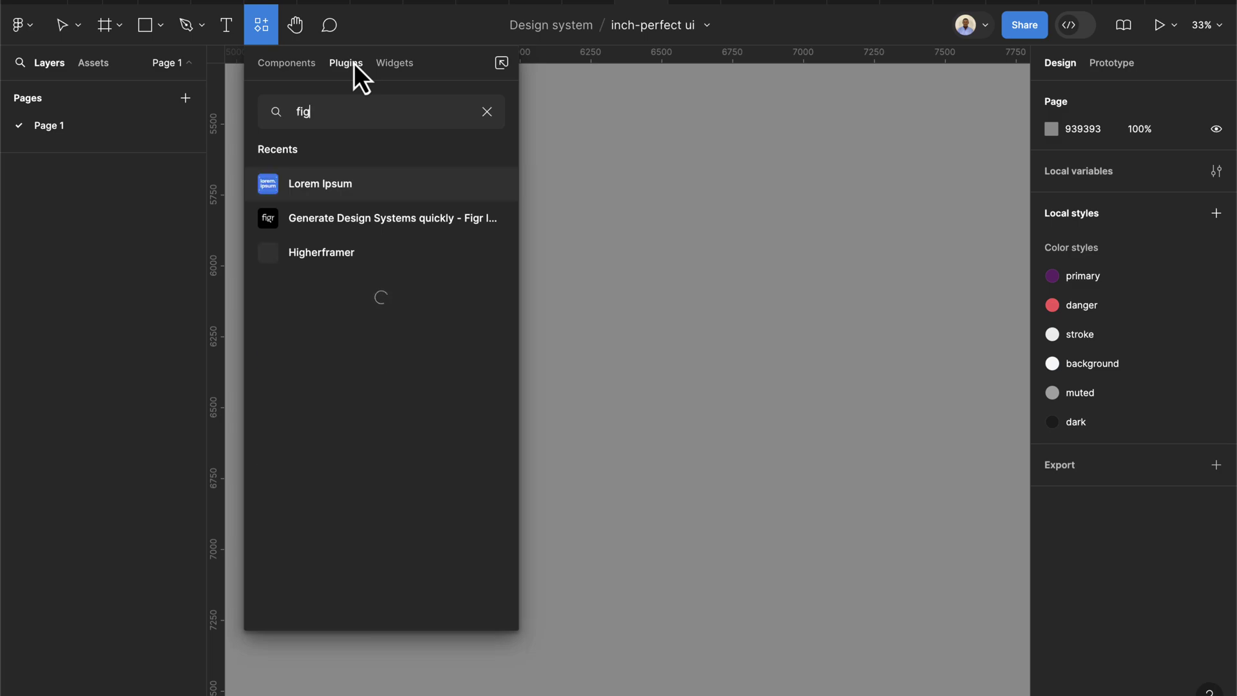
text(r iden)
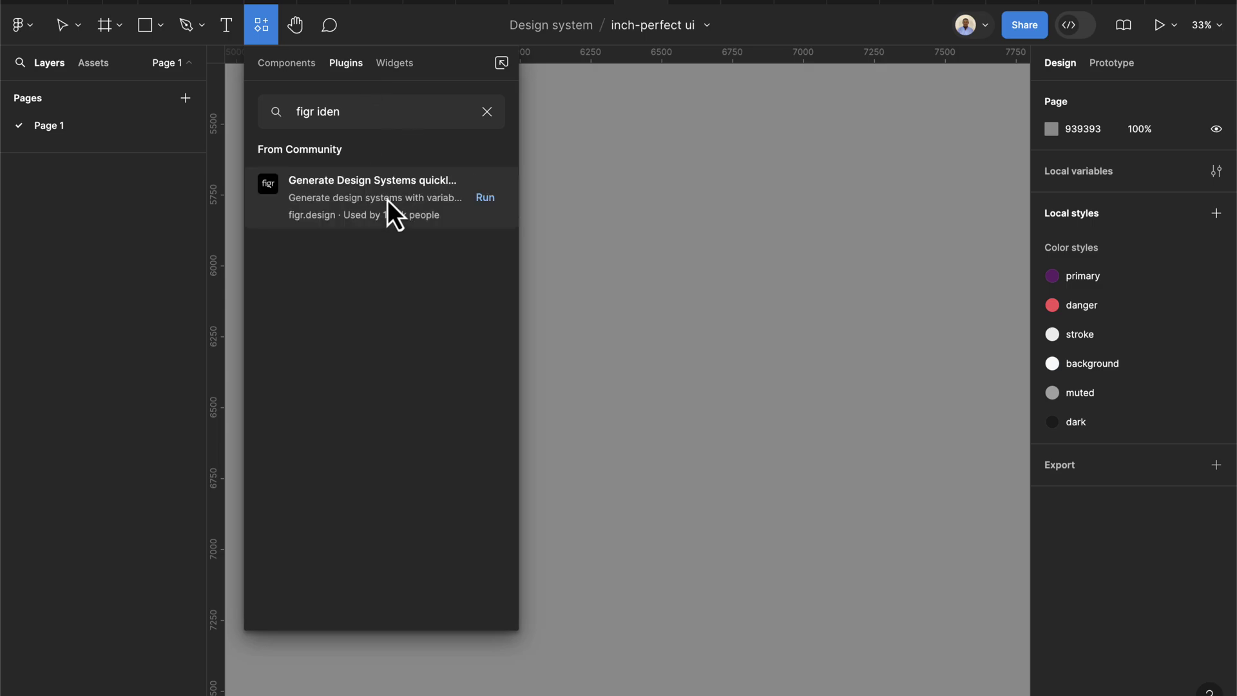
click(332, 189)
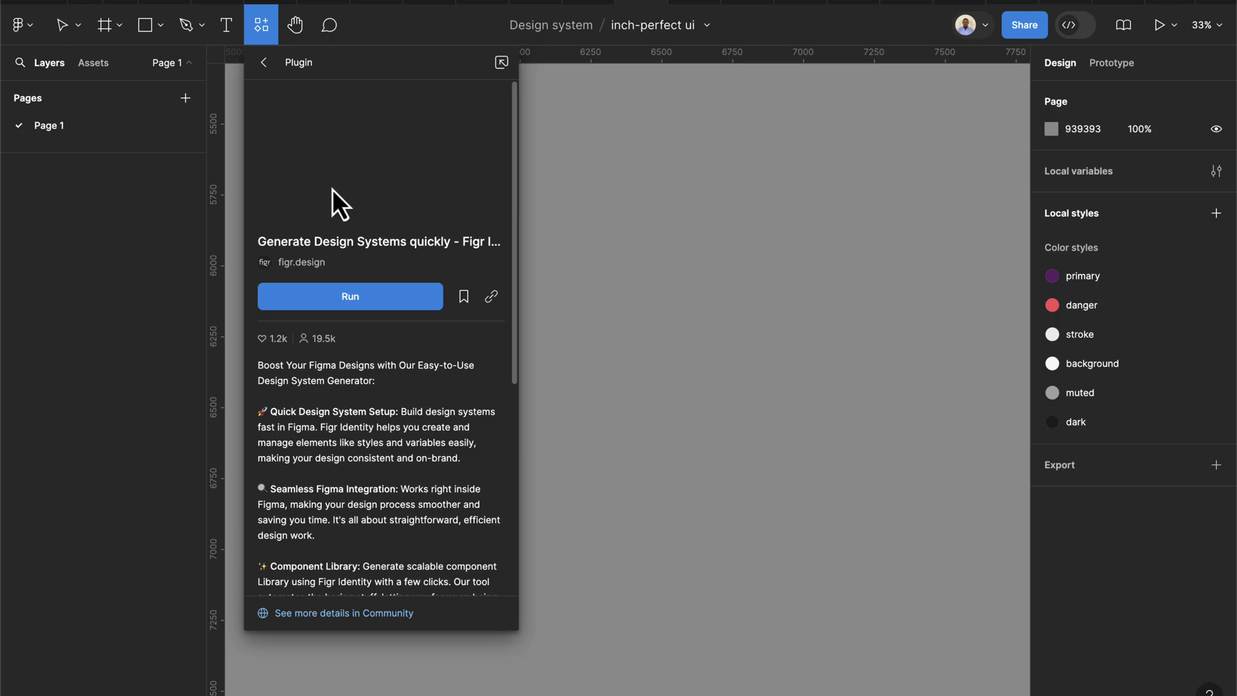
Step: Run the Figr Identity plugin and enter 'ulearn' as the new project name
click(358, 300)
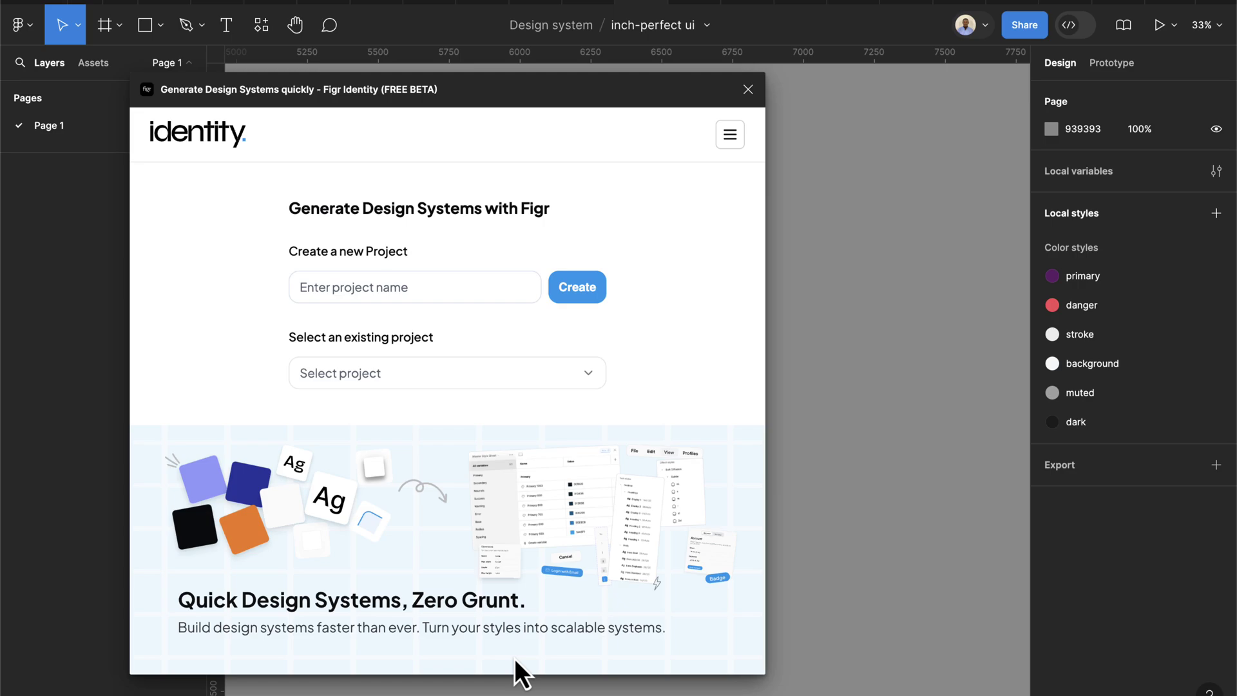
click(359, 286)
text(ulear)
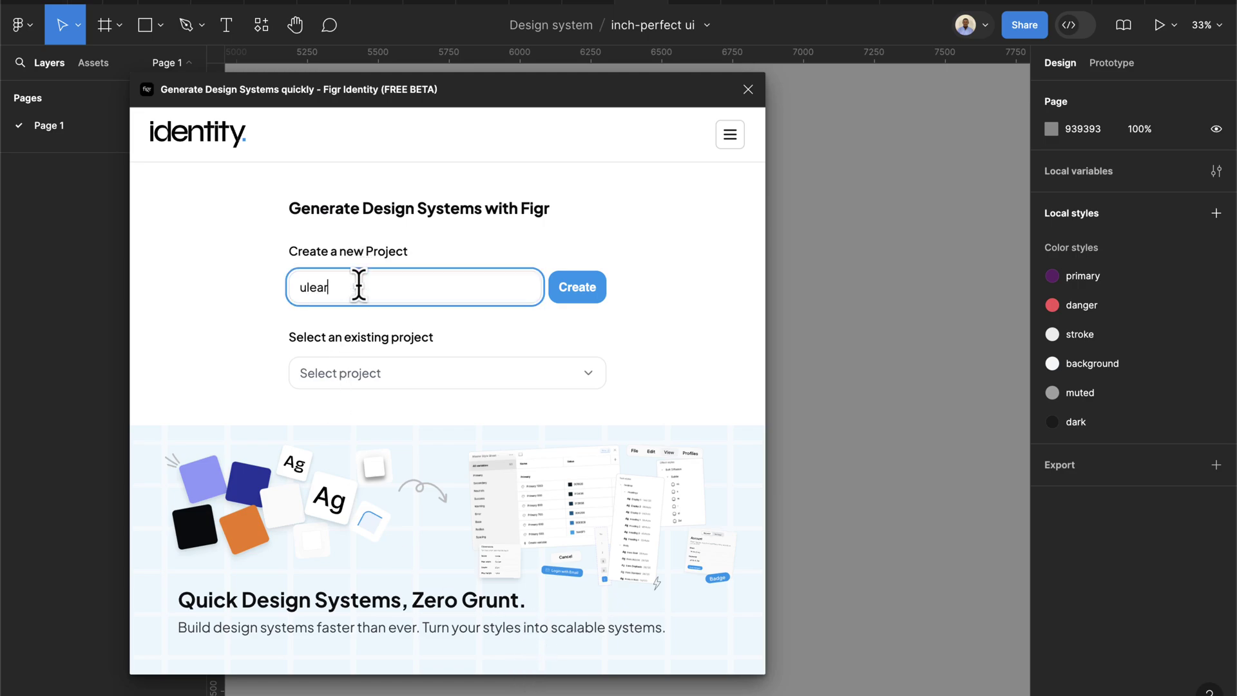
text(n)
Step: Create the ulearn project and copy hex 69286F from Figma's primary colour style
click(591, 282)
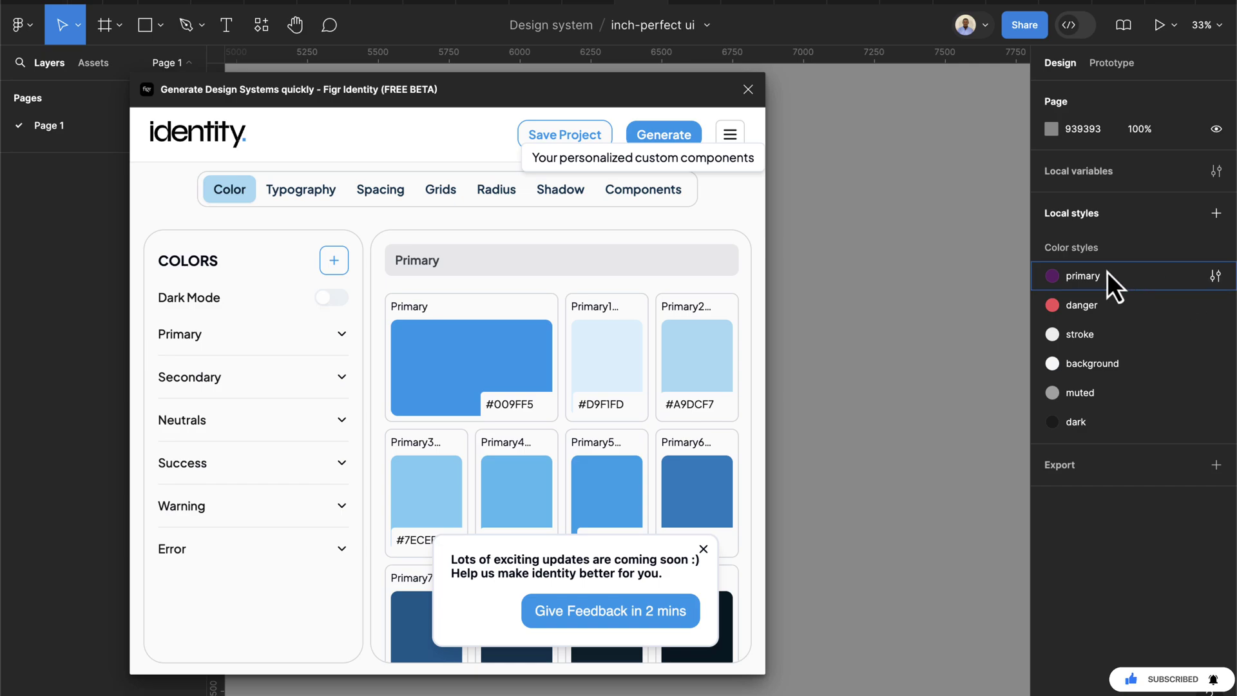
click(1215, 275)
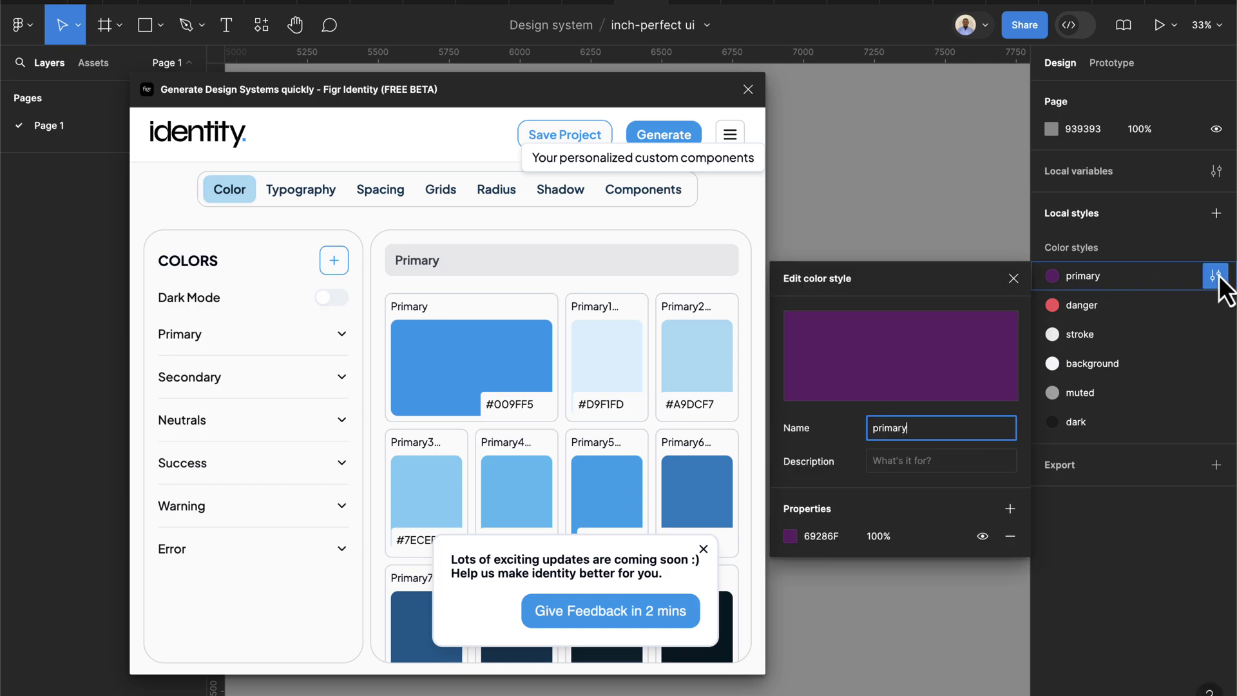
click(830, 540)
key(ctrl+c)
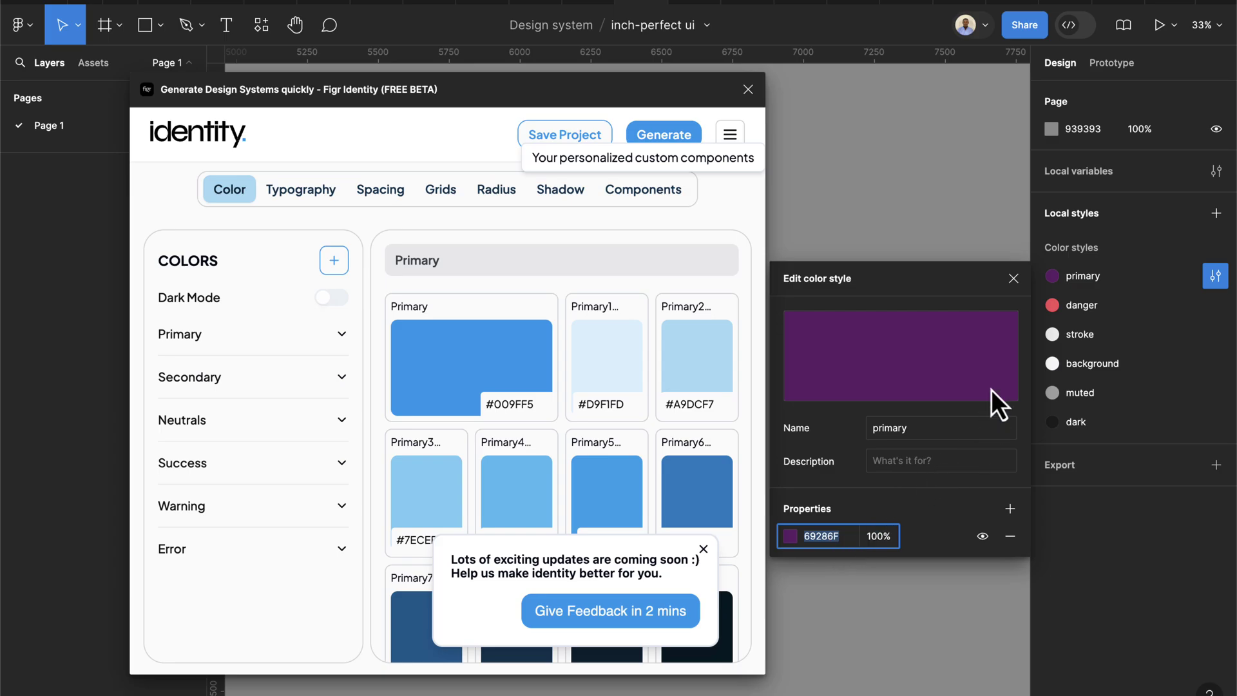
click(1012, 280)
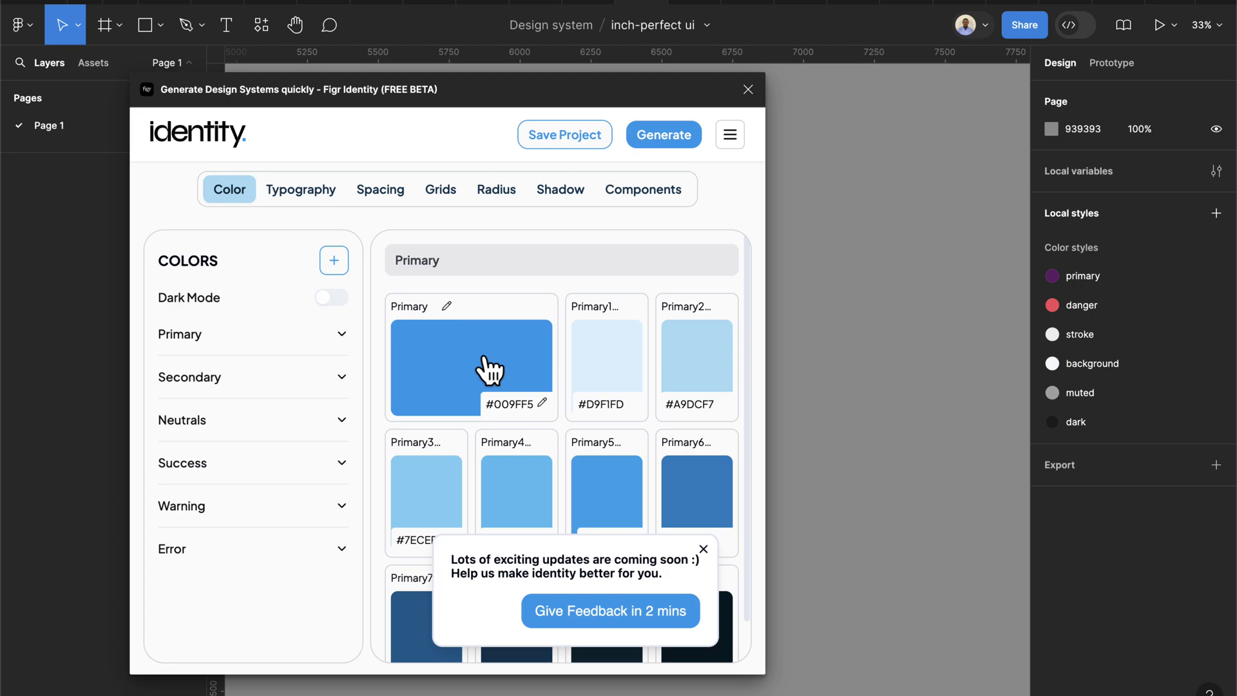
Step: Replace the Primary colour's #009FF5 with the copied #69286F
click(543, 403)
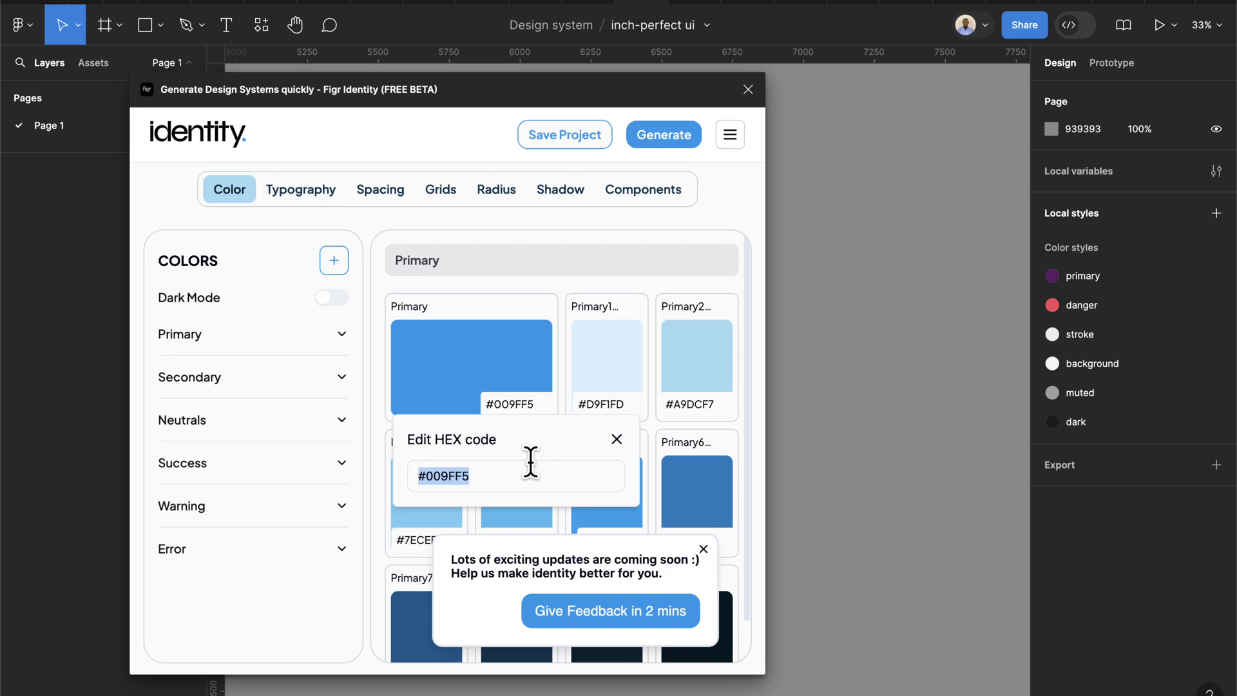
key(BackSpace)
key(ctrl+v)
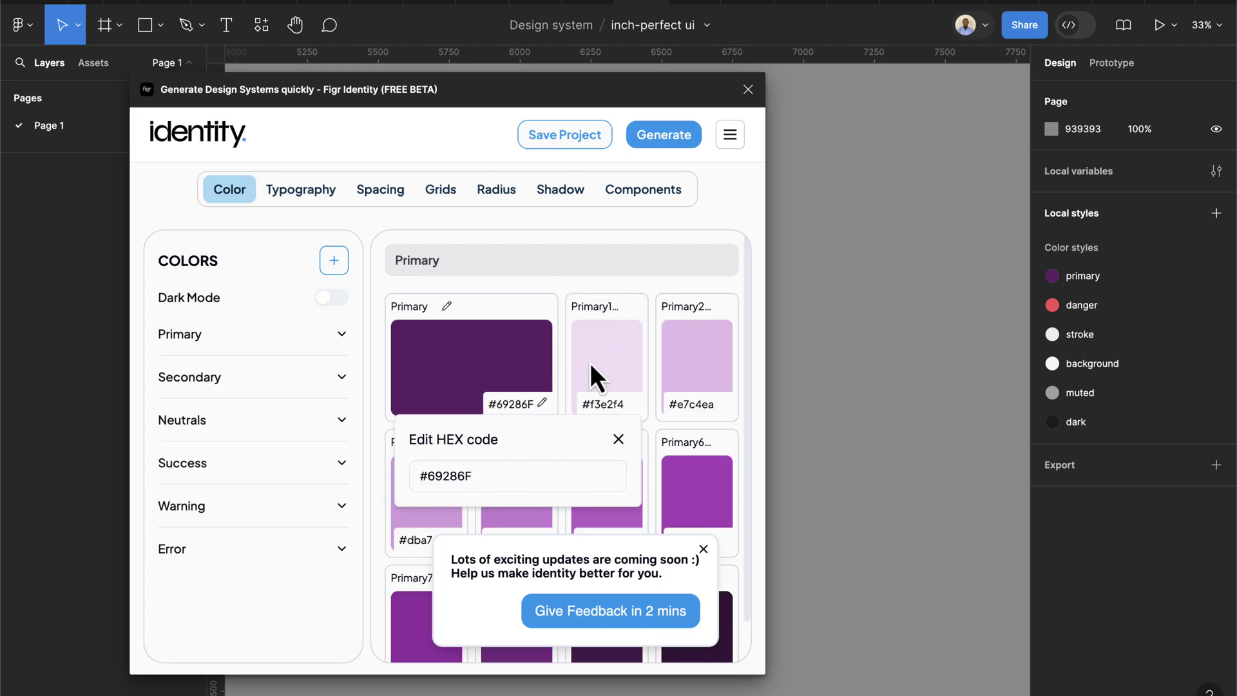
Step: Inspect the Secondary, Neutrals and Error palettes, then add a Color 8 group
click(619, 439)
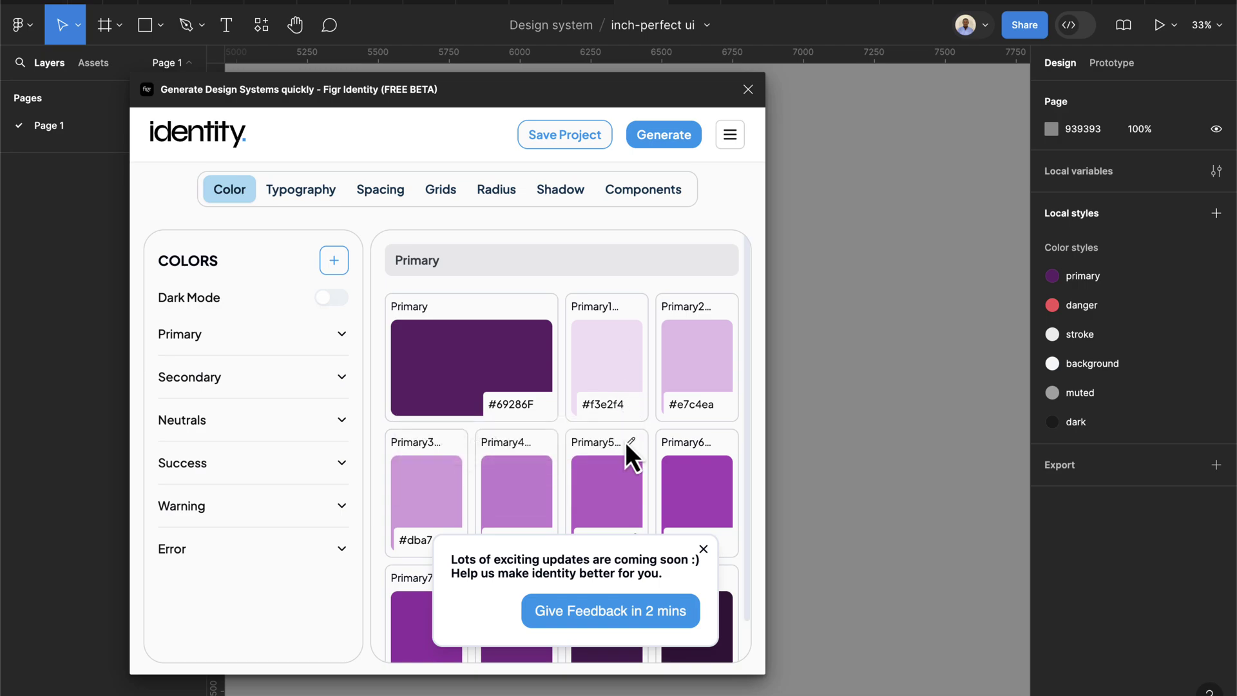
click(317, 394)
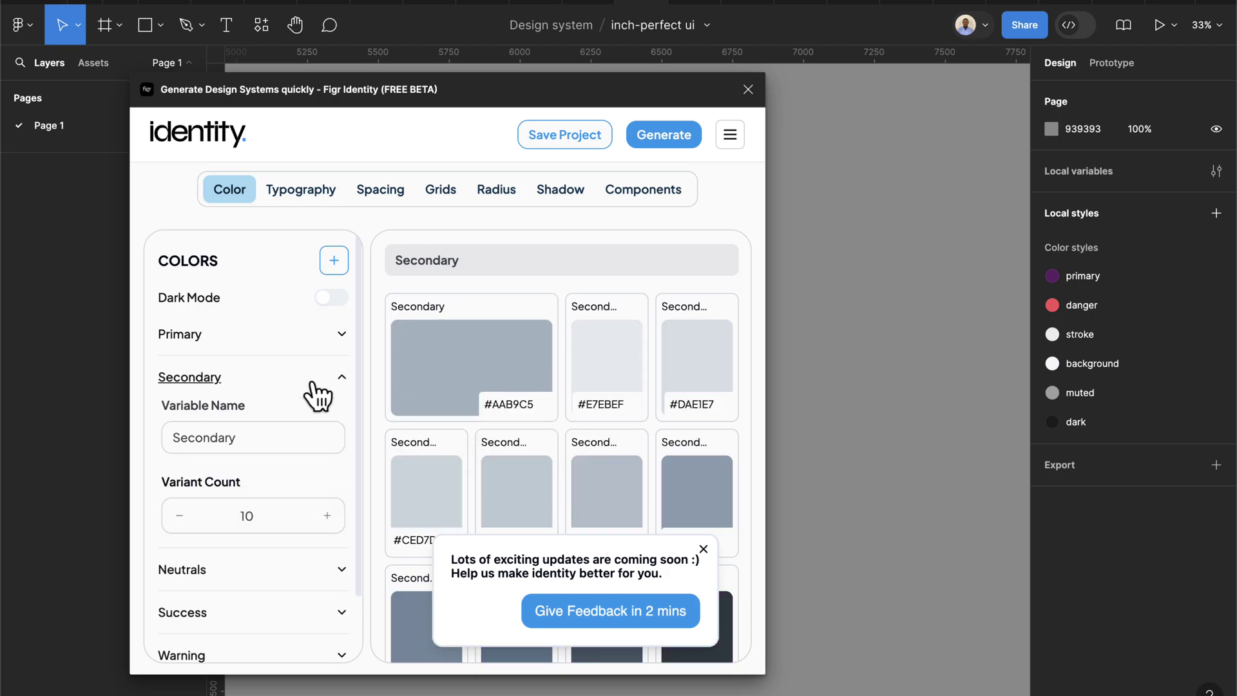
click(315, 383)
click(318, 425)
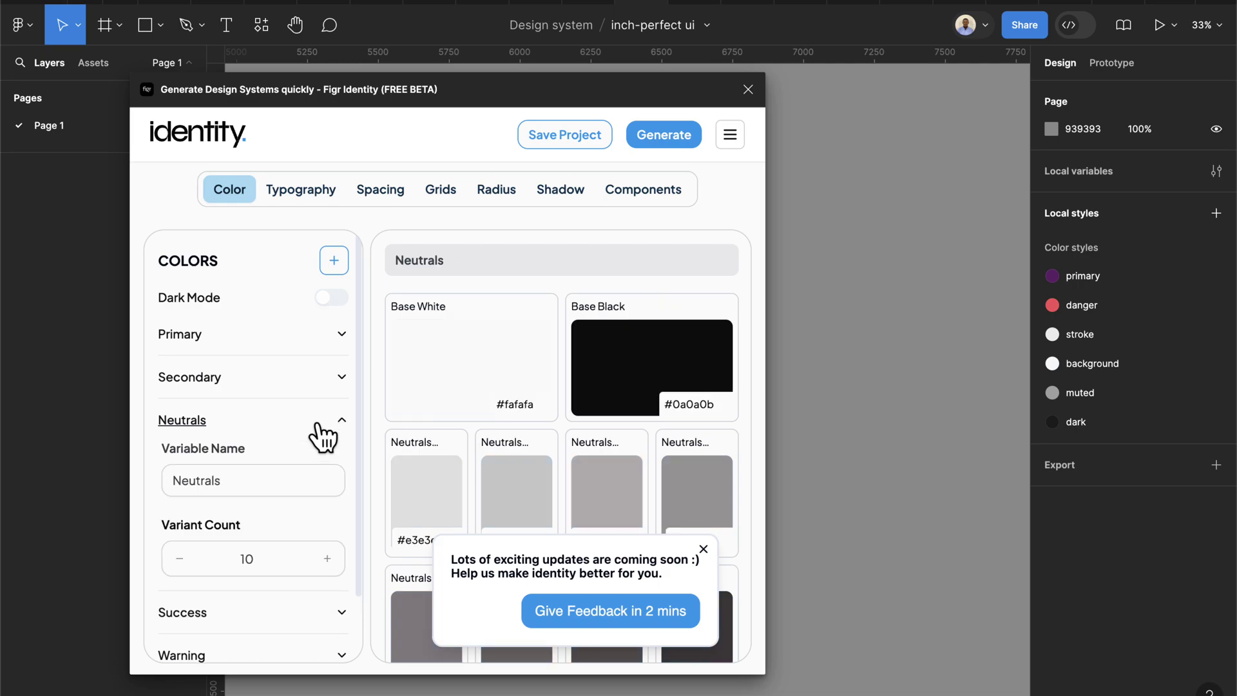
click(318, 426)
click(275, 552)
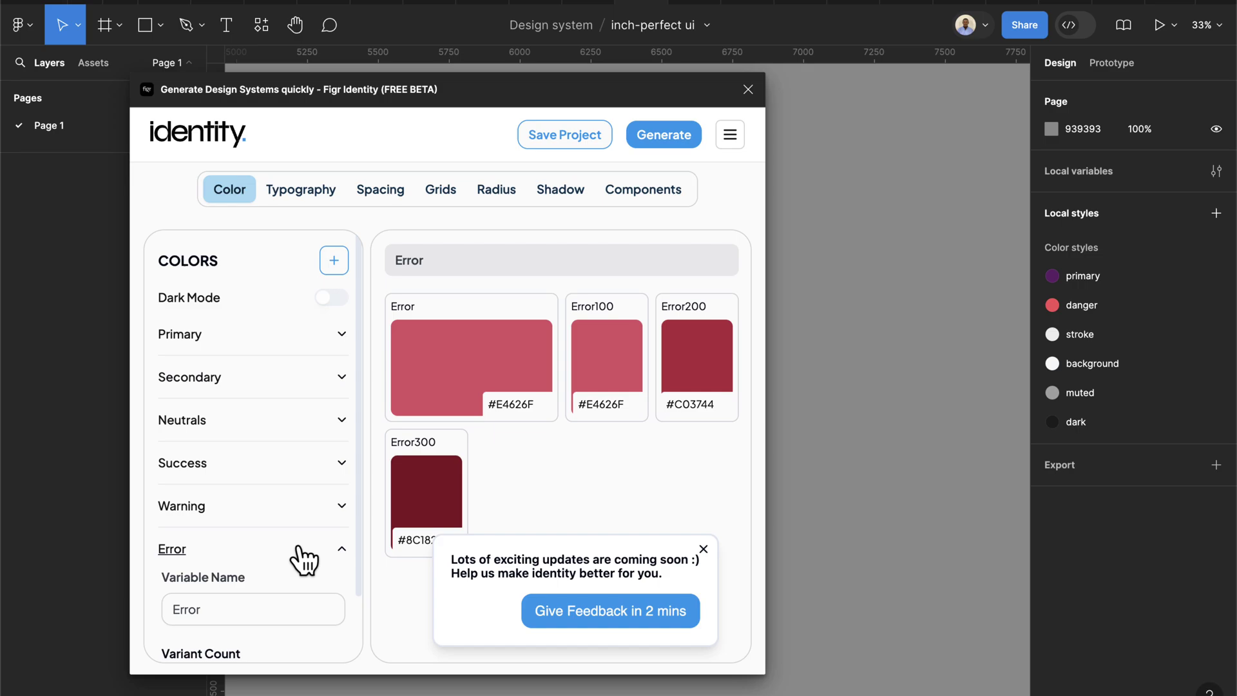
click(303, 555)
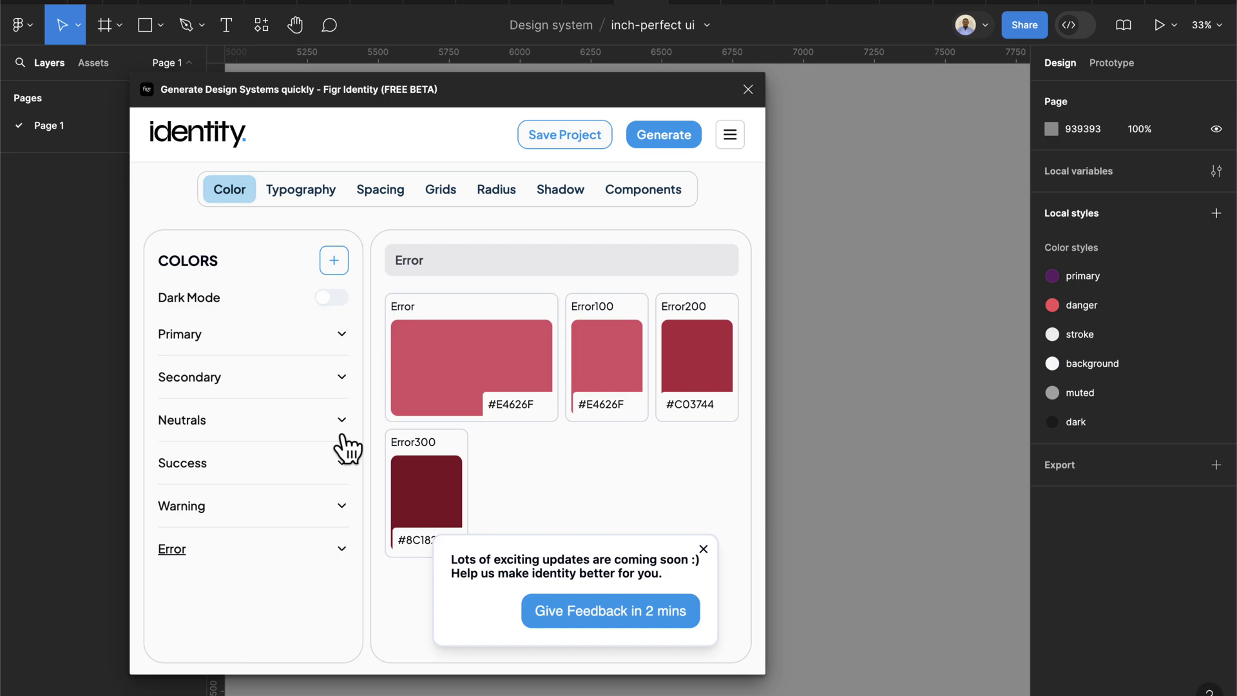
click(340, 263)
Step: Rename the Color 8 group to 'inverse primary'
click(342, 592)
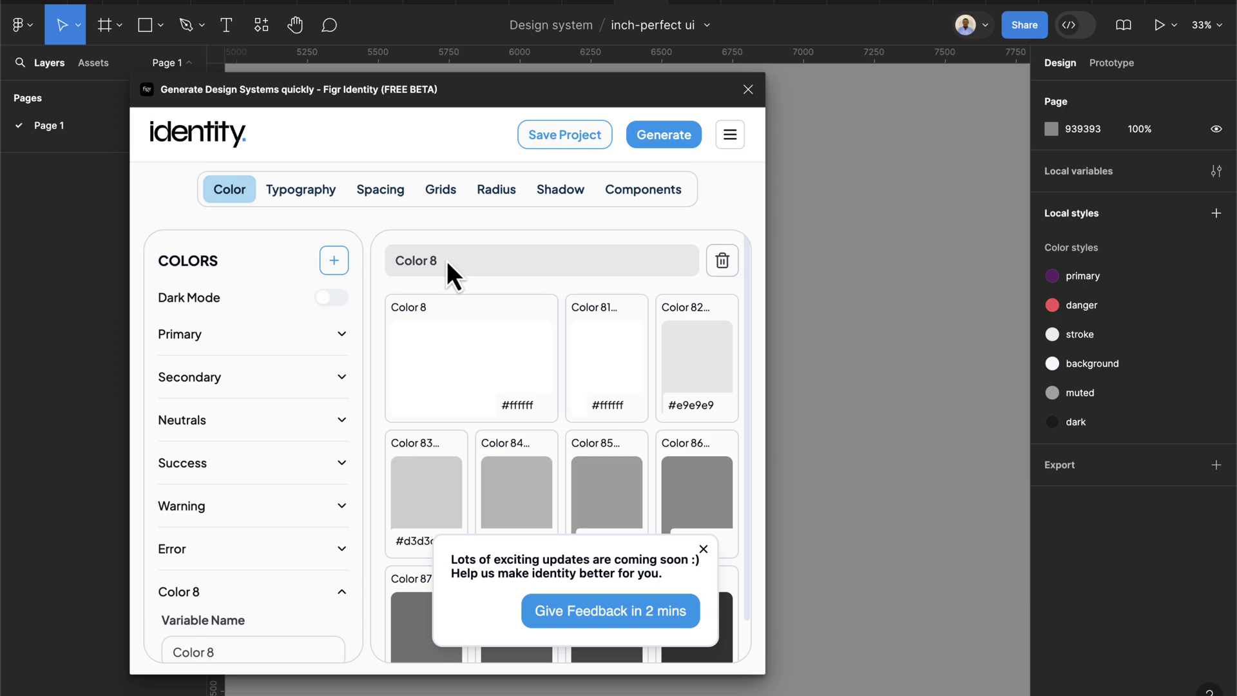
click(227, 647)
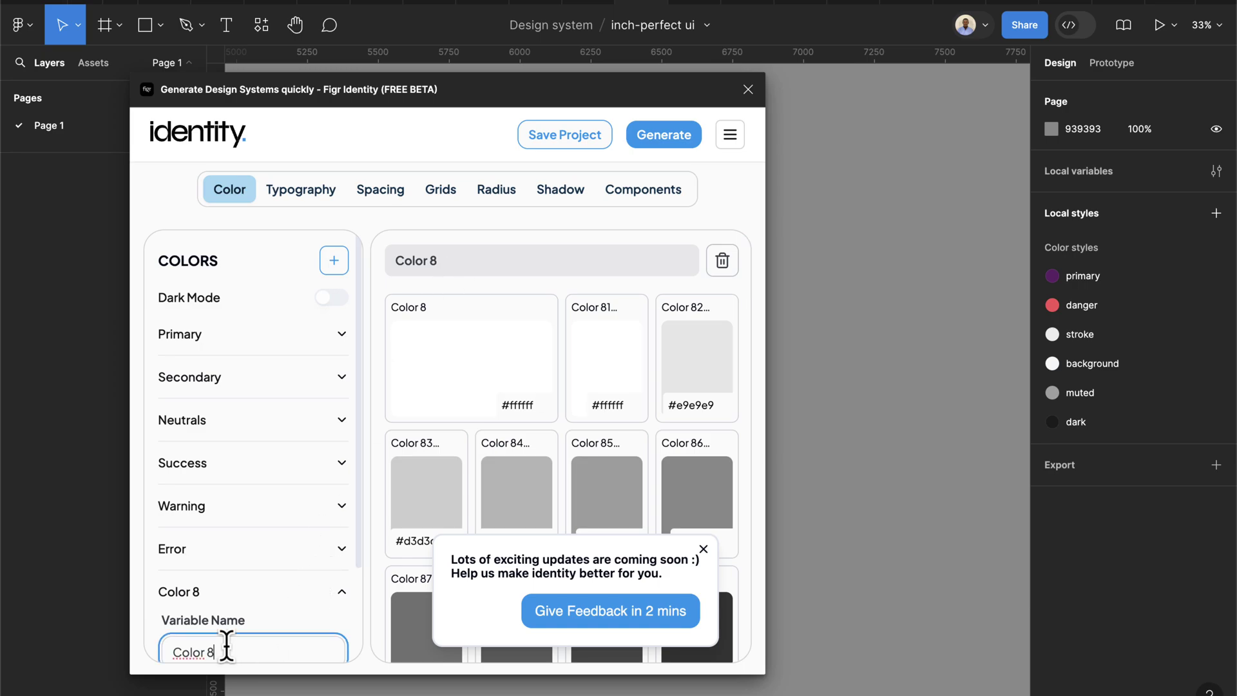
key(BackSpace)
key(BackSpace)
key(BackSpace)
key(BackSpace)
key(BackSpace)
key(BackSpace)
key(BackSpace)
text(in)
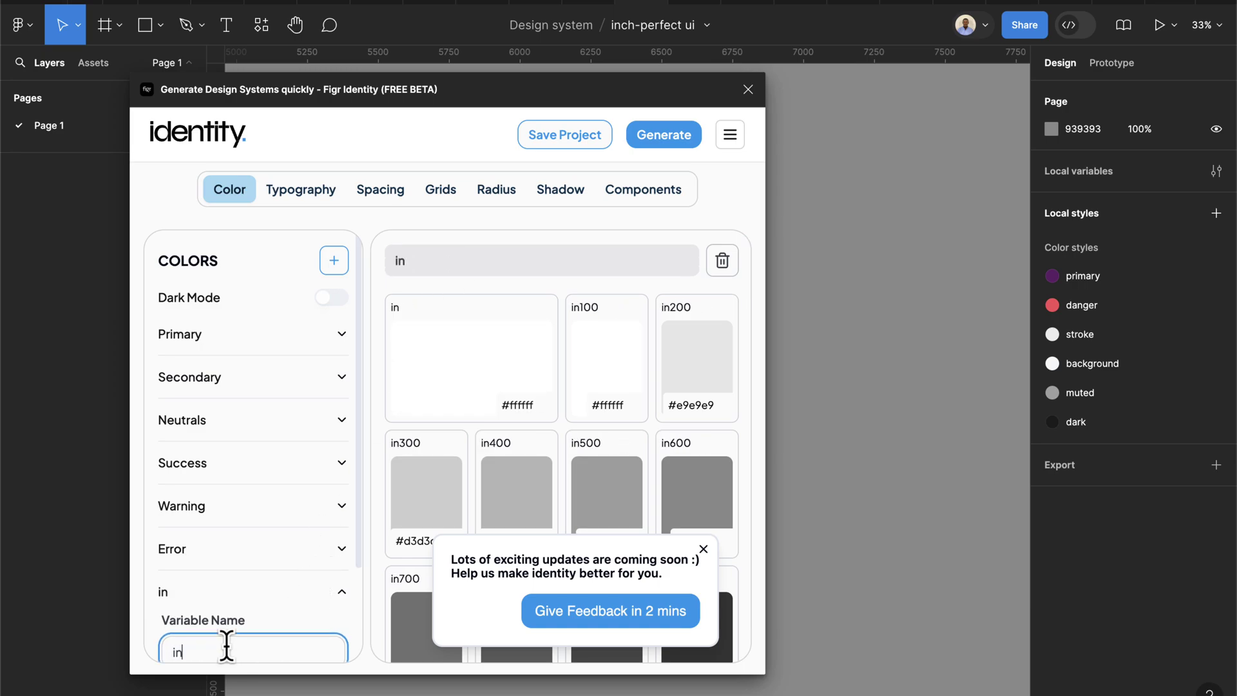
text(verse pr)
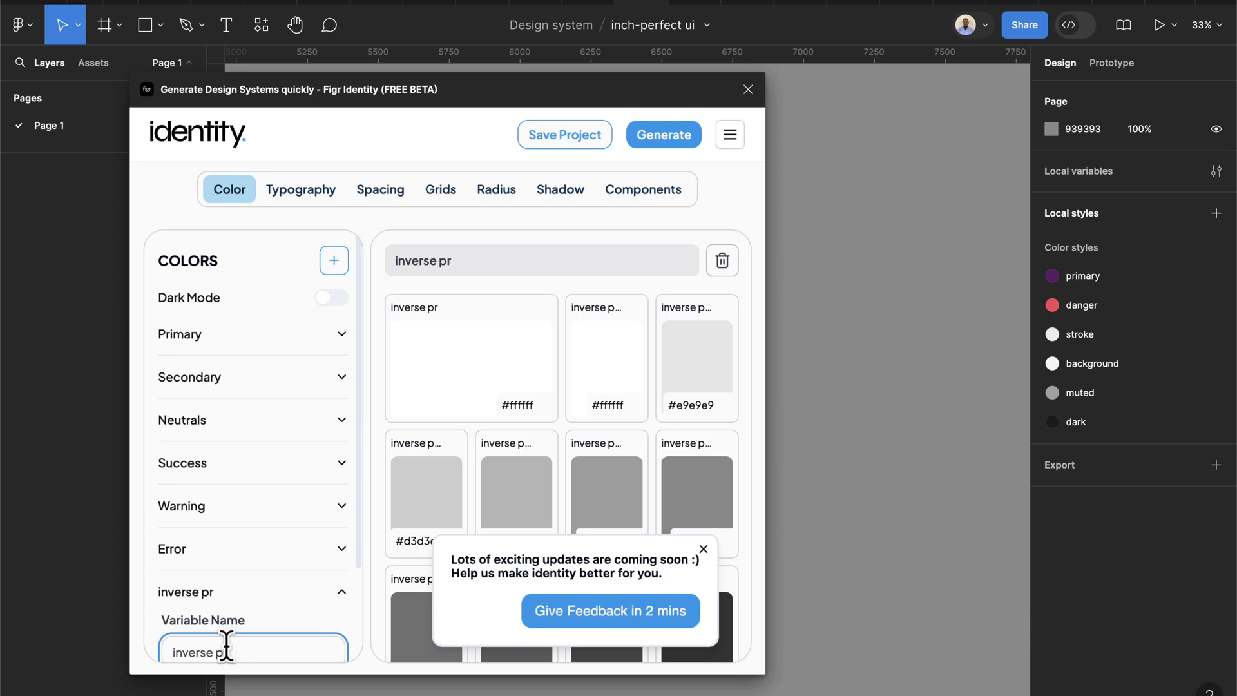
text(imary)
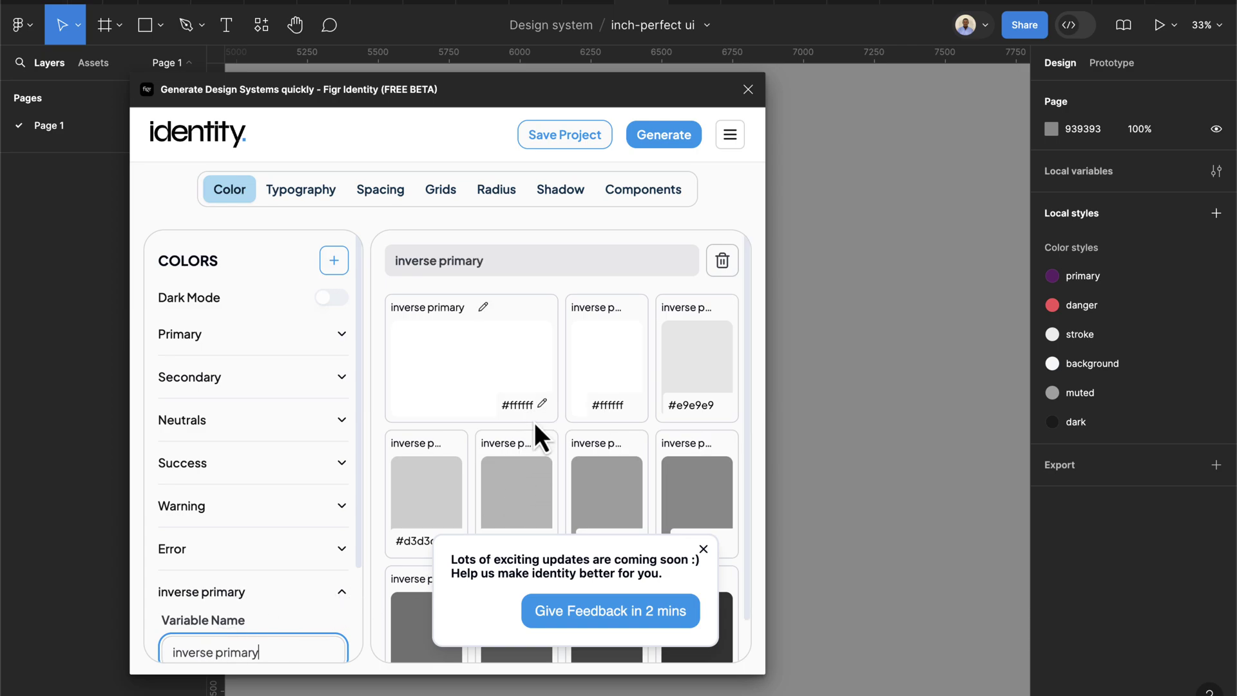
Step: Set the inverse primary base colour to #ffff00 and collapse its section
click(542, 404)
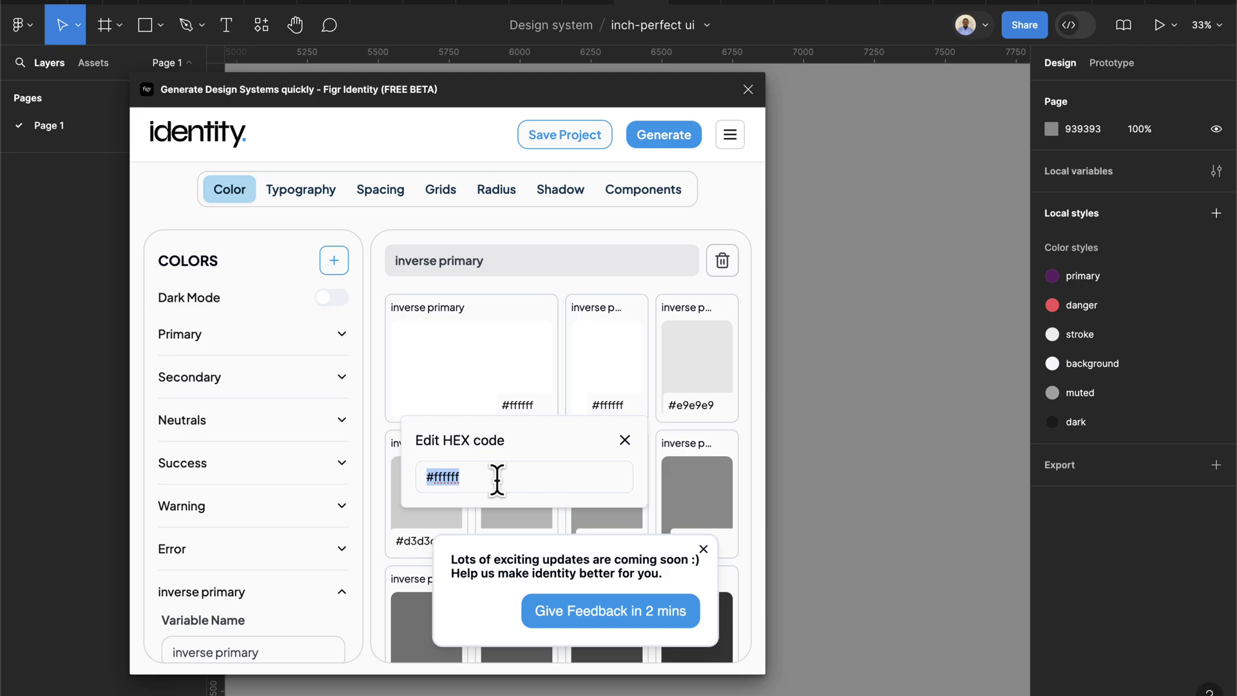
key(BackSpace)
key(BackSpace)
key(BackSpace)
key(BackSpace)
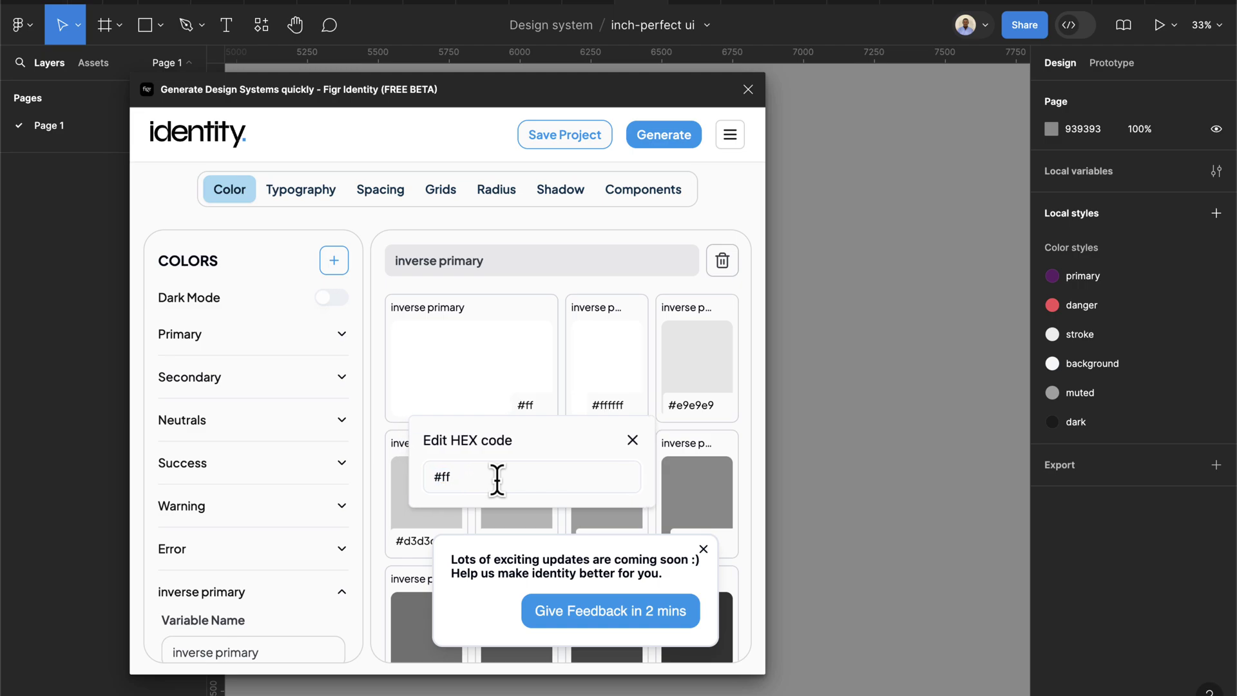
text(f00)
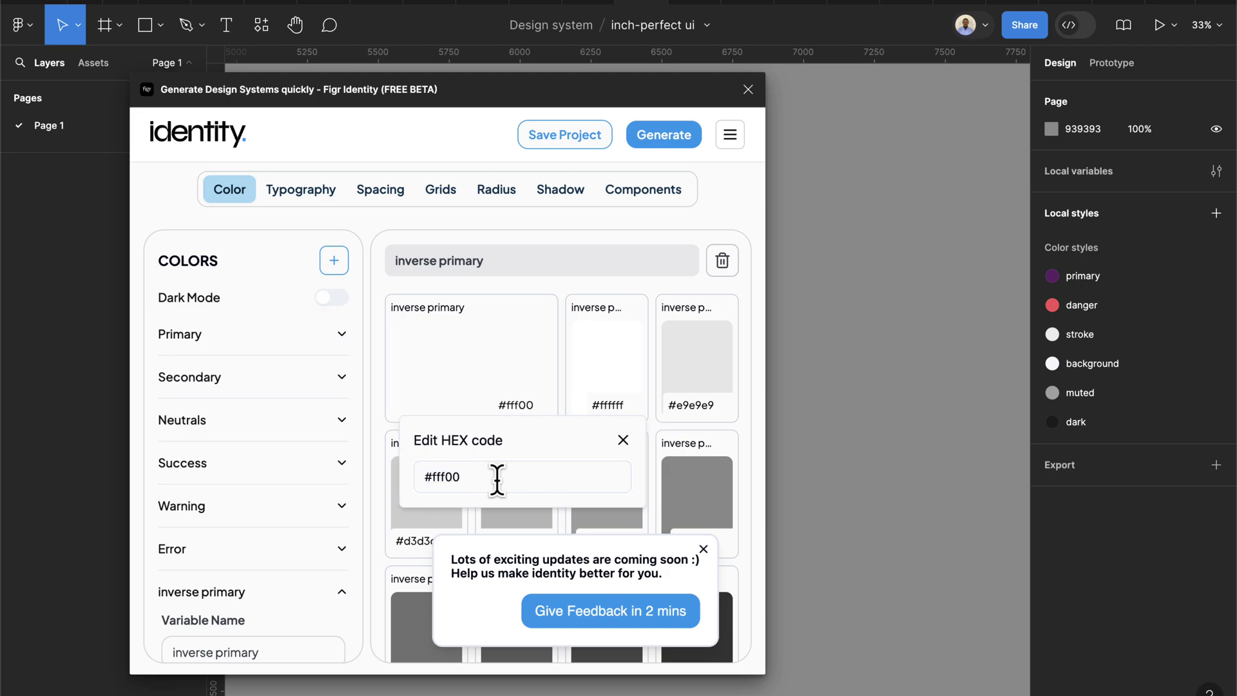
key(Left)
key(Left)
key(Left)
text(f)
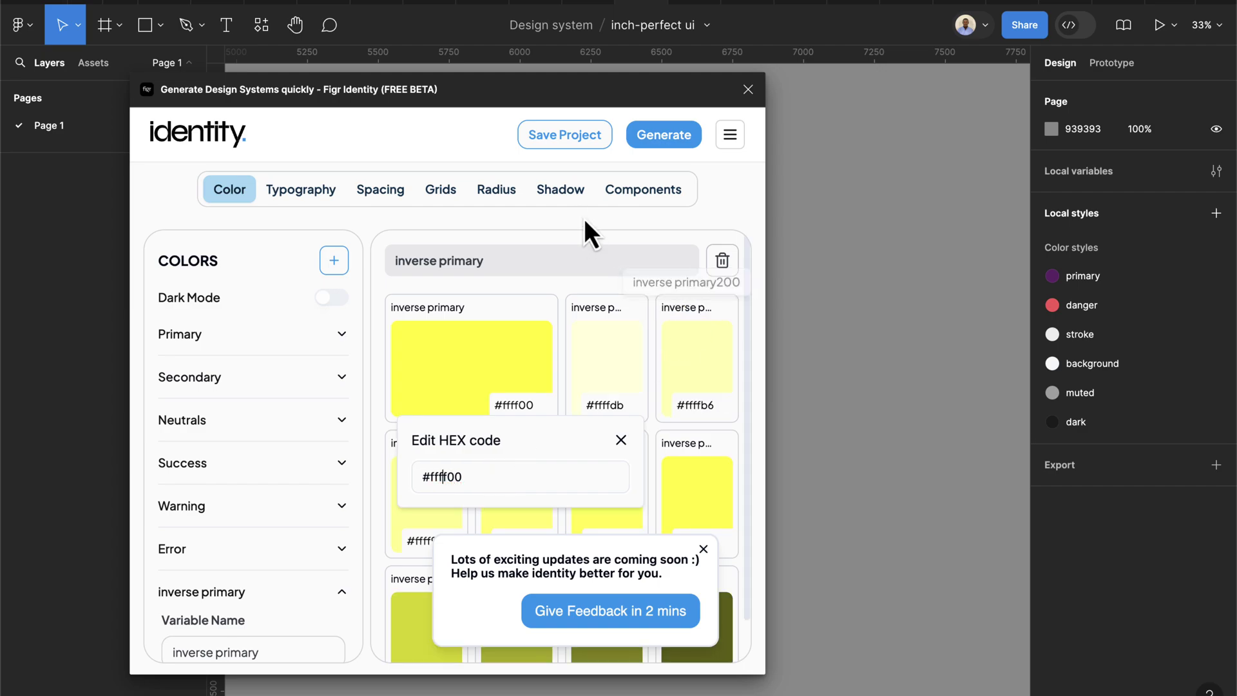
key(Return)
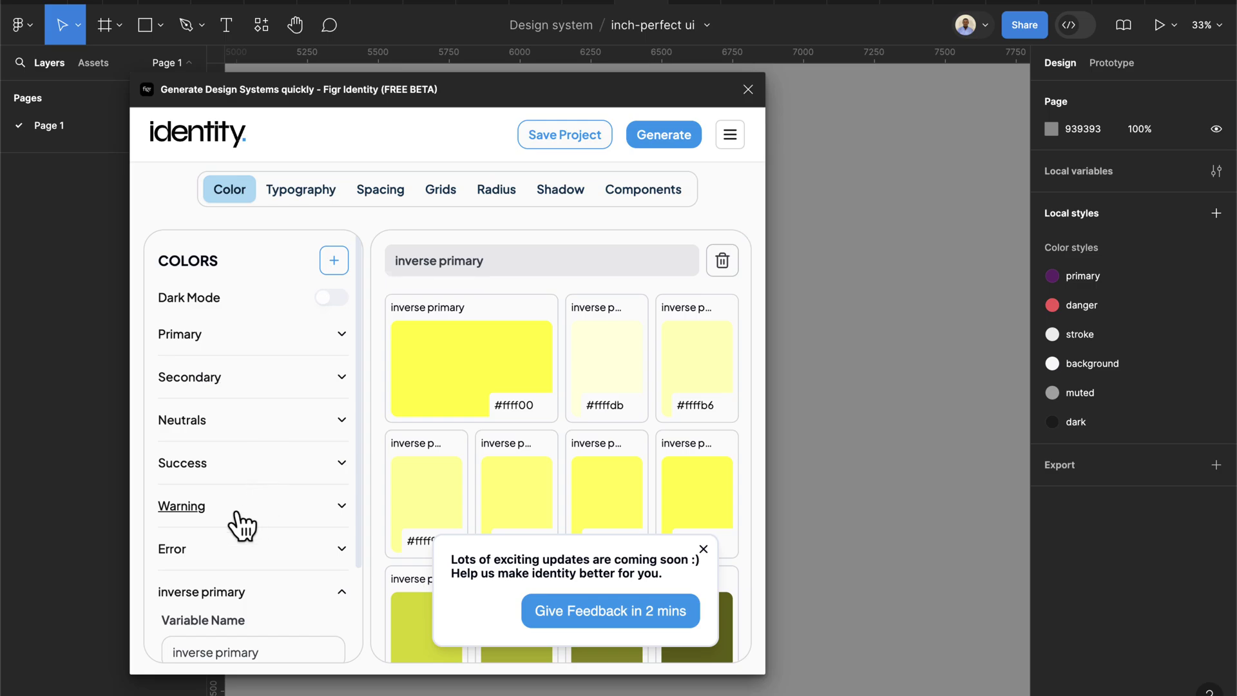
scroll(238, 516, down, 1)
click(332, 545)
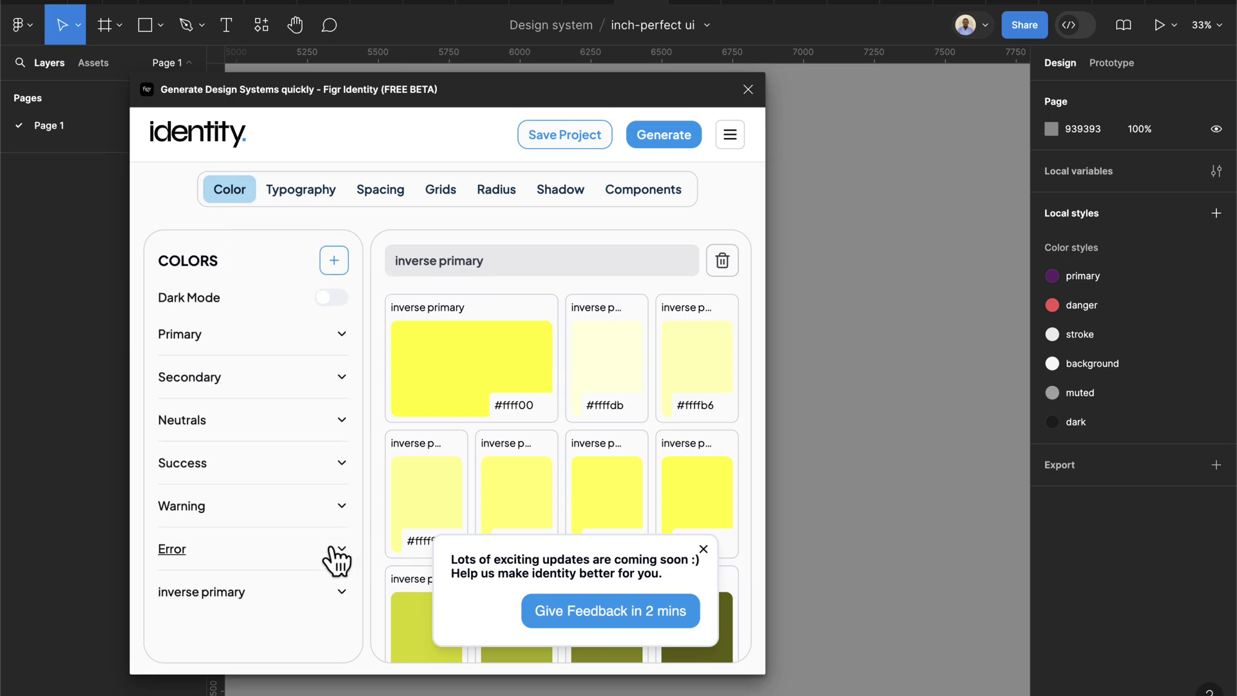
Step: Review the Typography tab's Display 1–3 and Heading 1–4 styles and dismiss the feedback notice
click(305, 194)
scroll(492, 430, down, 1)
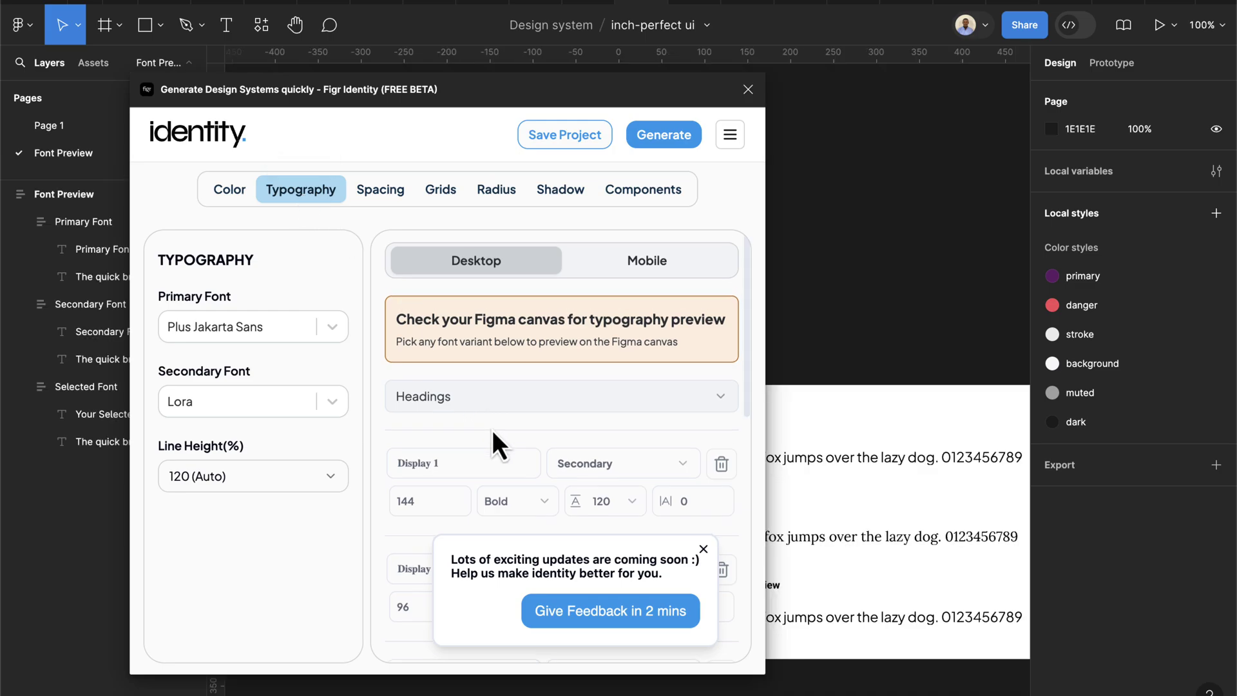
scroll(493, 431, up, 1)
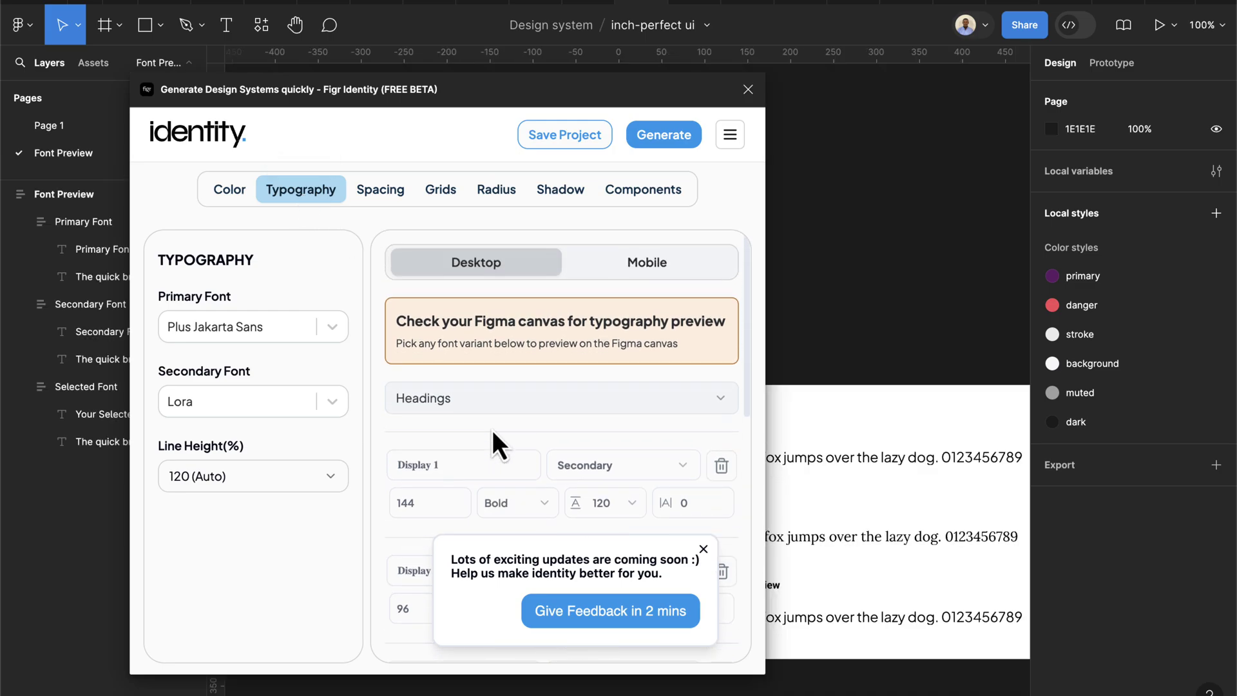
scroll(492, 430, down, 6)
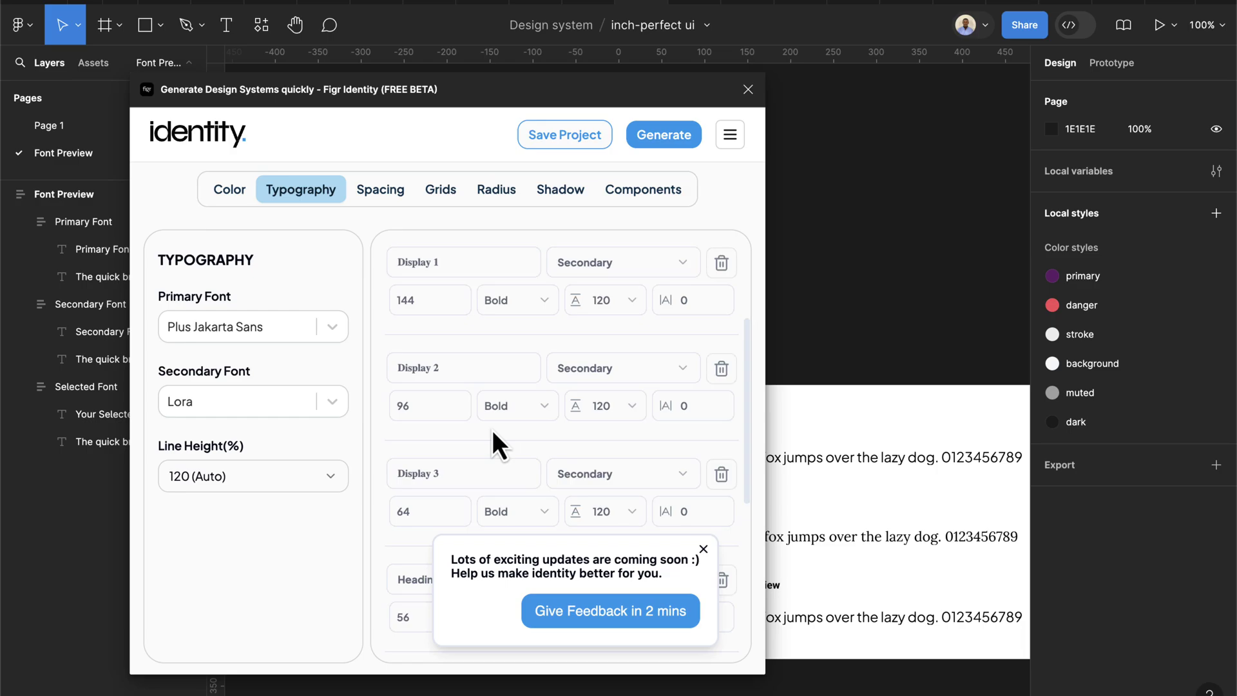
scroll(433, 470, down, 6)
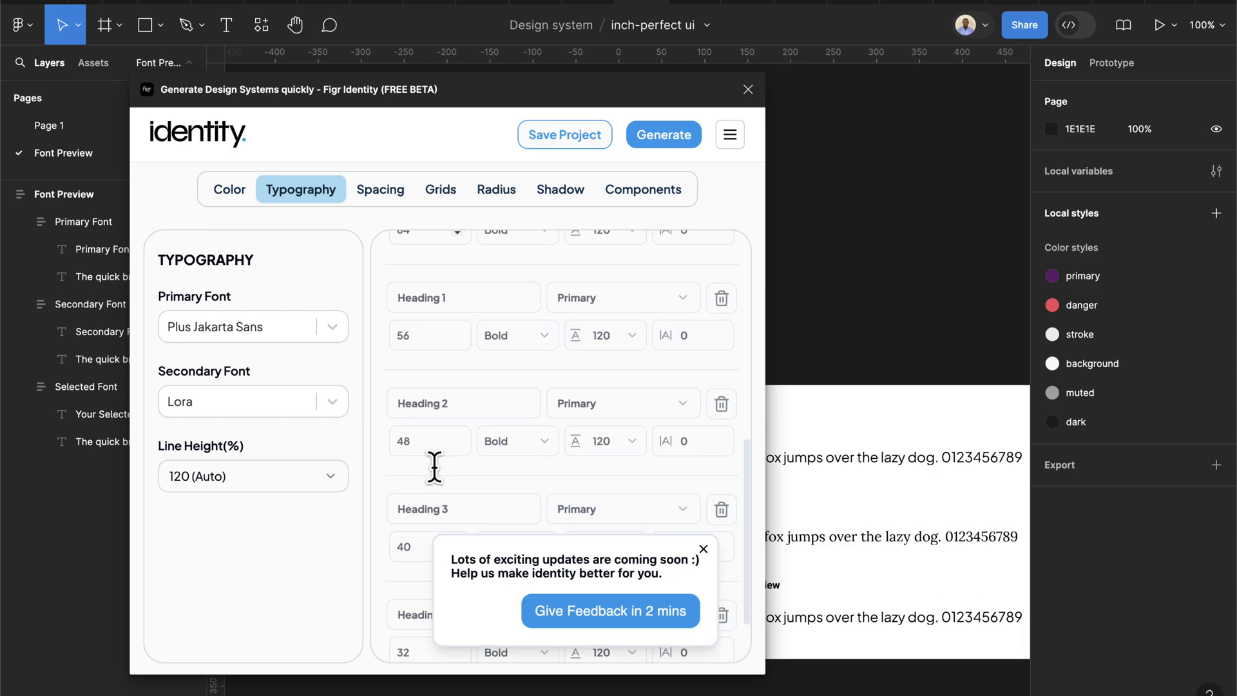
click(704, 549)
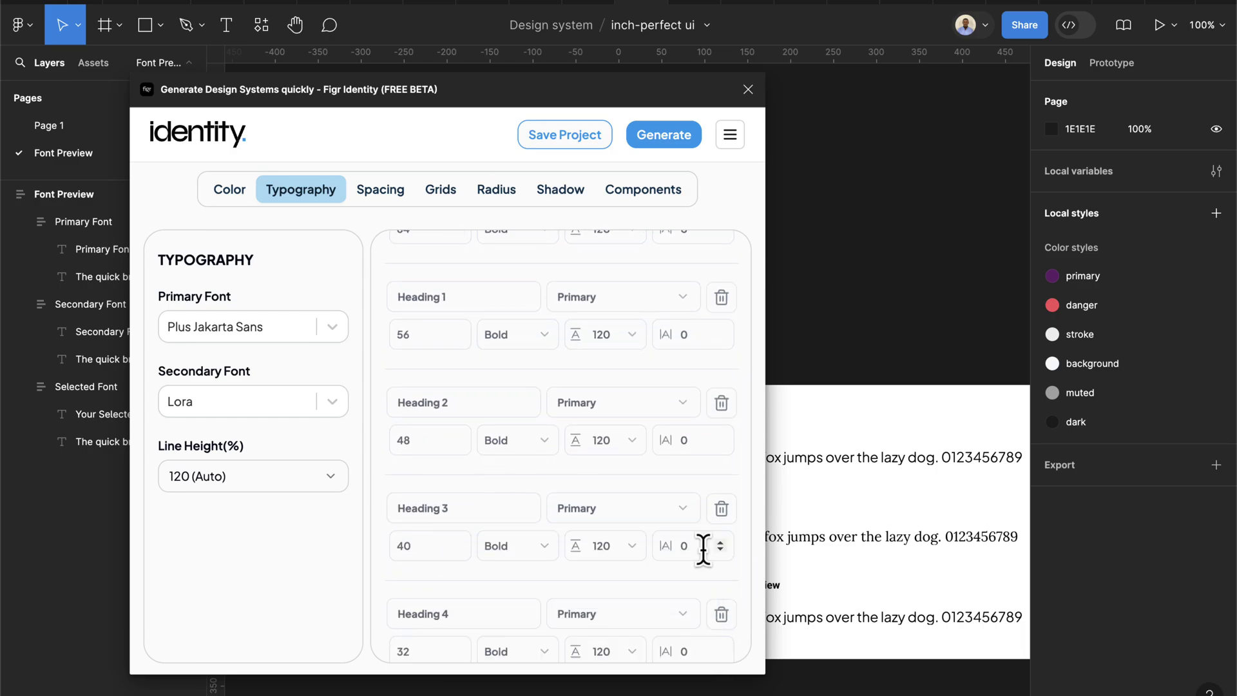
scroll(442, 426, down, 2)
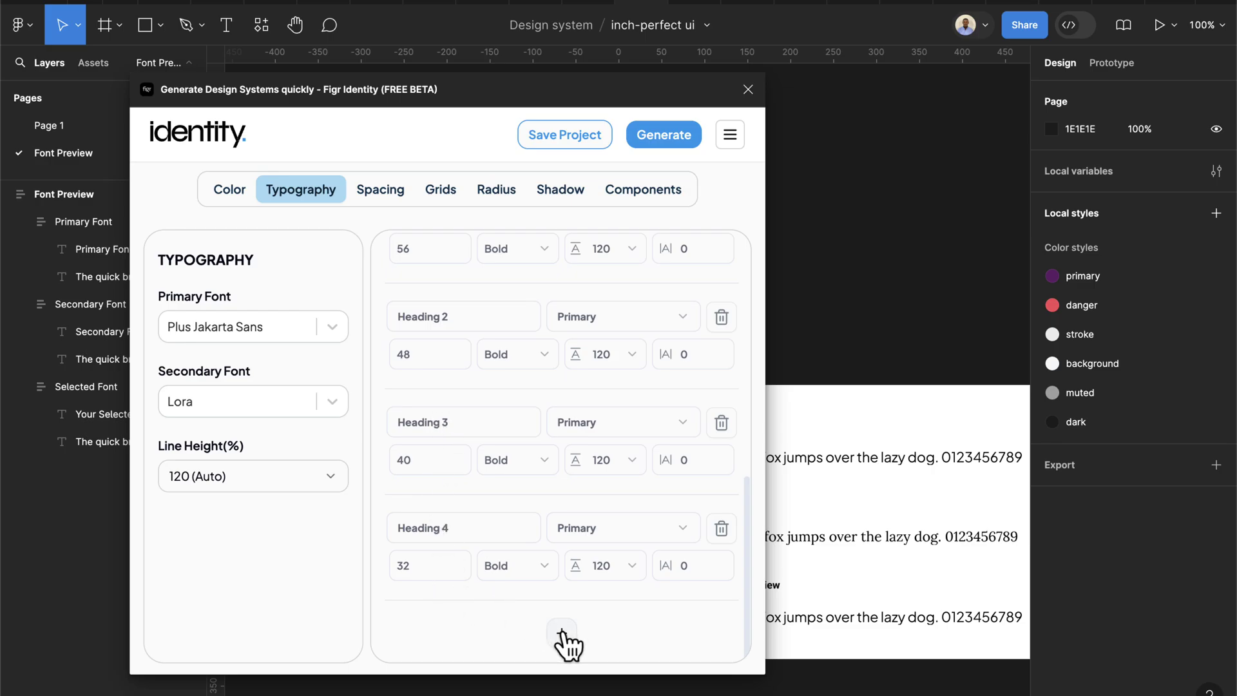
scroll(547, 475, up, 5)
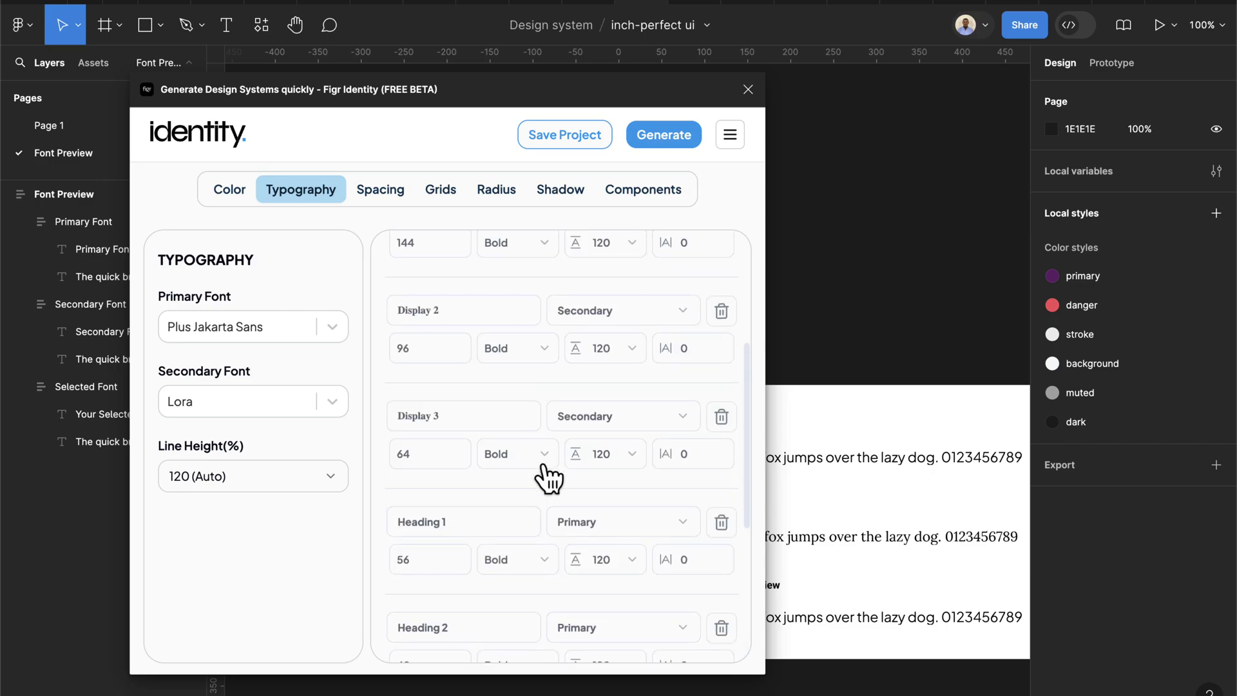
Step: Change the primary font from Plus Jakarta Sans to Jost
click(298, 333)
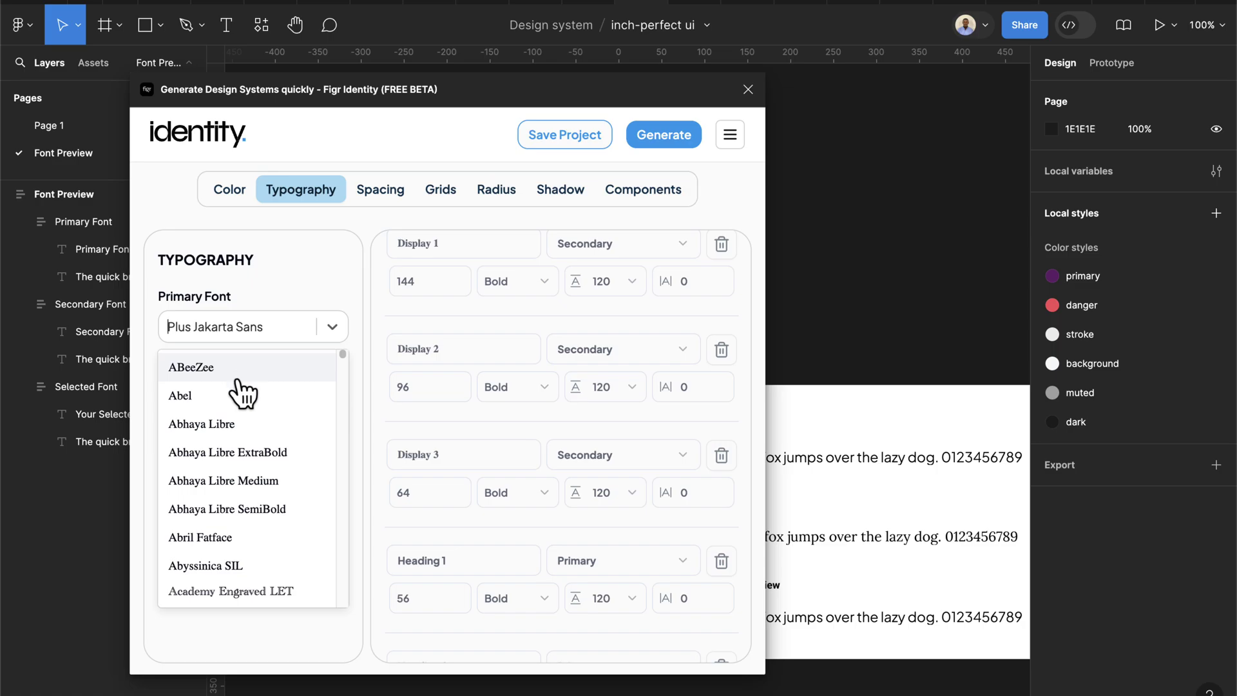
scroll(248, 445, down, 1)
scroll(248, 444, up, 1)
text(j)
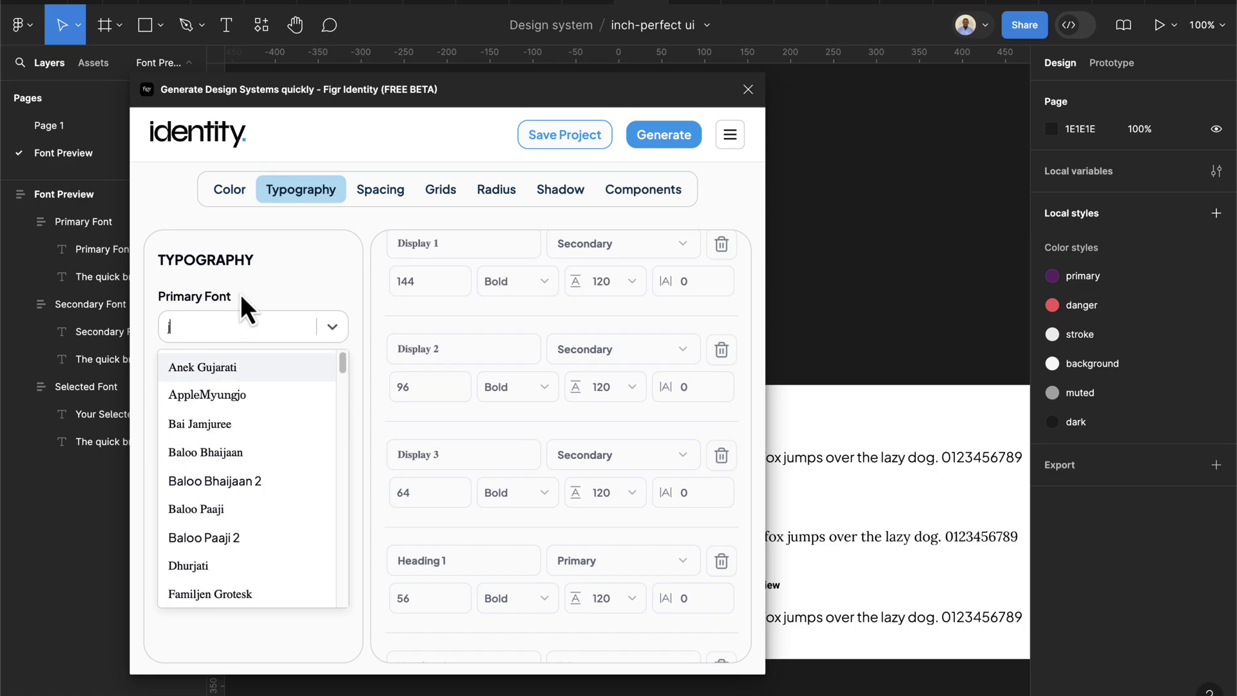
text(ost)
click(191, 364)
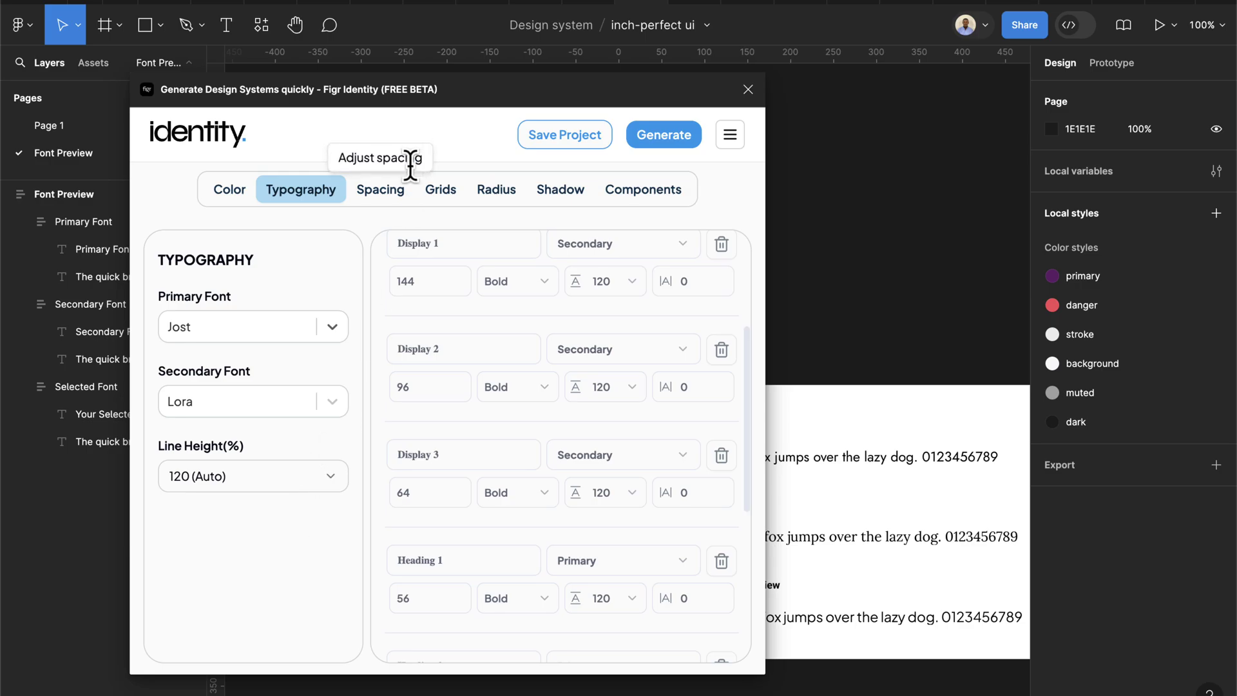
Step: Add spacing steps 2xl at 48 and 3xl at 54, then go to Grids
click(395, 192)
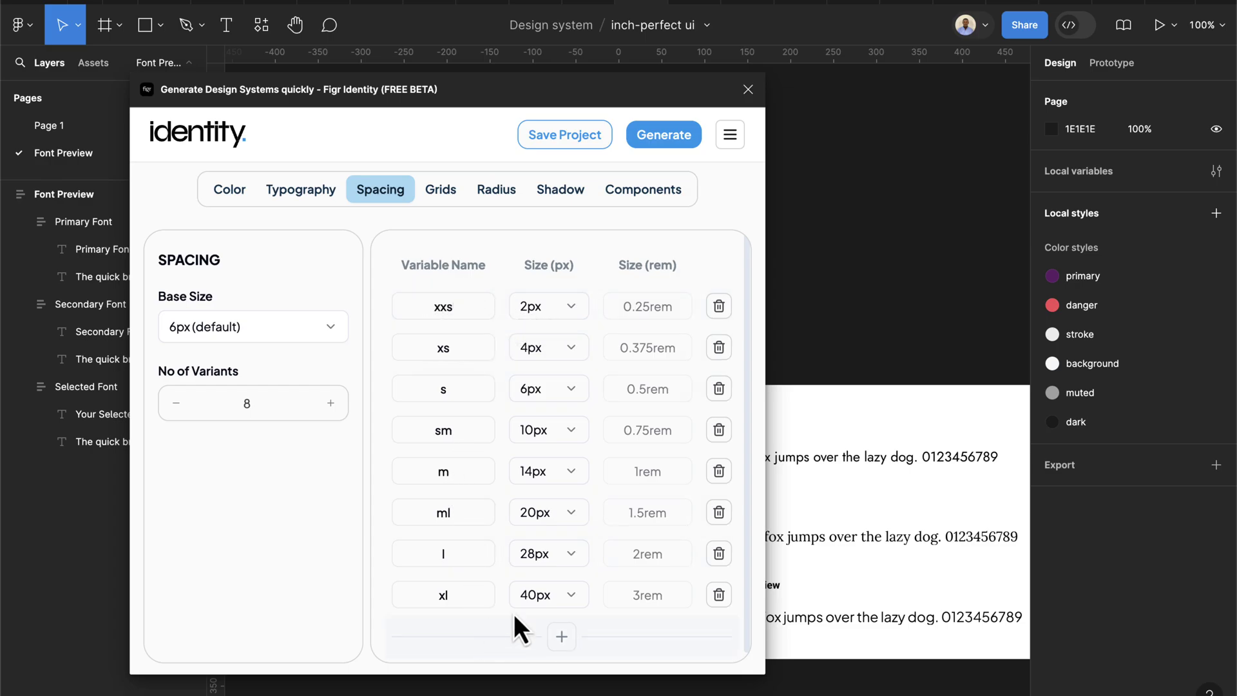
click(562, 637)
scroll(554, 641, down, 1)
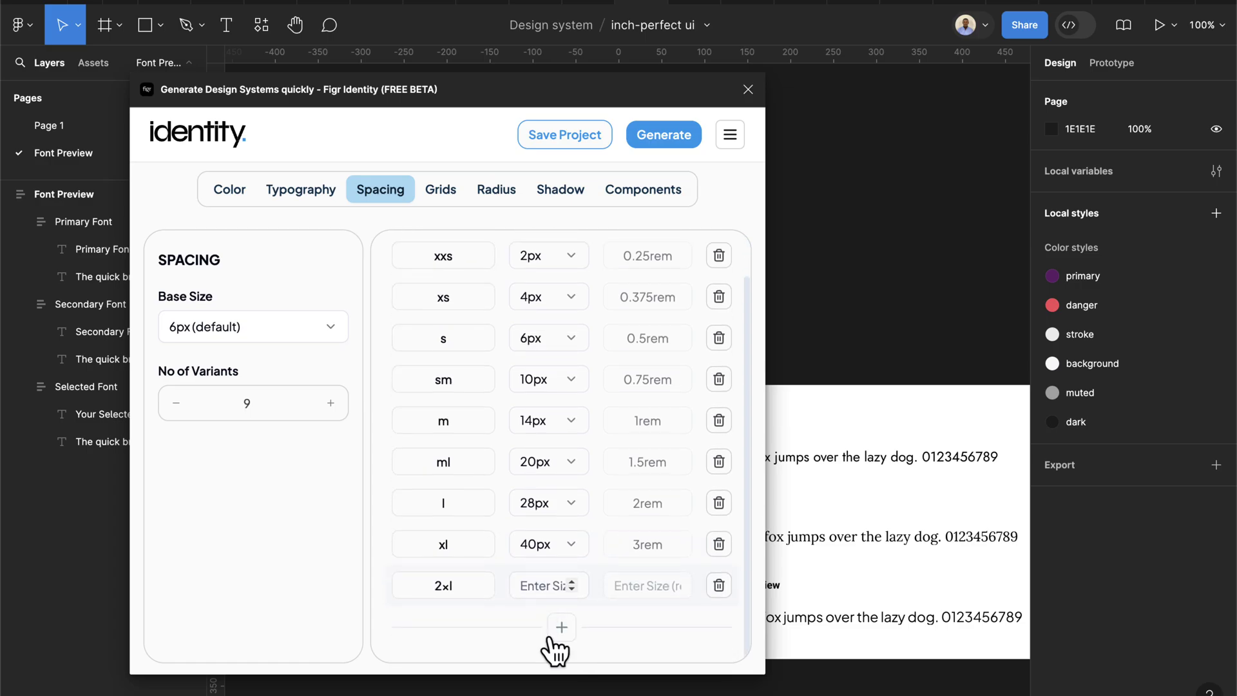
click(535, 585)
text(48)
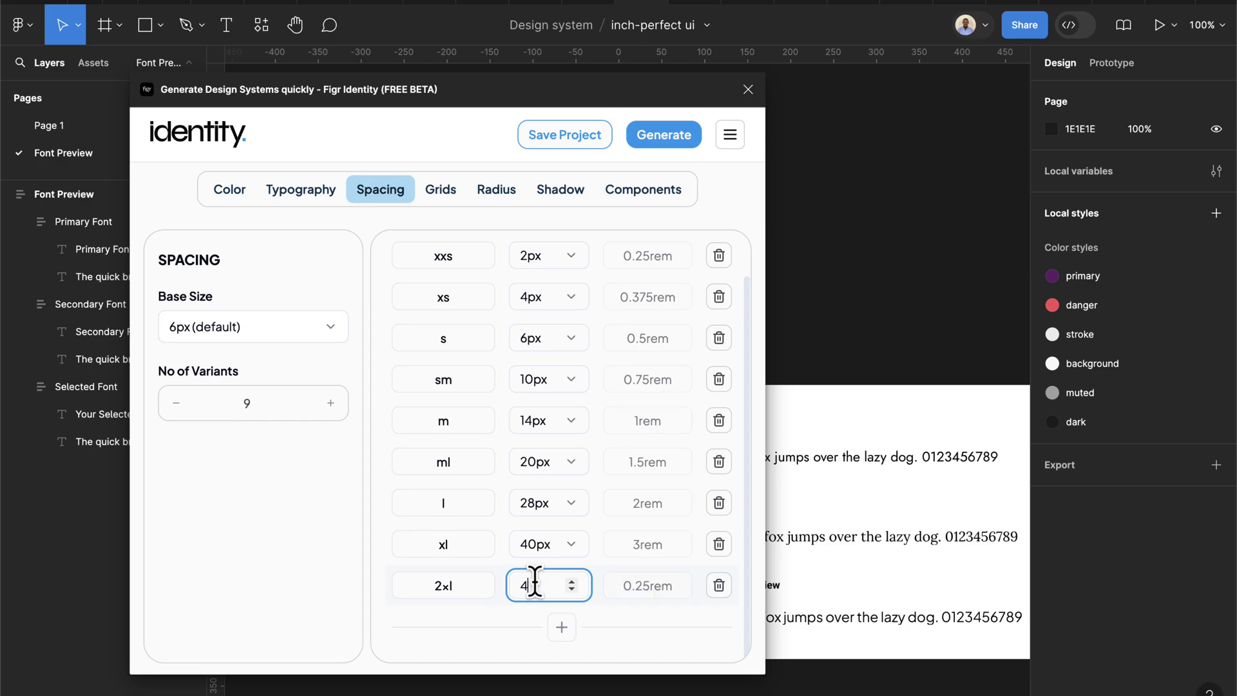
click(572, 638)
click(535, 628)
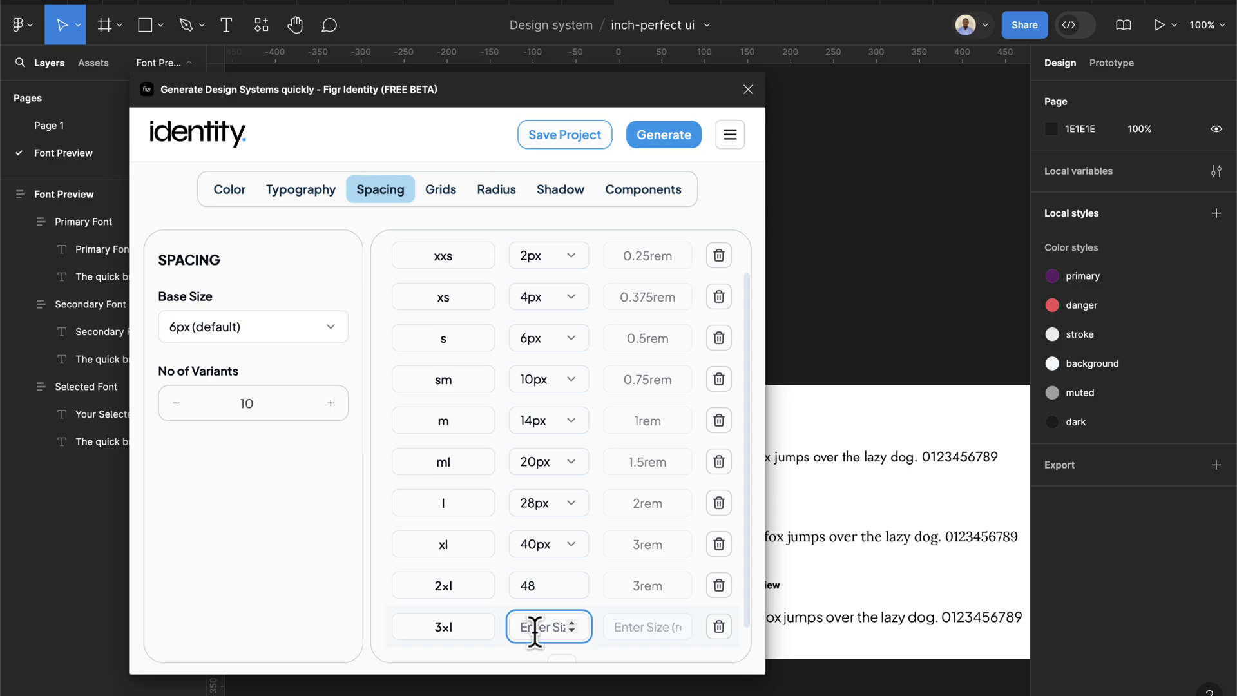
text(54)
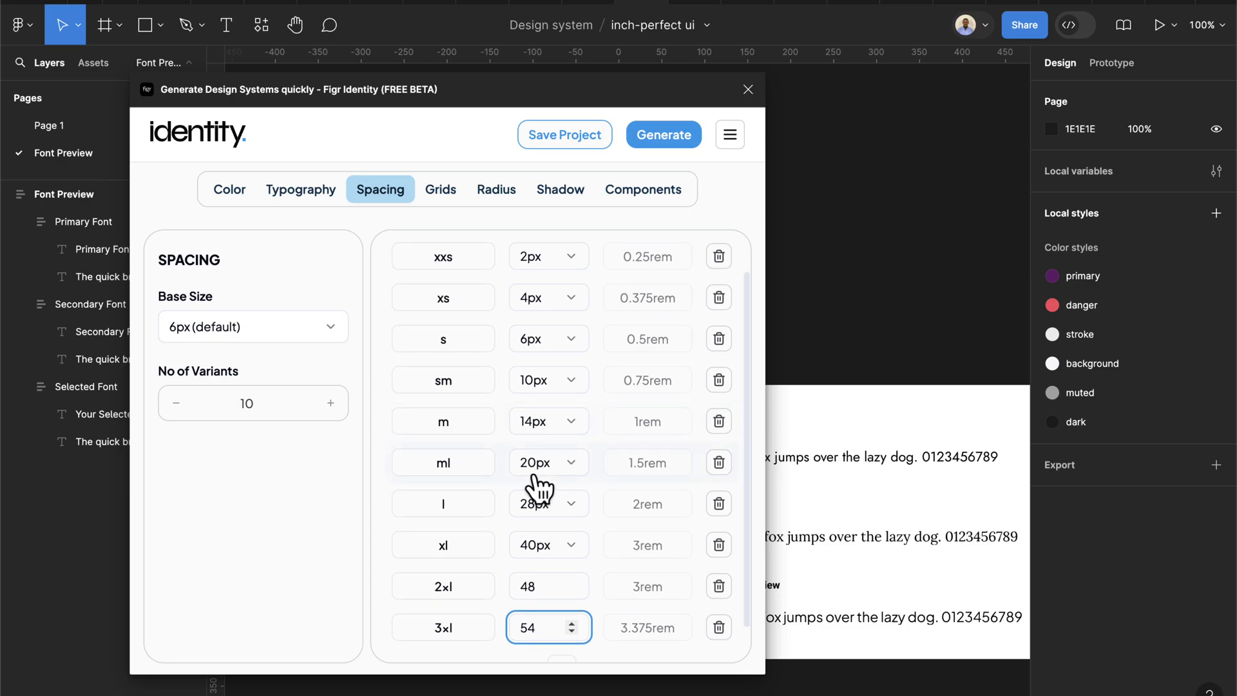
scroll(538, 492, up, 2)
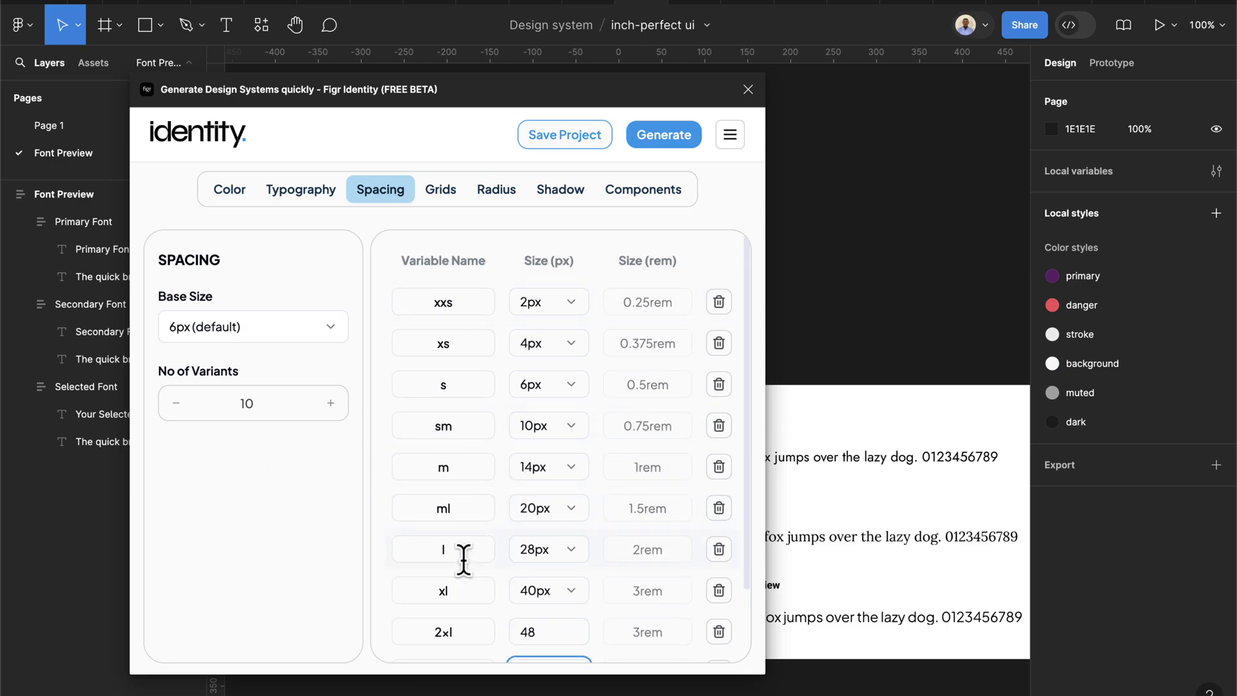
click(462, 200)
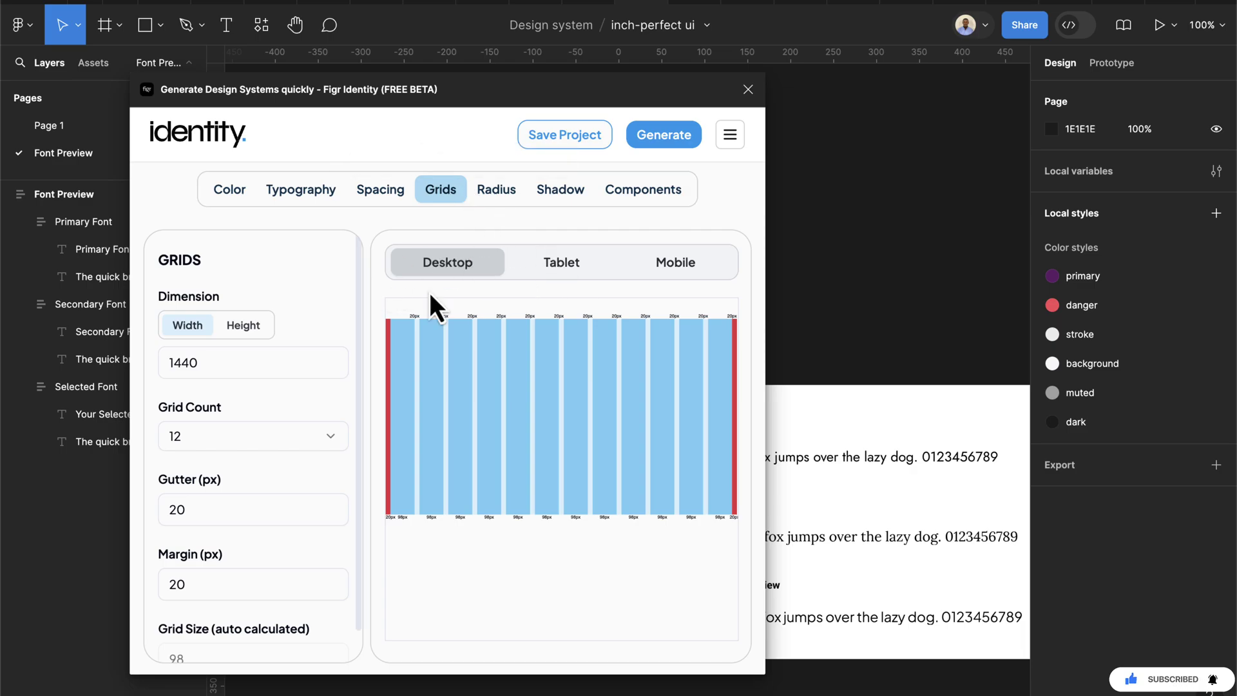
Step: Set the desktop grid margin to 120 and the tablet margin to 20, then open Radius
scroll(418, 308, down, 1)
scroll(304, 407, down, 1)
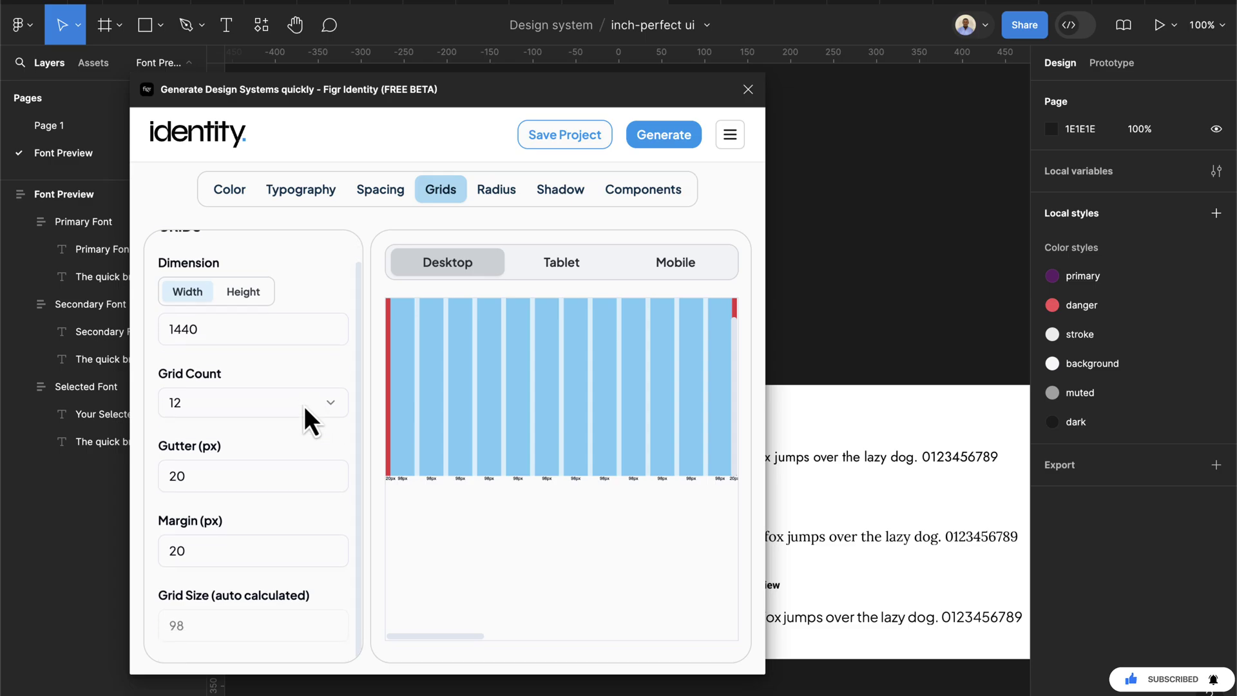
click(165, 548)
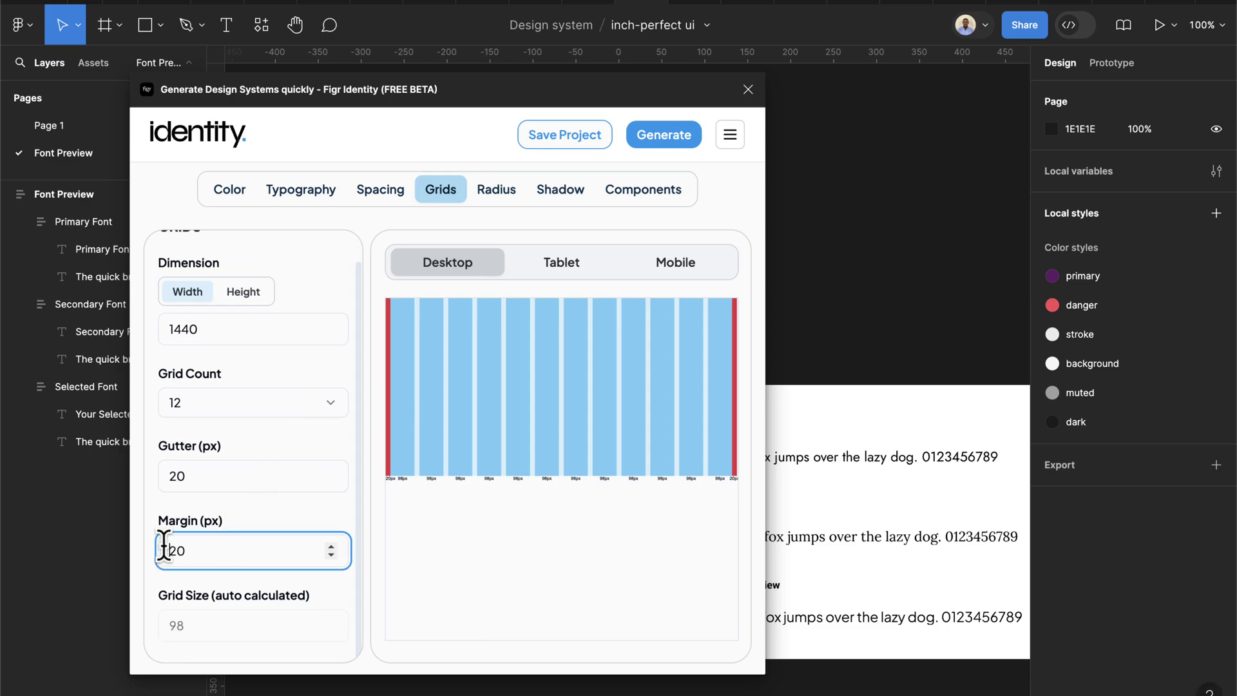
text(1)
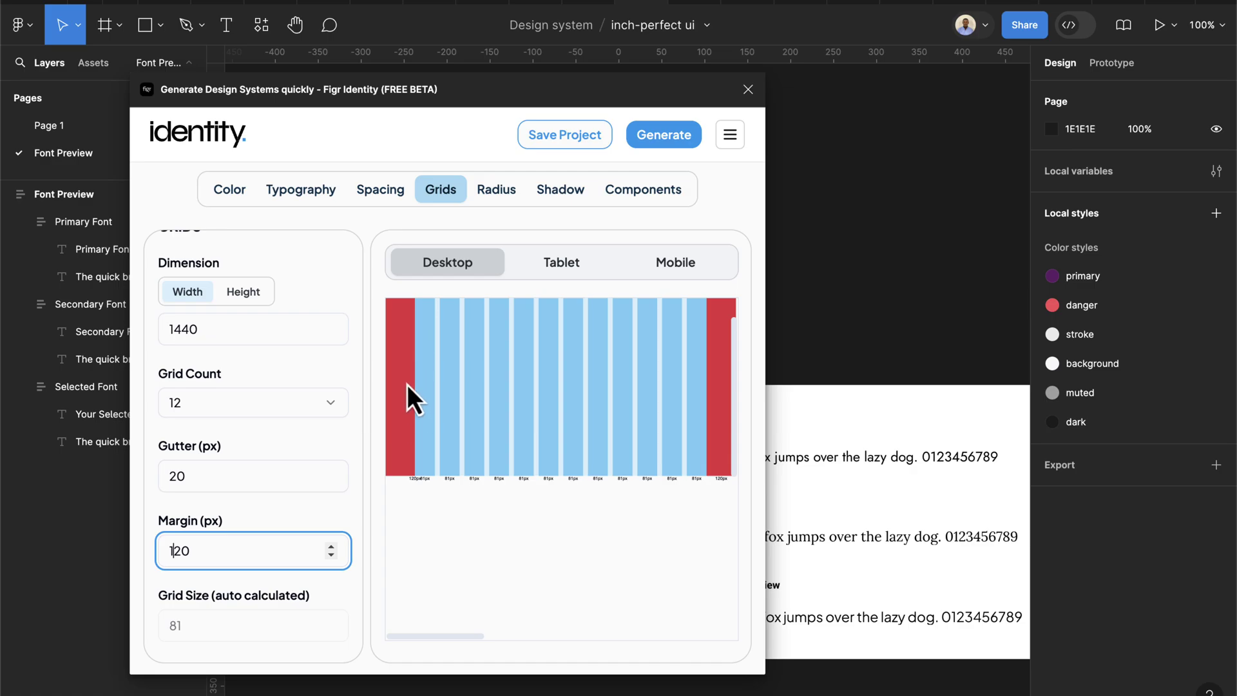
click(564, 266)
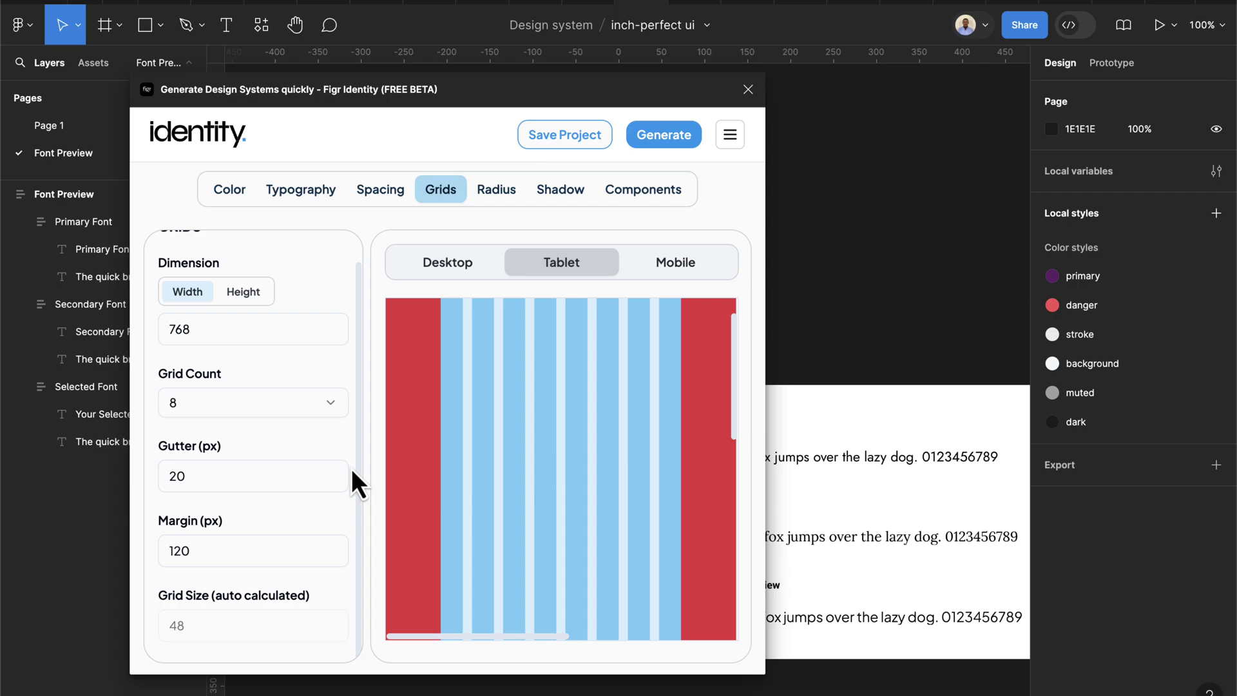
click(175, 550)
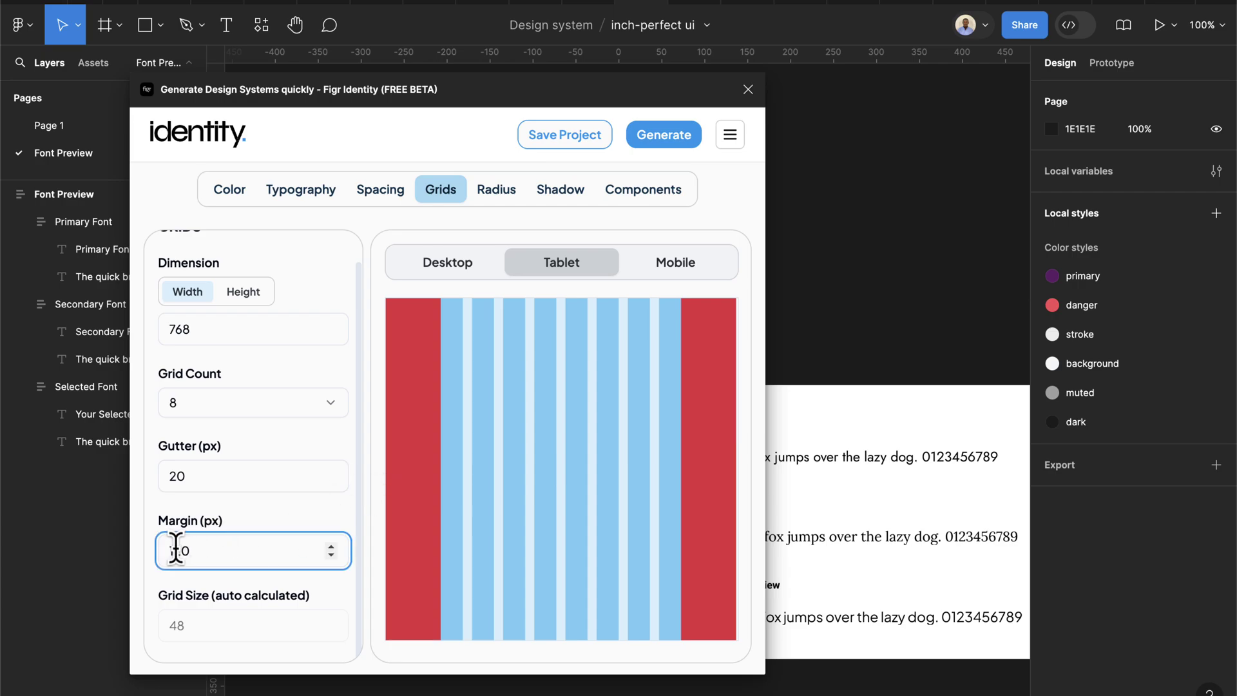
key(BackSpace)
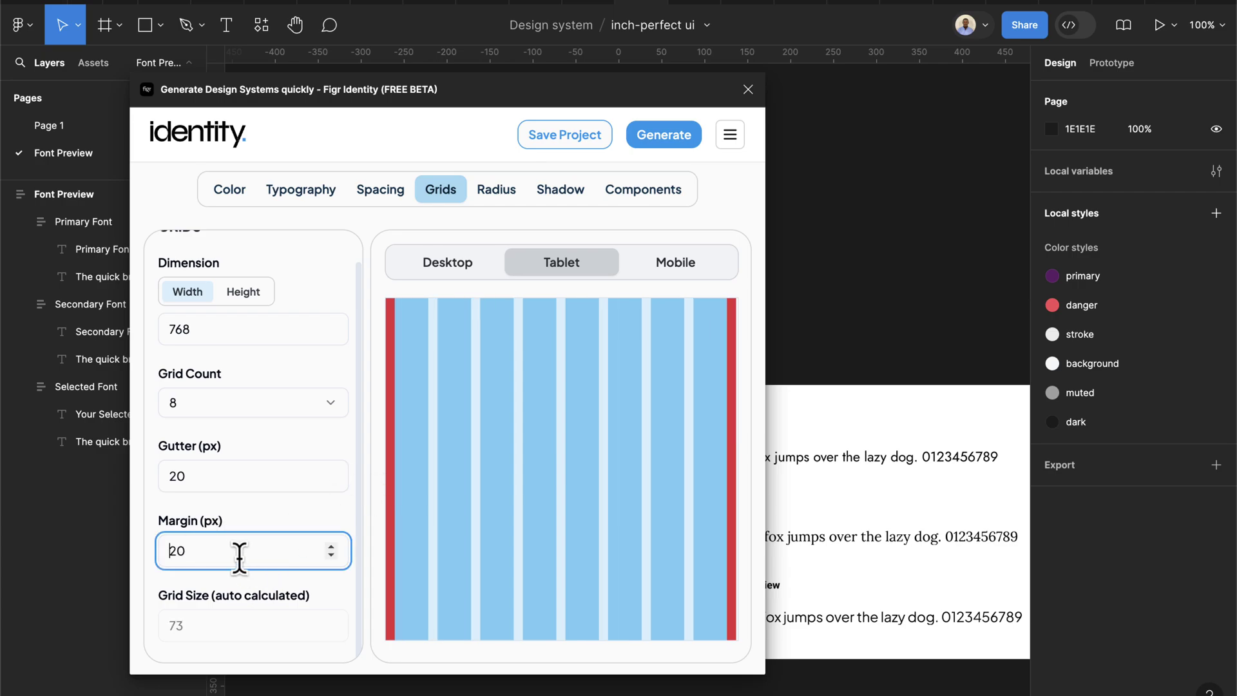
click(670, 268)
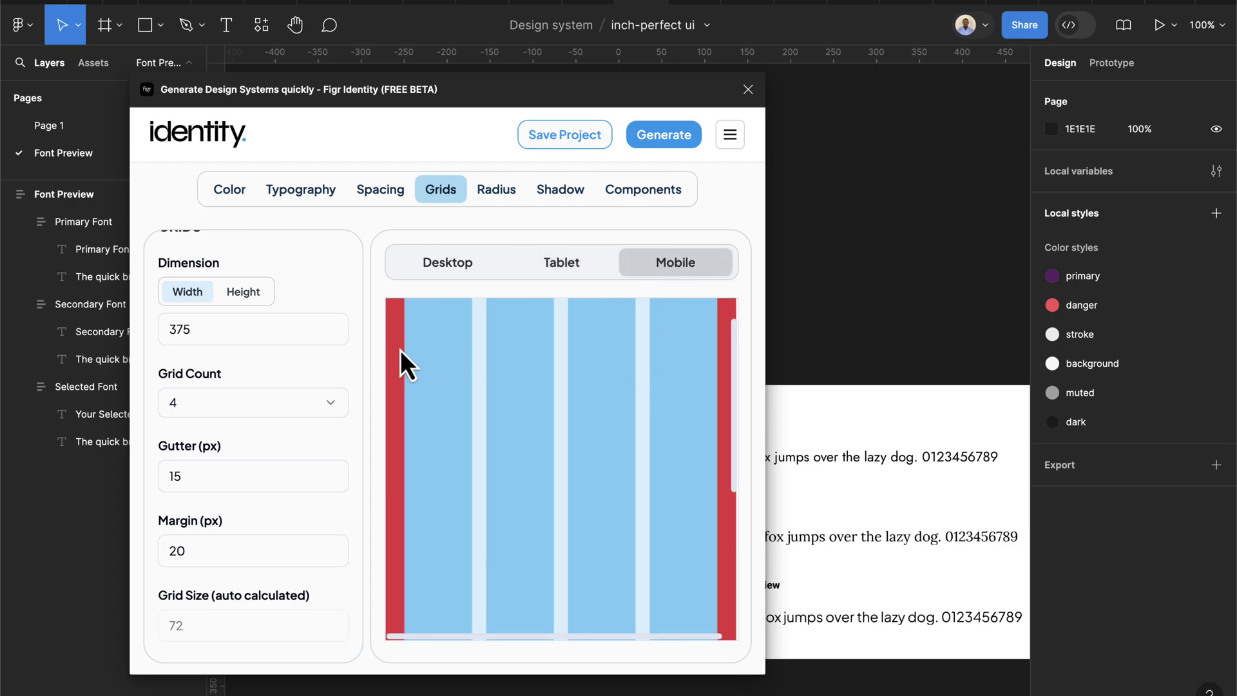
click(453, 264)
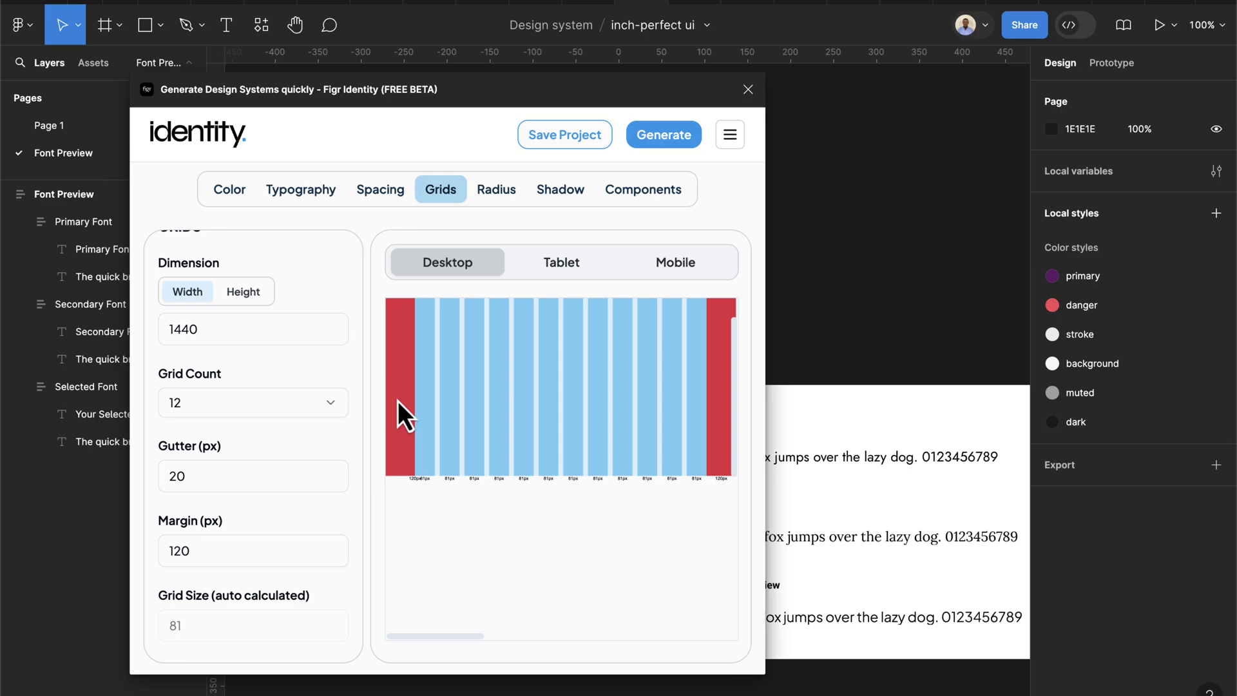
click(496, 193)
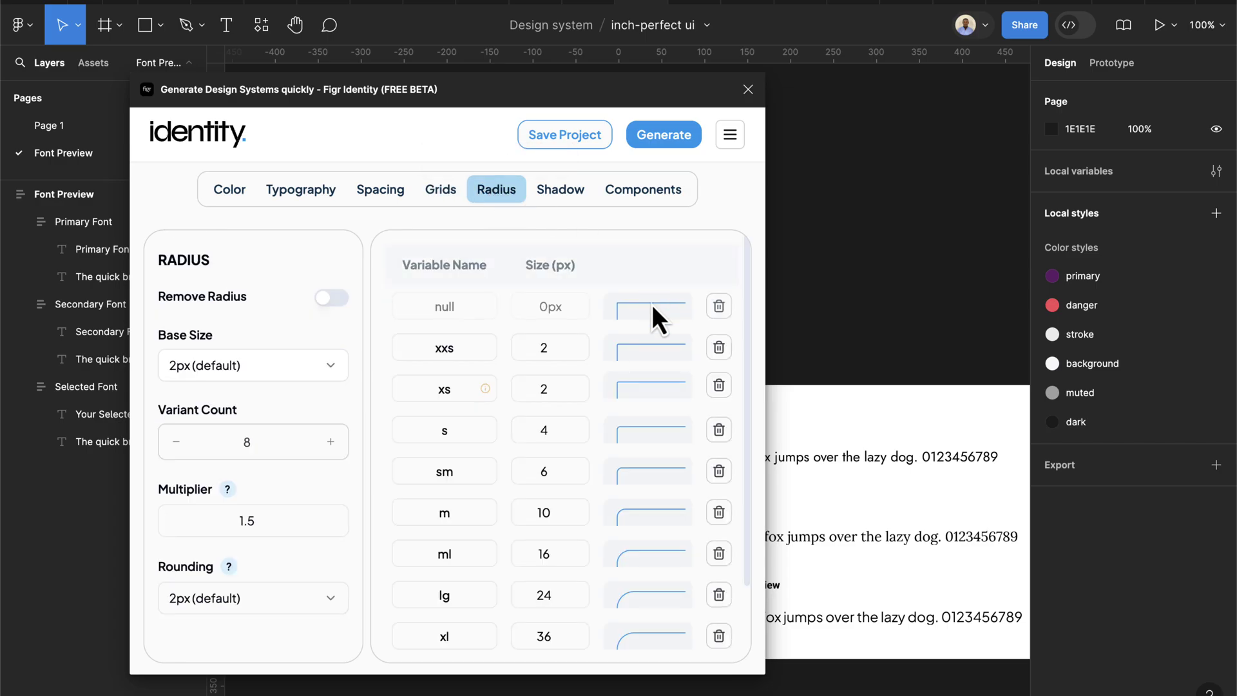
Step: Toggle Remove Radius so the radius scale doubles from 2 to 128, then open Shadow
scroll(622, 336, down, 2)
scroll(621, 335, up, 1)
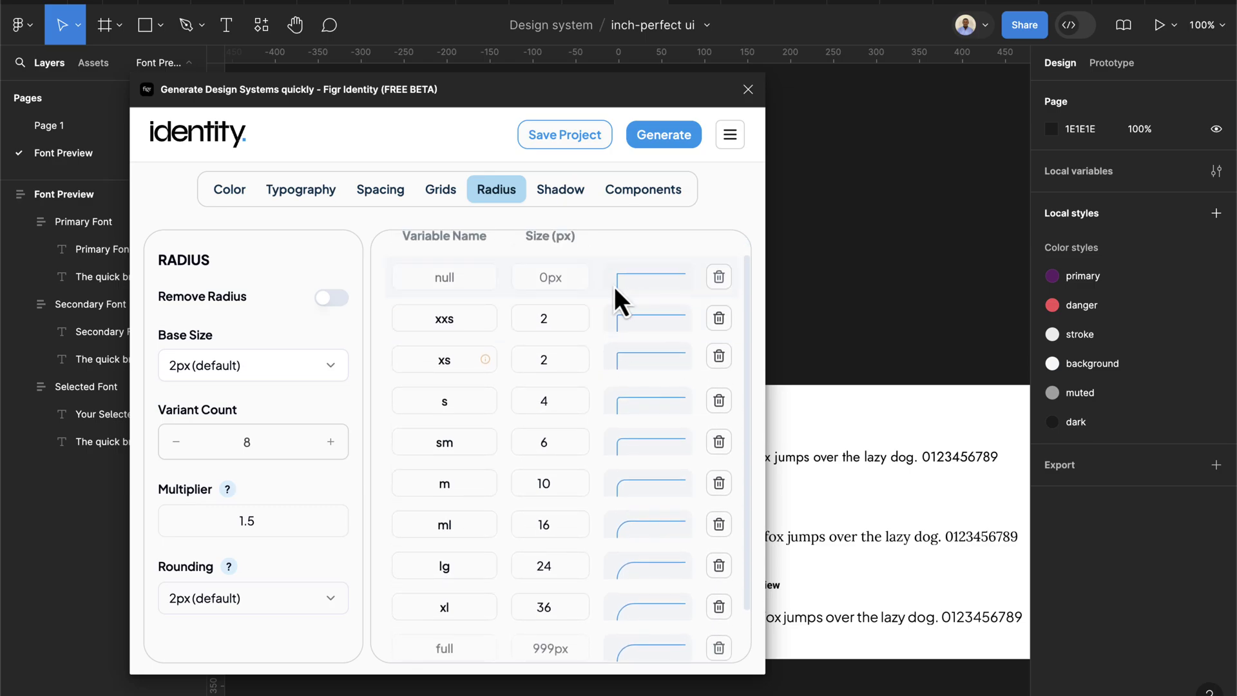
scroll(614, 286, down, 1)
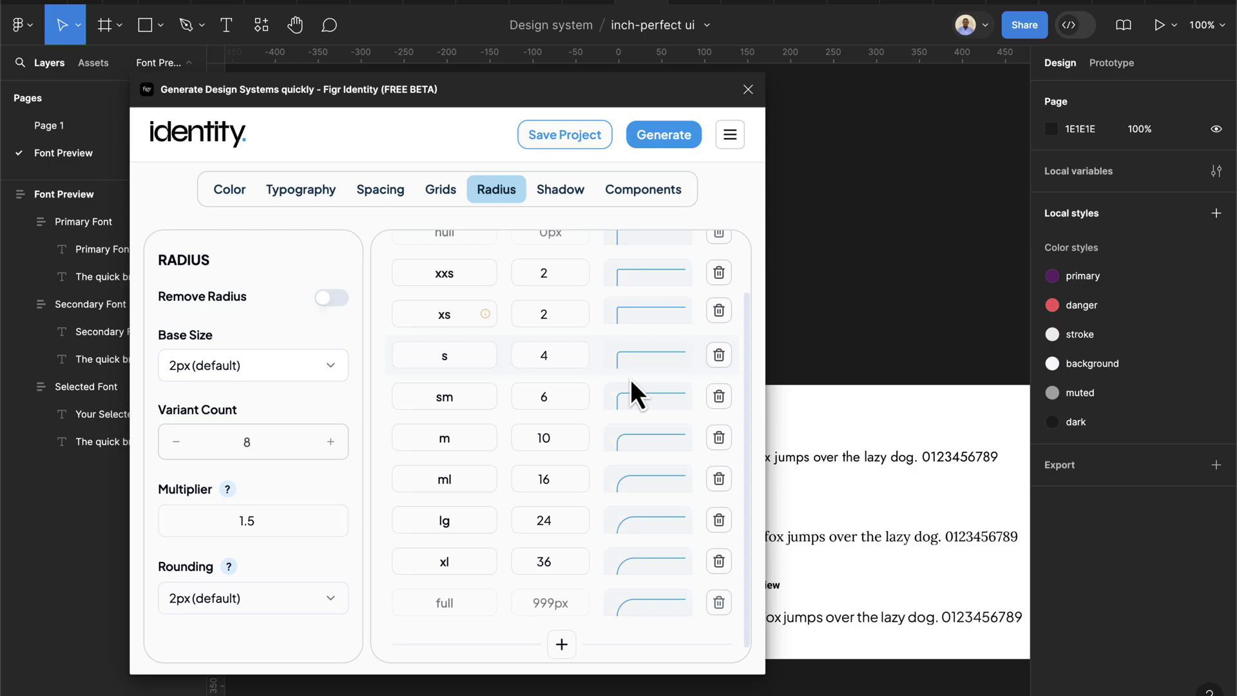
scroll(630, 379, down, 1)
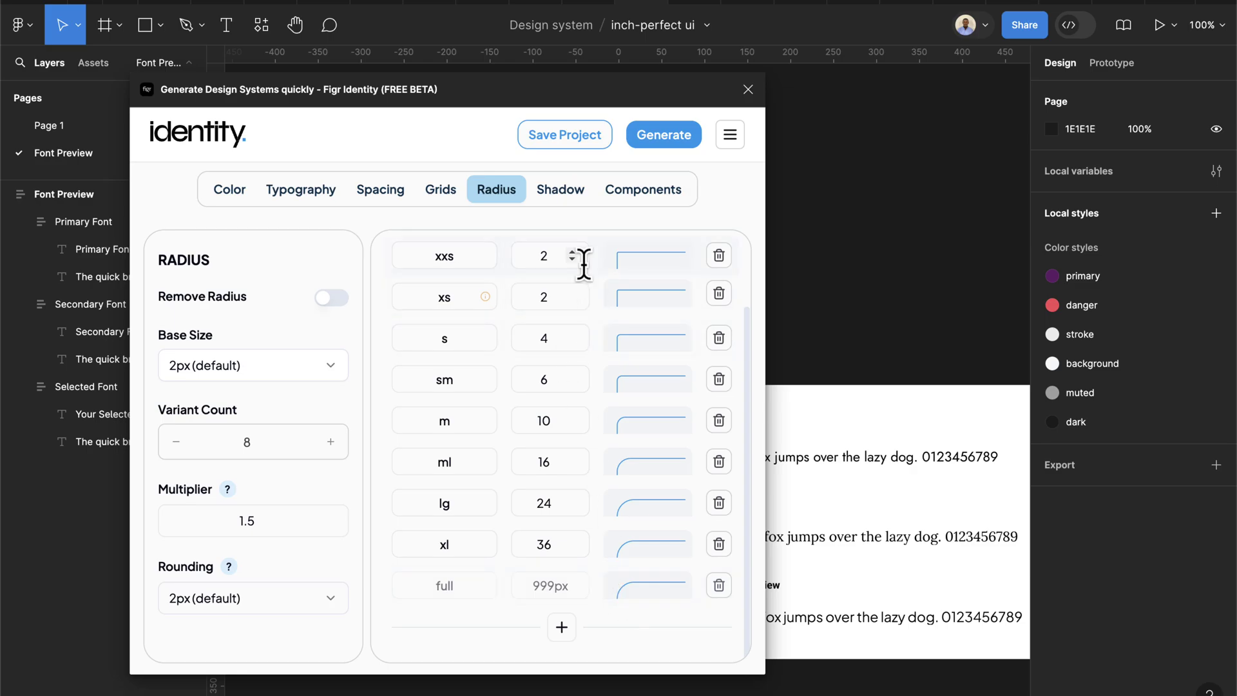
click(348, 309)
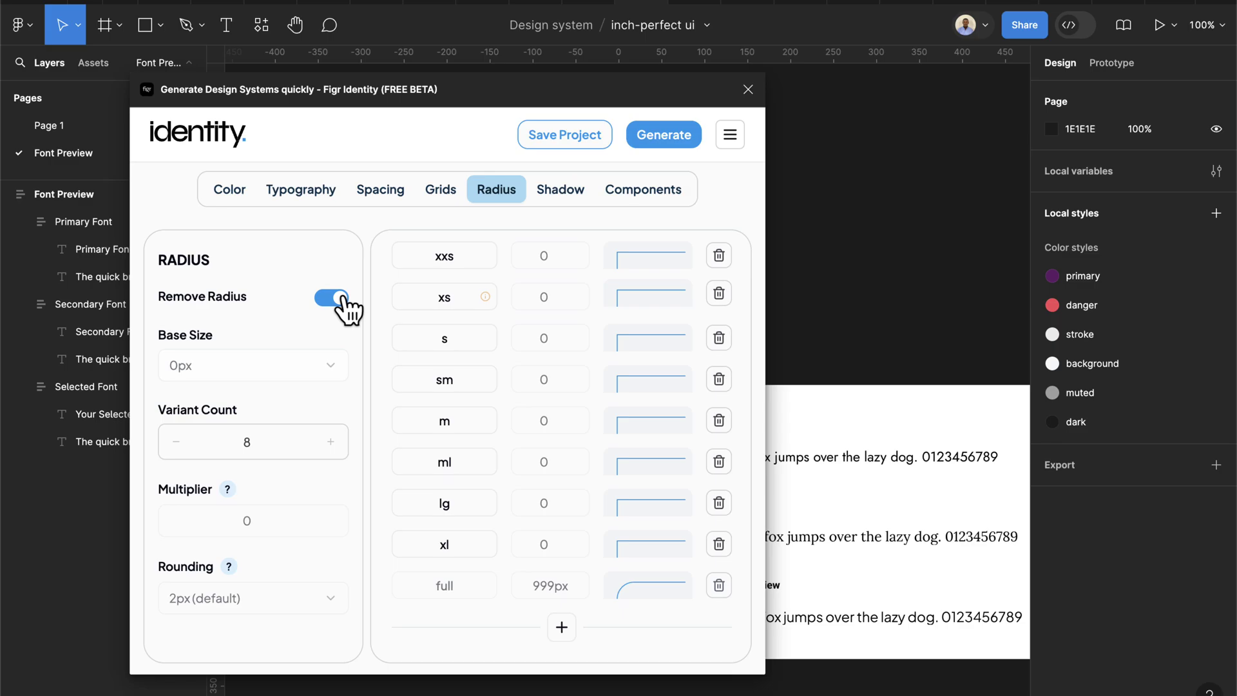
click(344, 300)
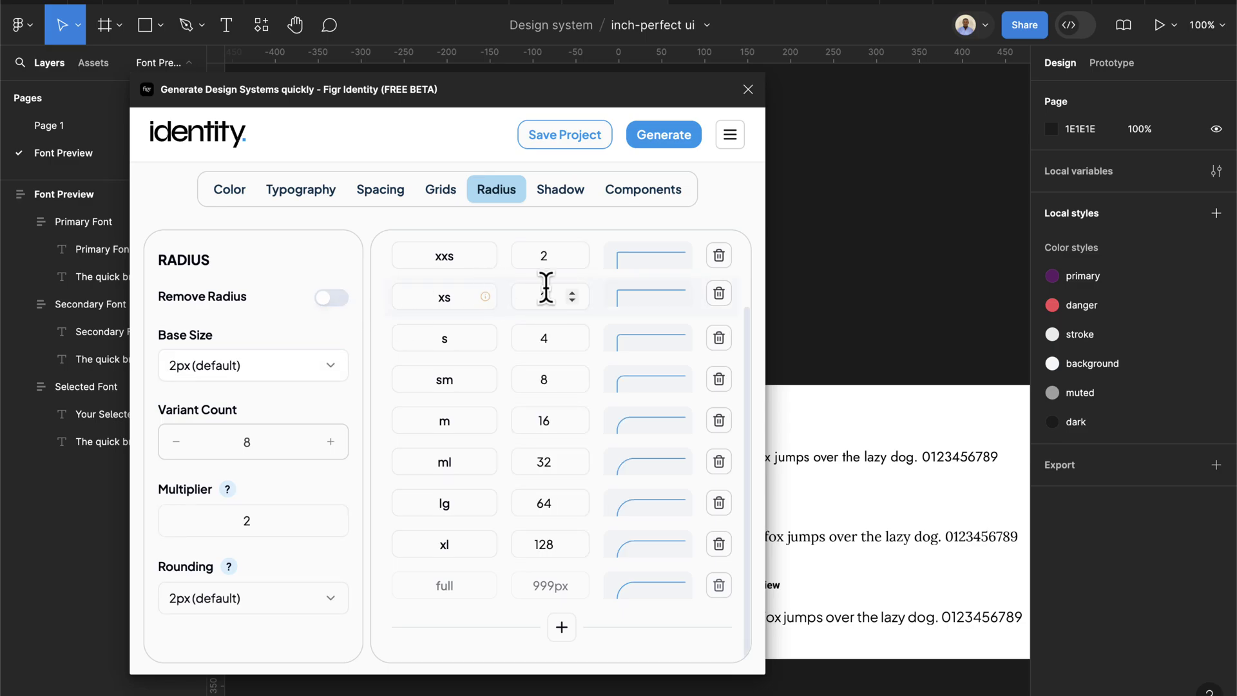
click(562, 192)
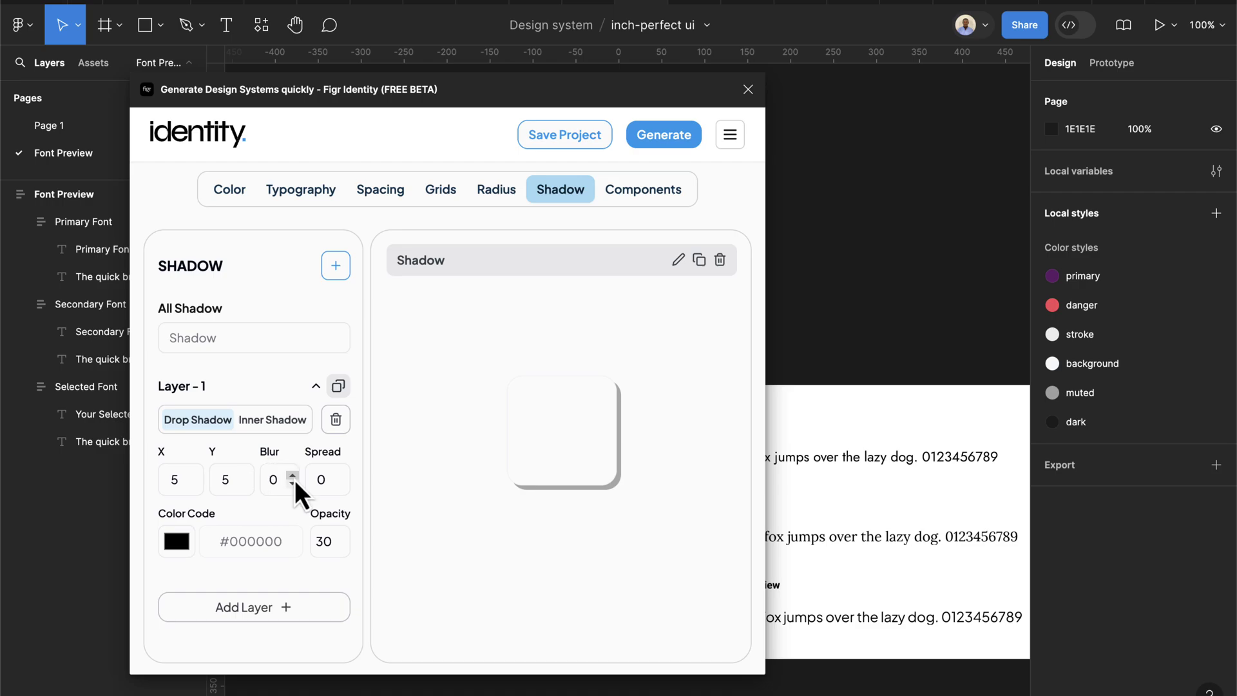
Step: Set the Figr Identity shadow to blur 20, spread 10 and opacity 10
double_click(276, 481)
text(20)
double_click(325, 480)
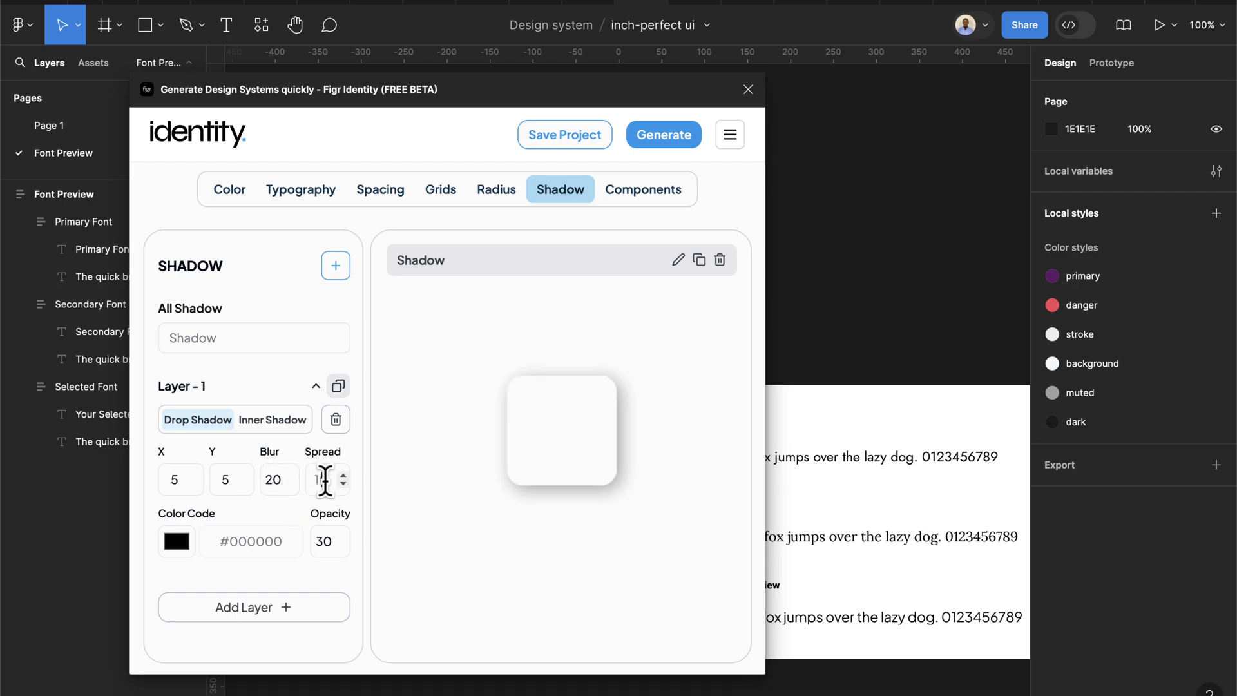
text(10)
double_click(332, 541)
text(10)
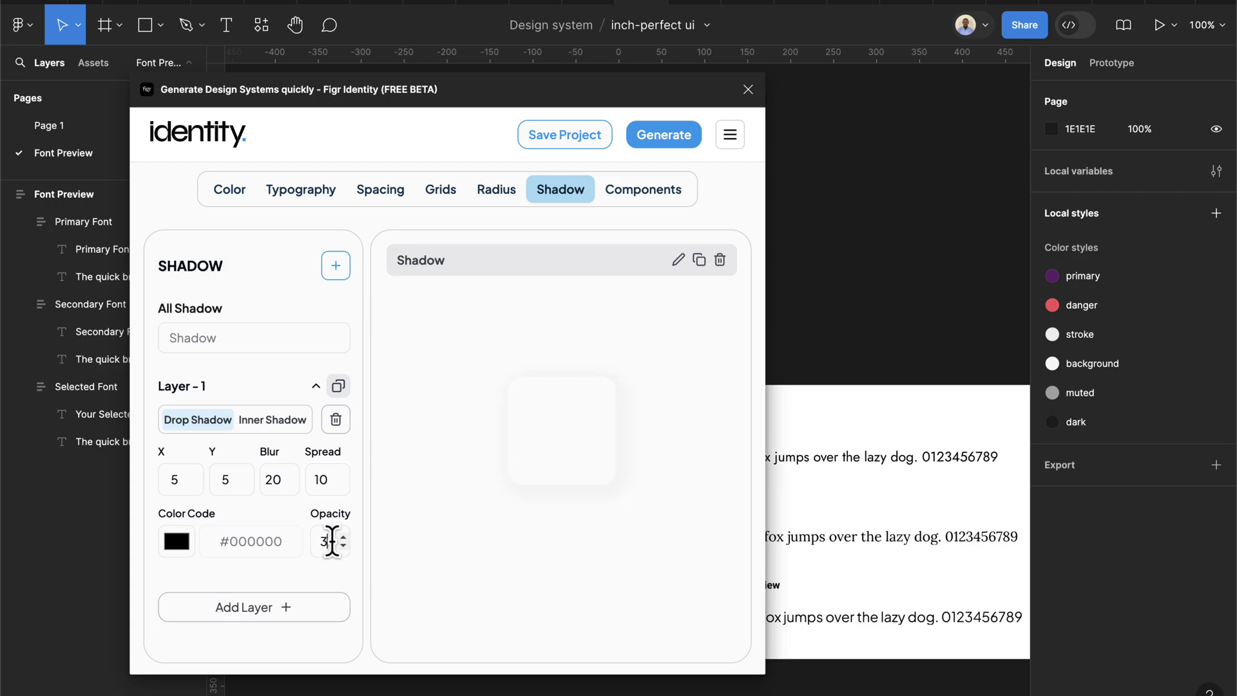
text(5)
Step: Nudge opacity up and spread down by one, add New Shadow - 1, and show the Components previews
click(343, 538)
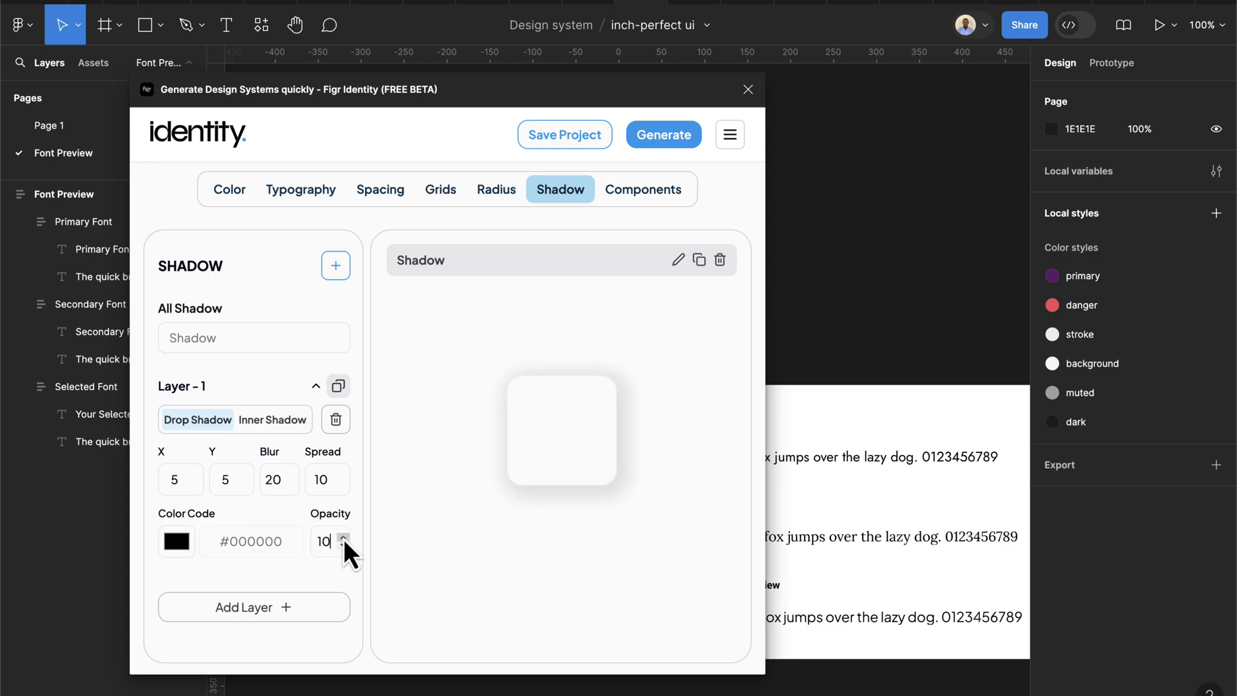
click(340, 485)
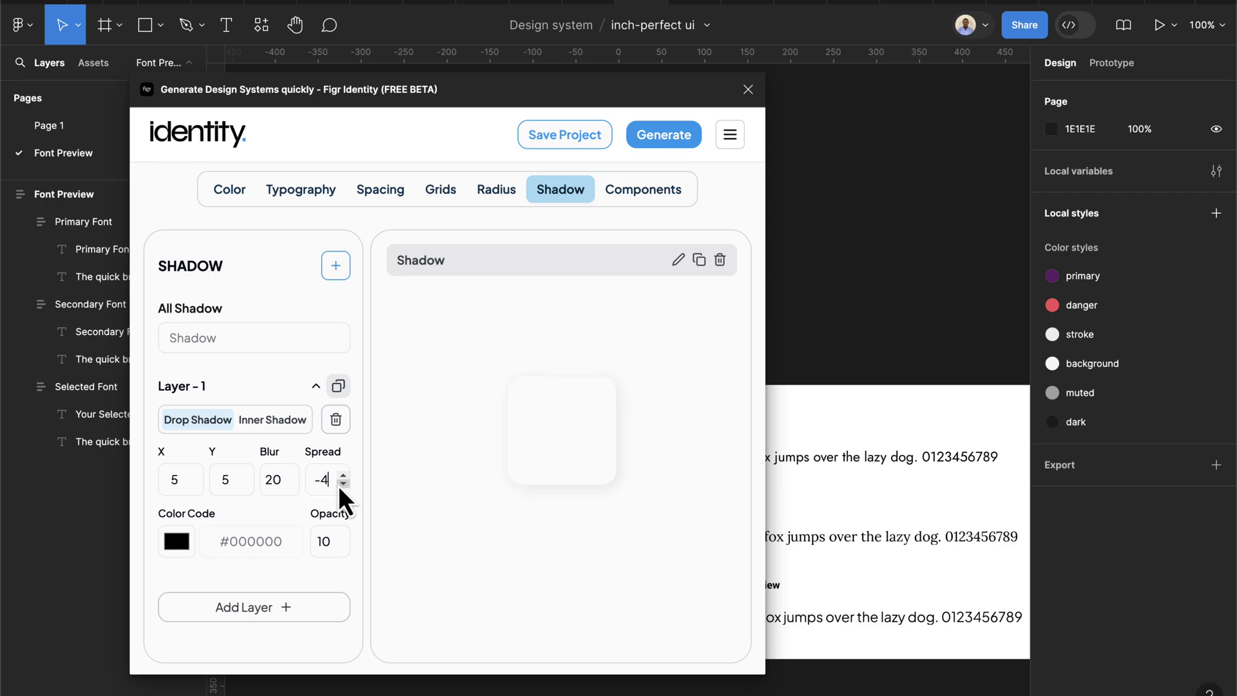
click(342, 266)
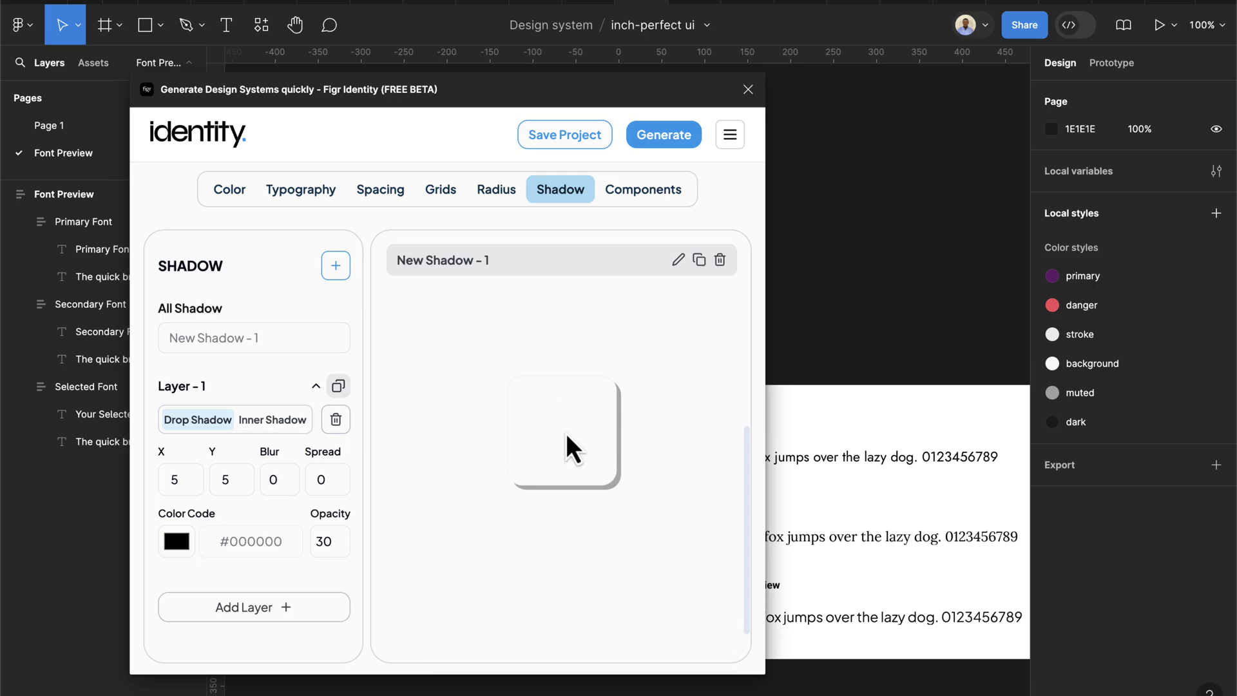
click(642, 194)
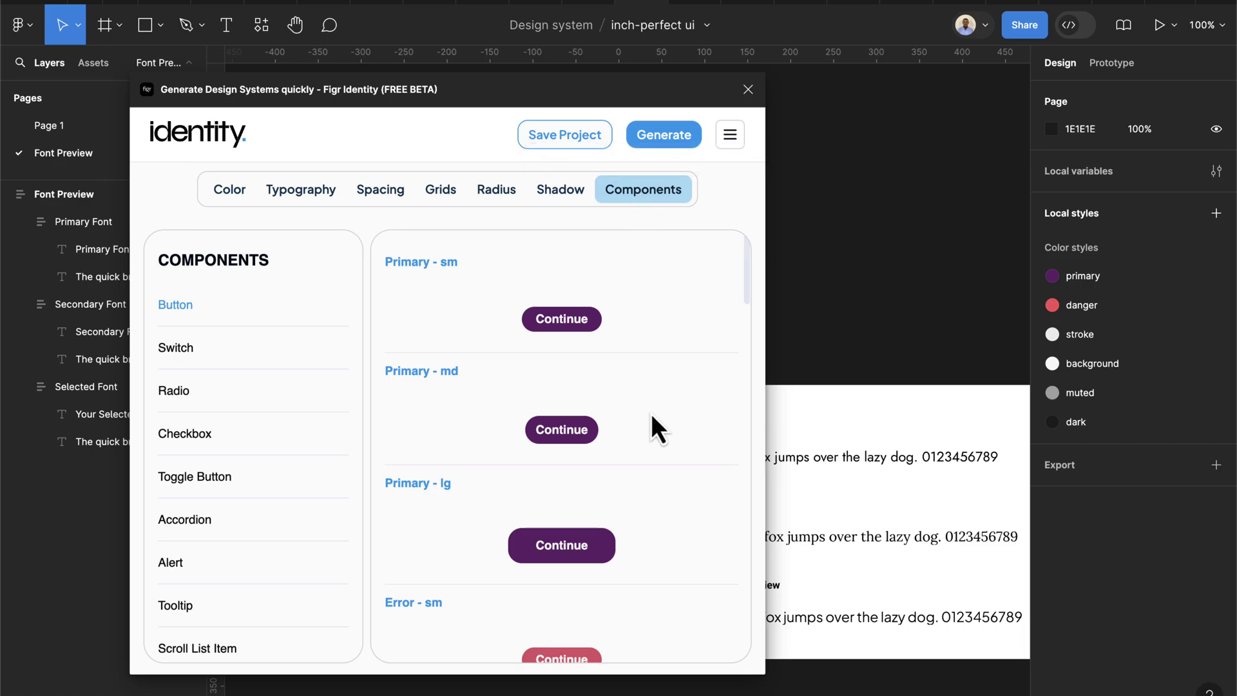
scroll(653, 418, down, 4)
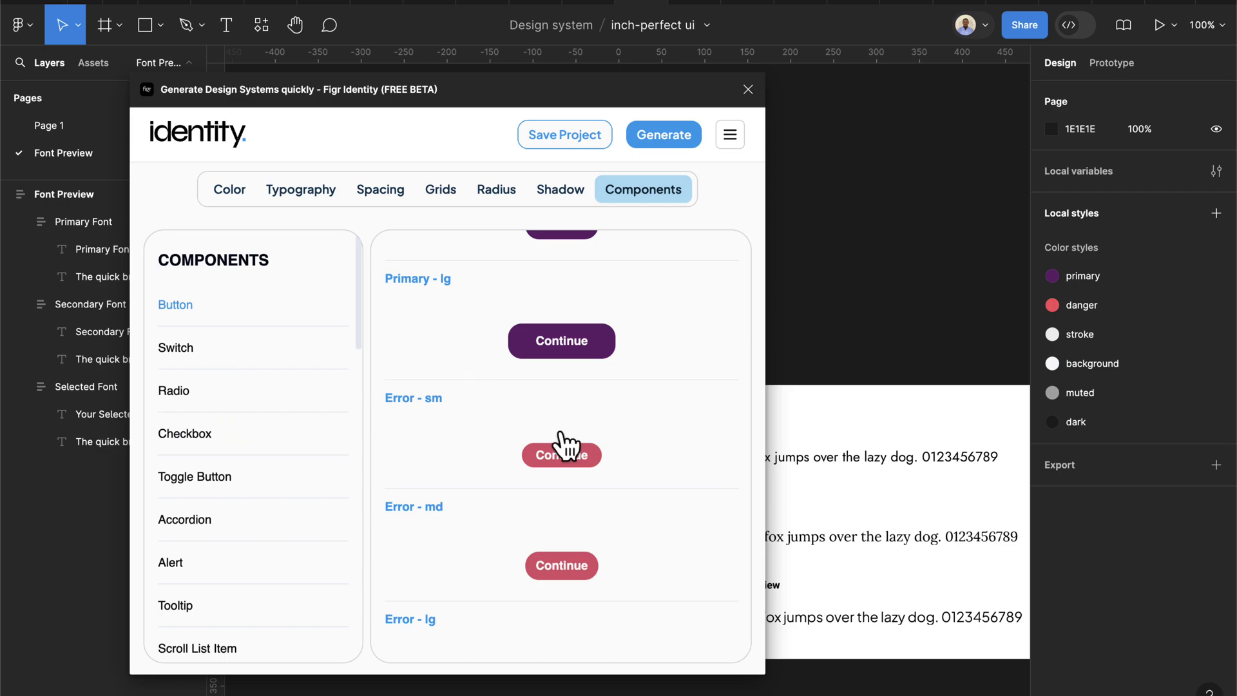
scroll(561, 438, down, 10)
scroll(560, 433, down, 10)
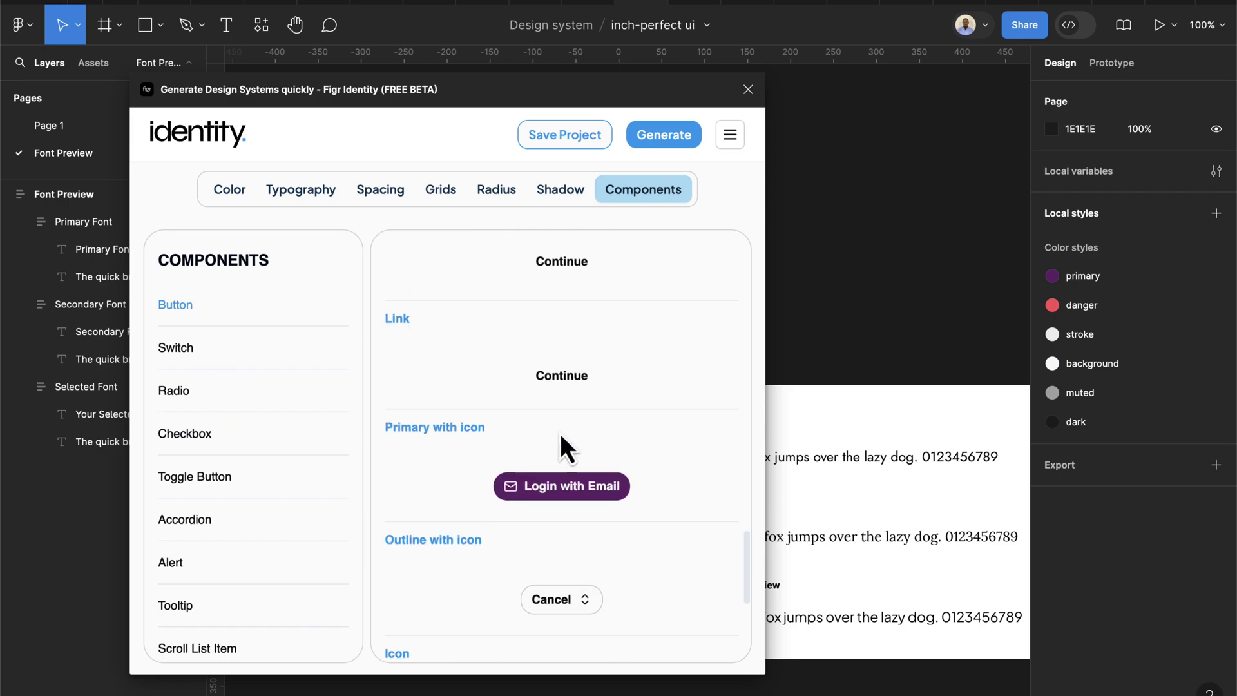
scroll(213, 469, down, 15)
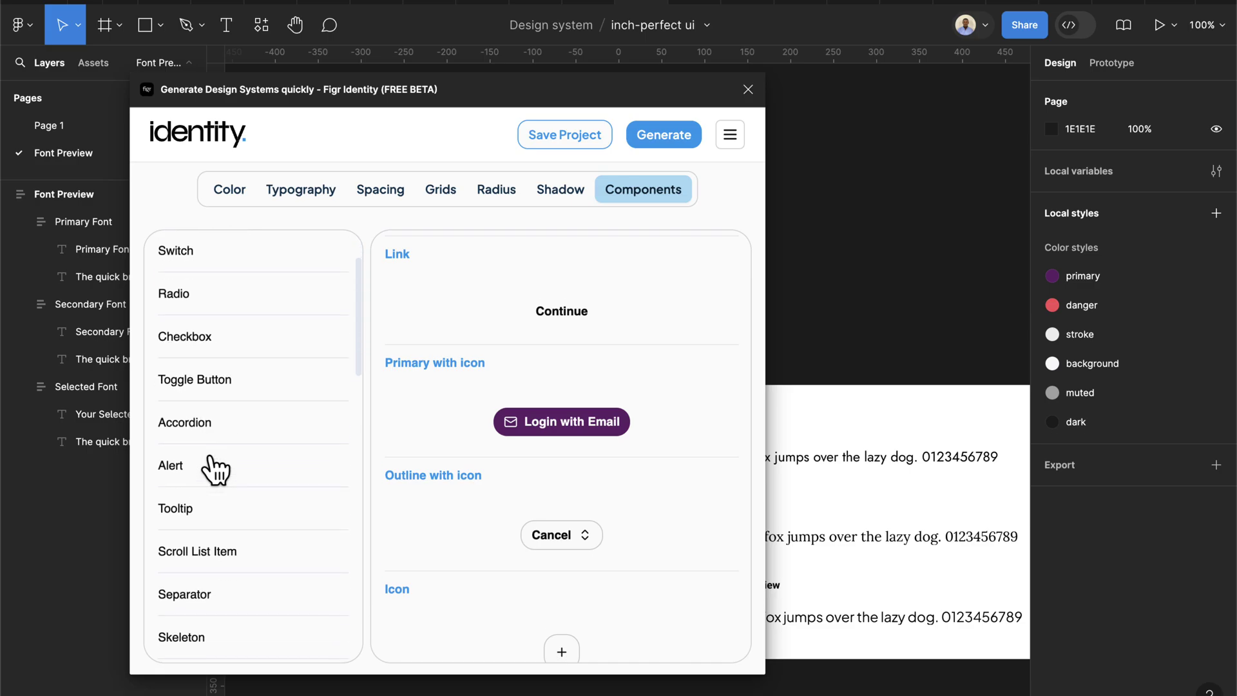
scroll(214, 467, down, 3)
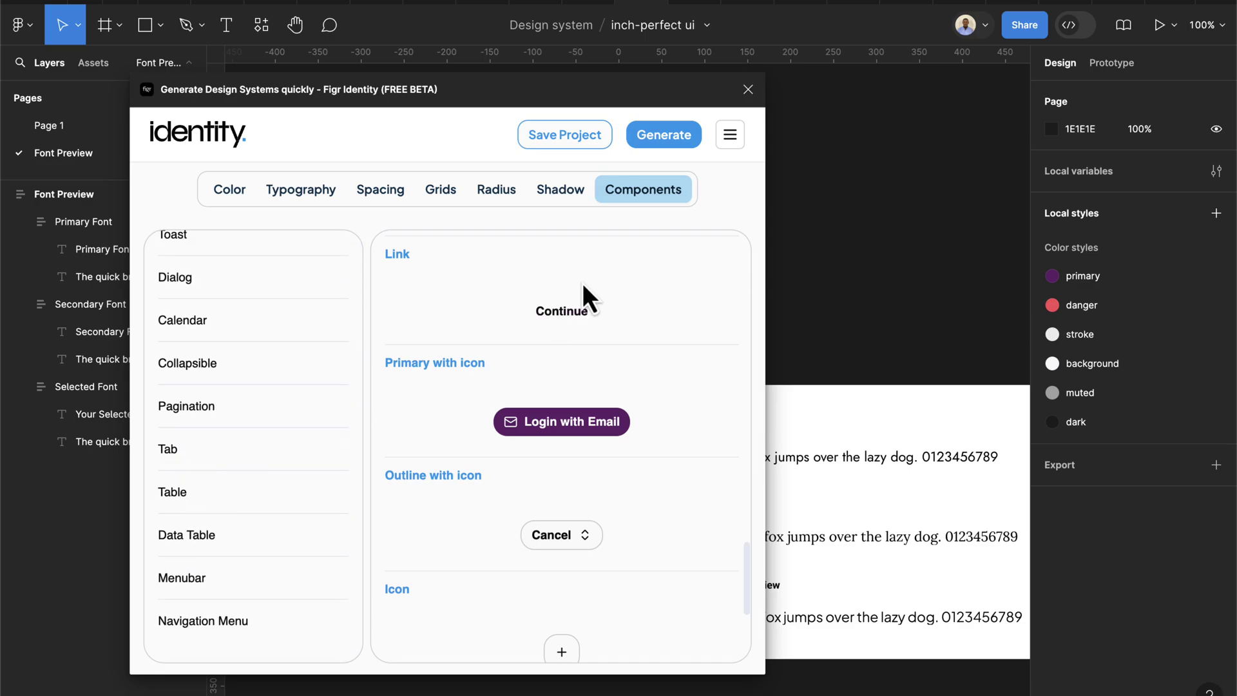
Step: Export the design system to a new 'Style Guide - ulearn - 1' page, dismiss the feedback popup, and close Figr Identity
click(665, 137)
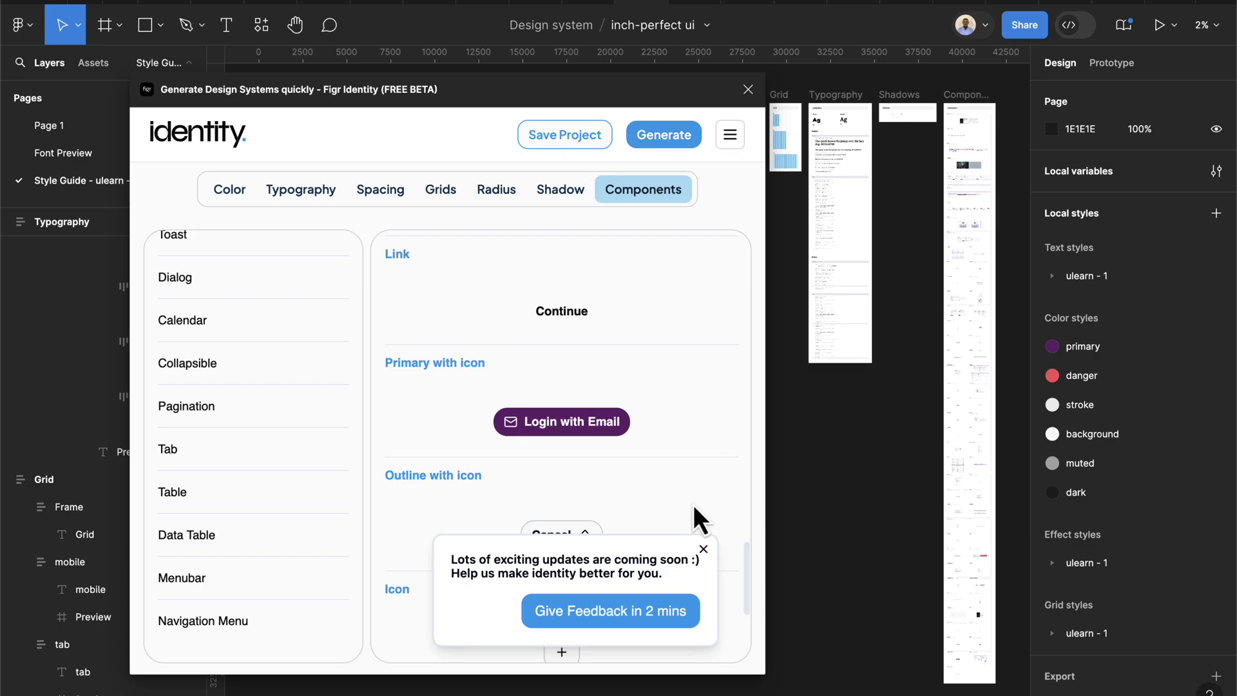
click(707, 553)
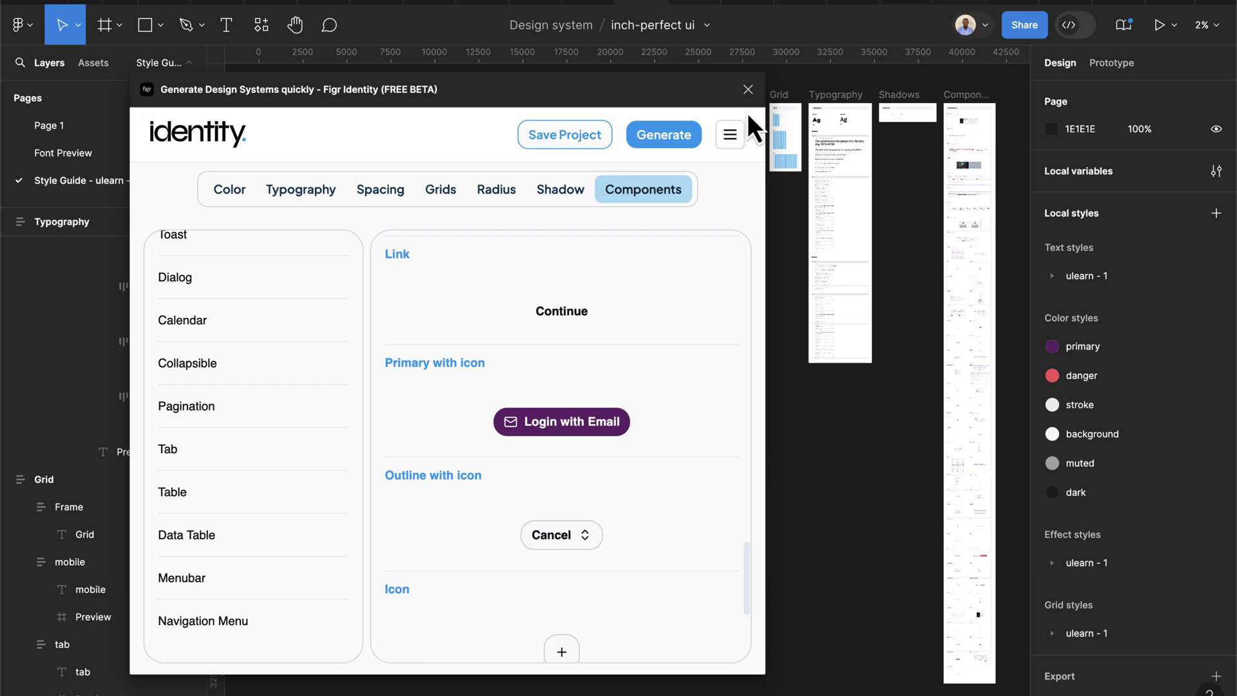
click(748, 91)
scroll(745, 221, right, 5)
scroll(746, 221, up, 2)
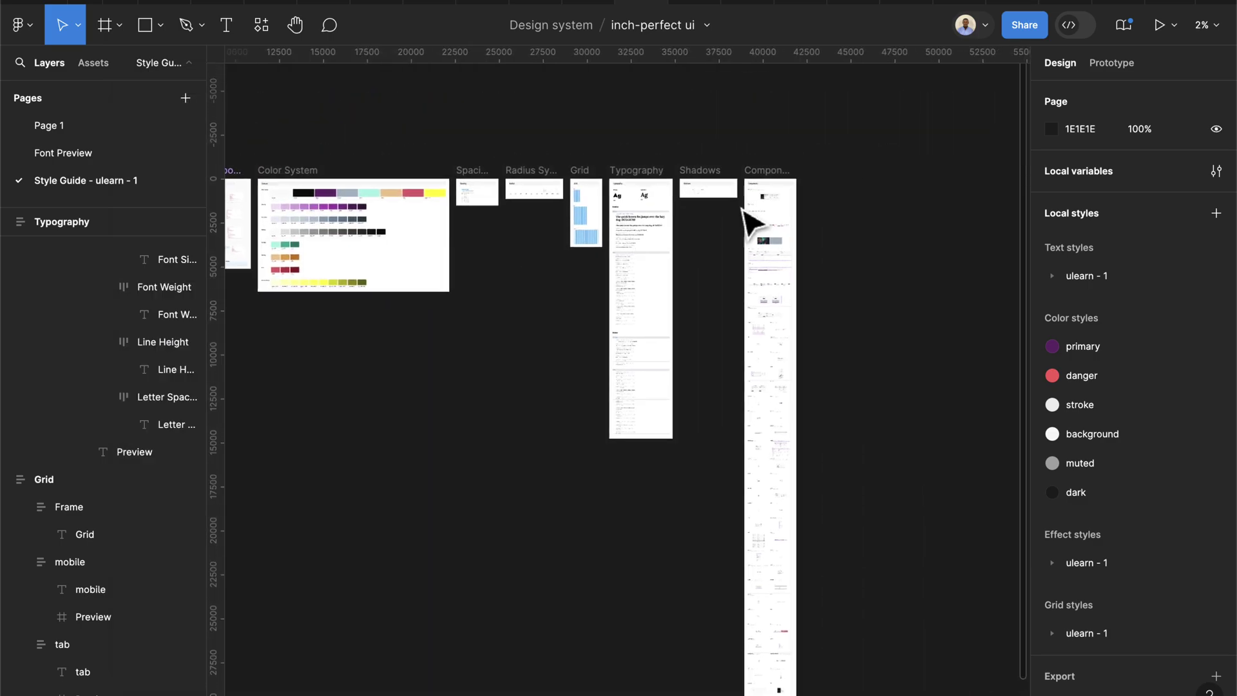
scroll(752, 222, right, 2)
scroll(753, 222, up, 1)
scroll(530, 274, left, 10)
scroll(530, 274, up, 1)
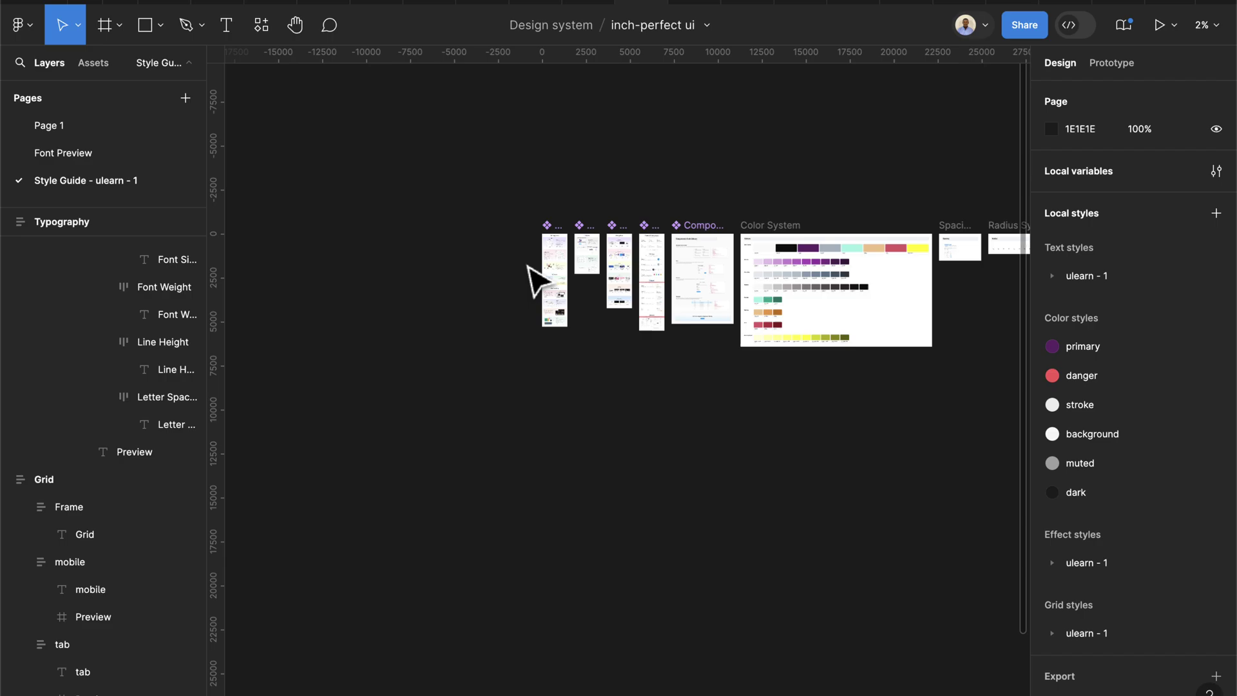
scroll(533, 276, up, 5)
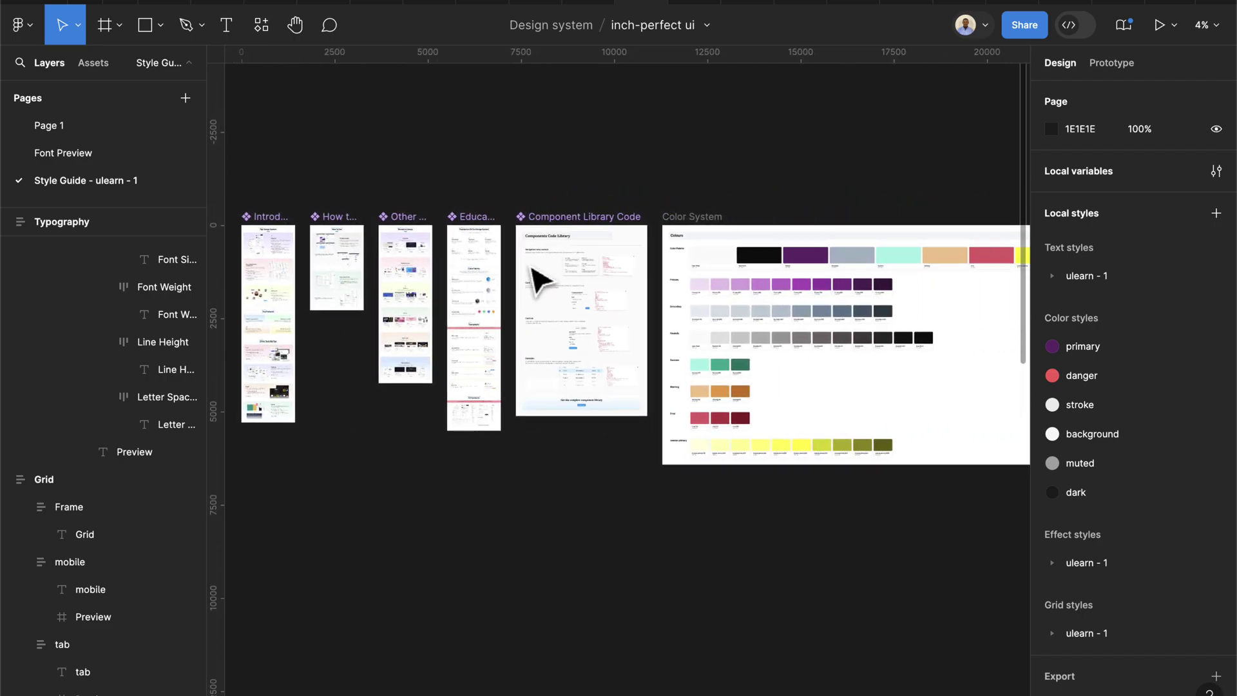
scroll(670, 309, right, 3)
scroll(673, 316, up, 8)
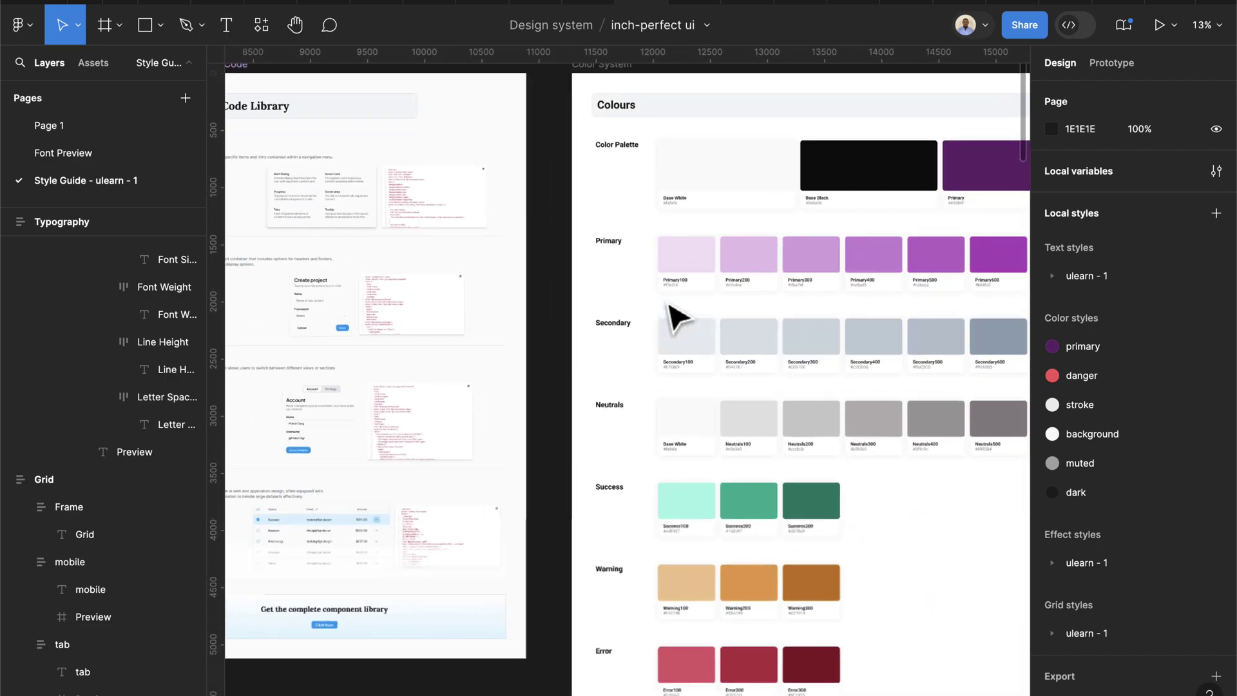
scroll(673, 315, up, 2)
scroll(673, 315, down, 3)
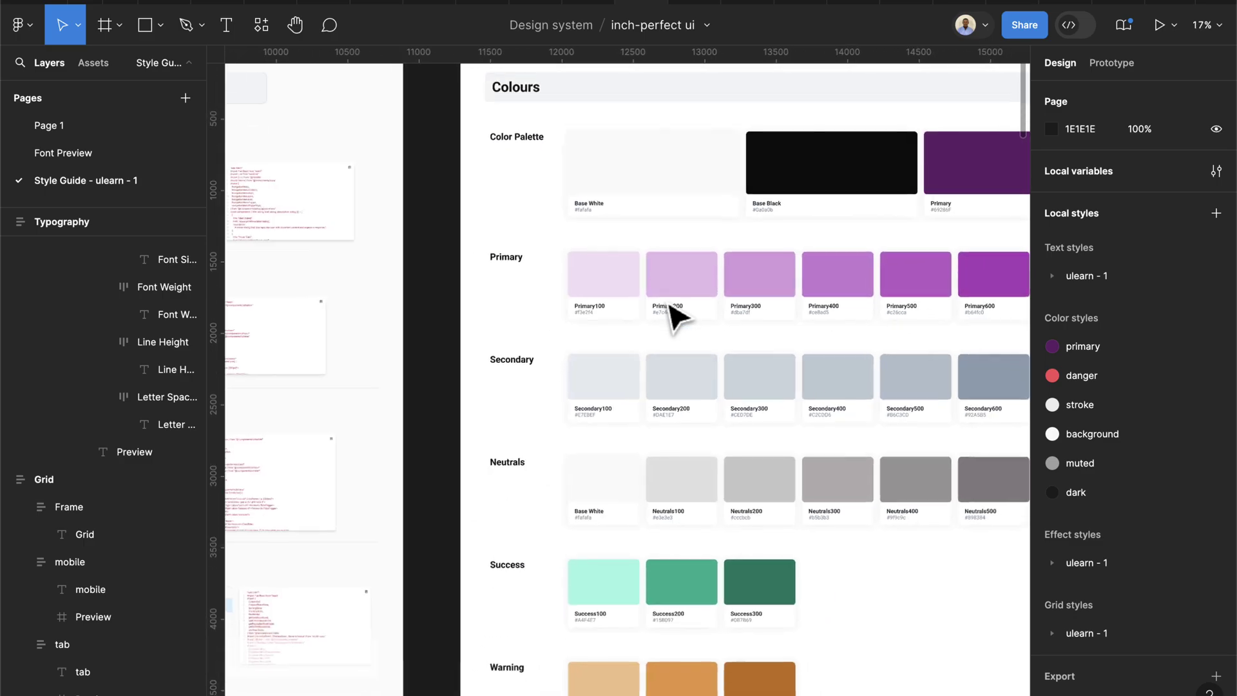
scroll(674, 316, down, 5)
scroll(674, 315, right, 2)
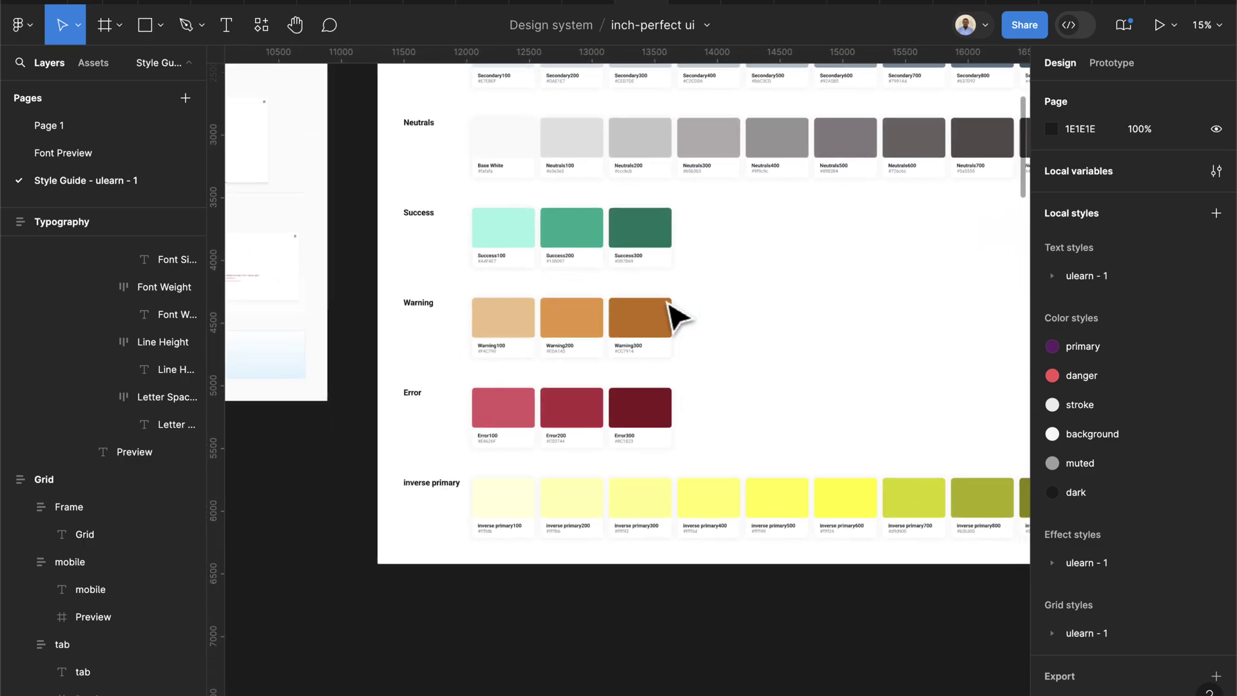
scroll(493, 515, down, 1)
scroll(497, 514, down, 2)
scroll(442, 569, up, 3)
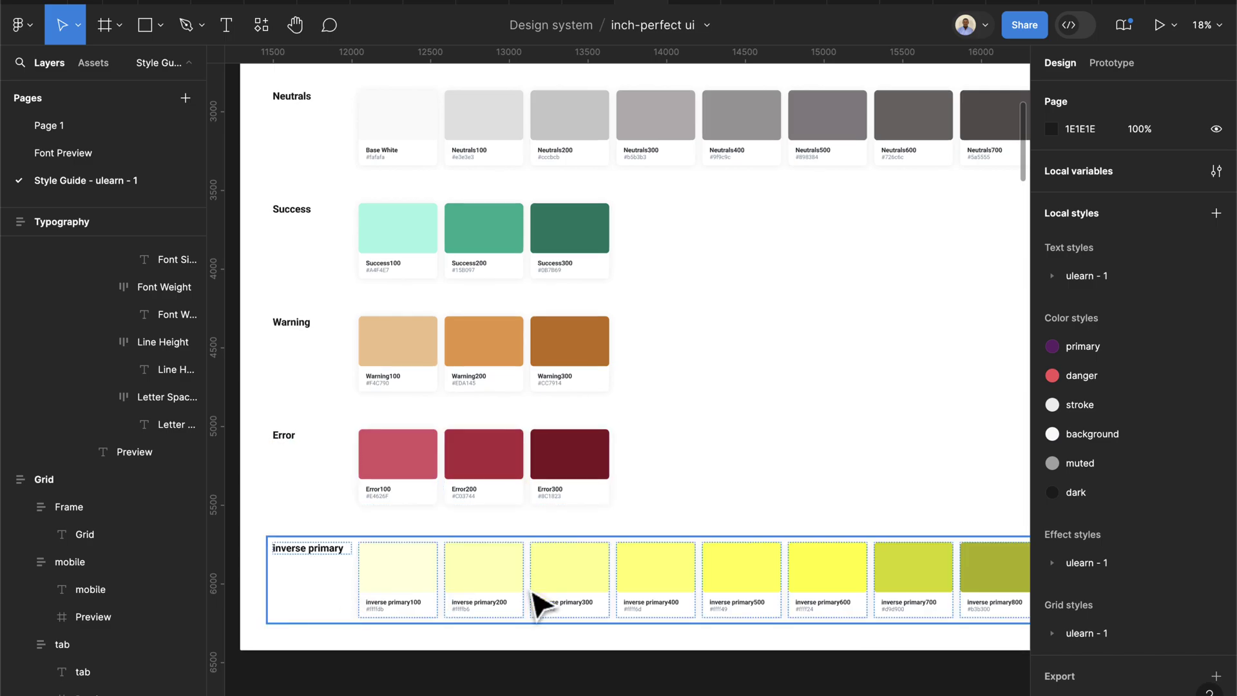
scroll(516, 625, down, 5)
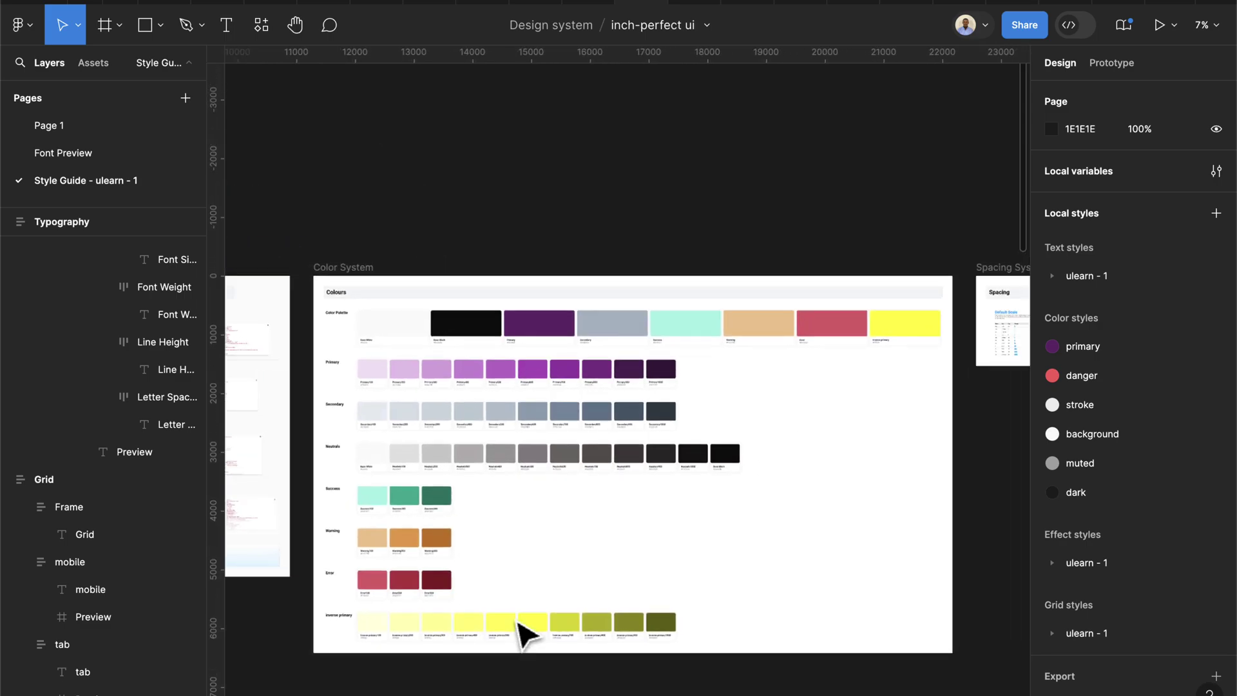
scroll(516, 630, right, 10)
scroll(685, 339, up, 5)
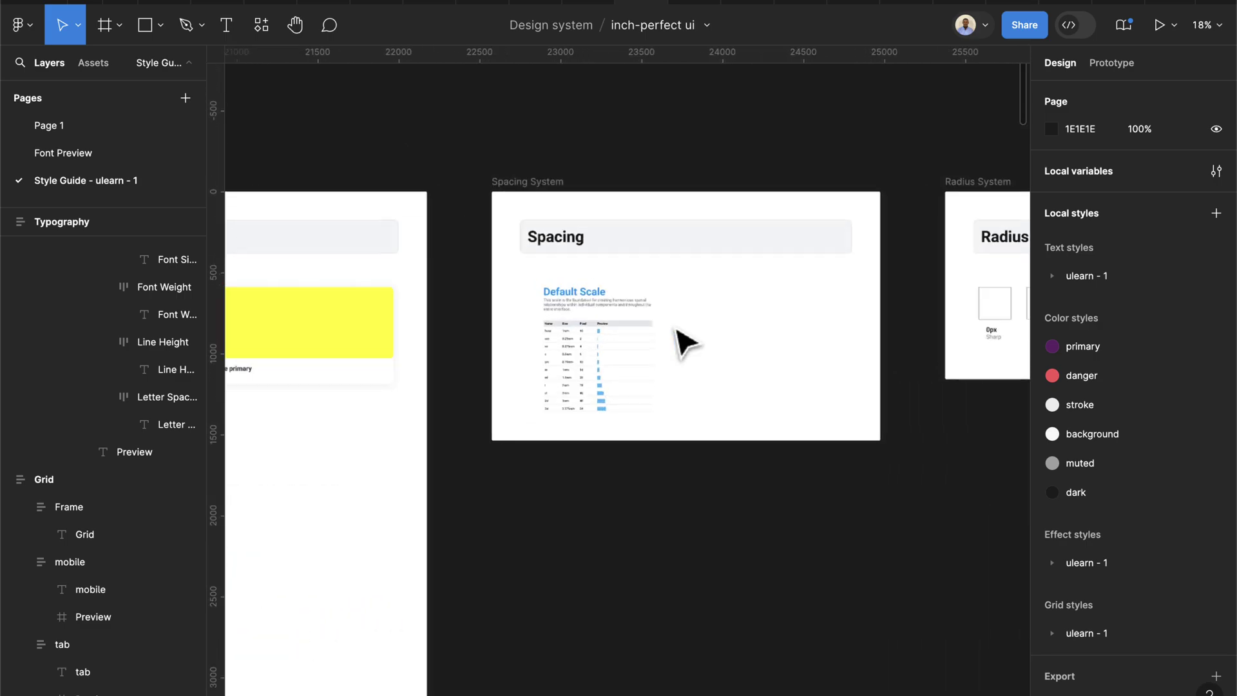
scroll(685, 339, up, 5)
scroll(478, 455, up, 2)
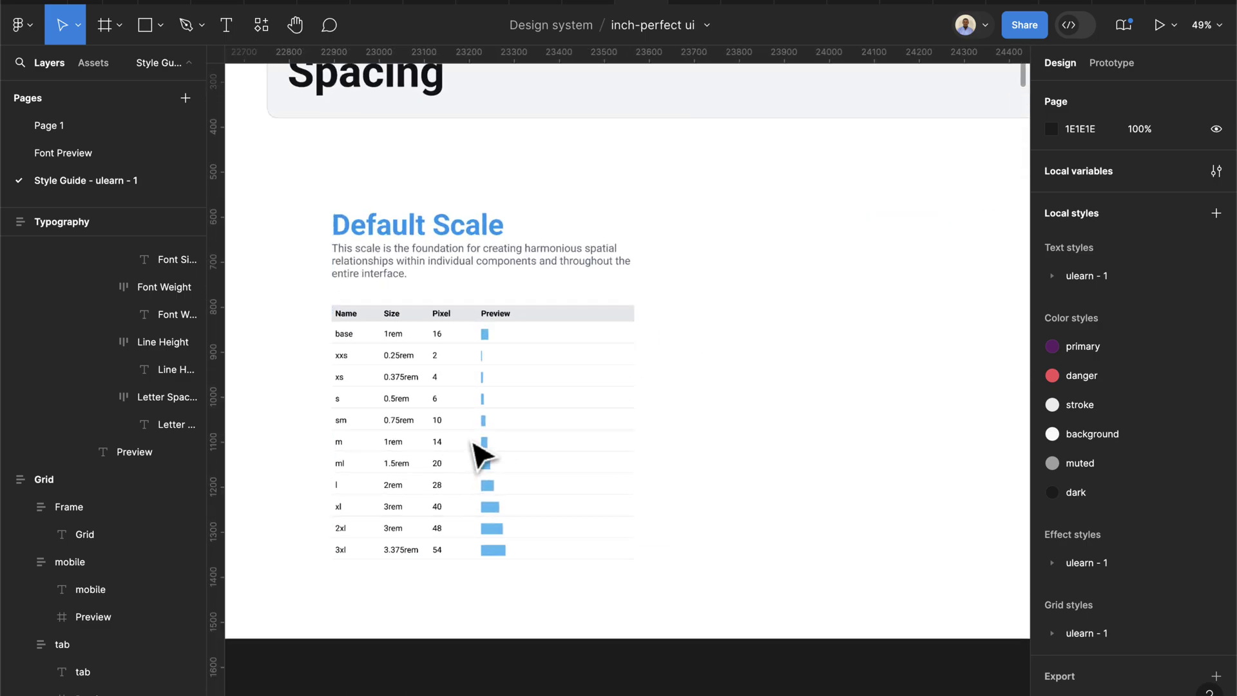
scroll(479, 456, up, 3)
scroll(475, 456, down, 1)
scroll(475, 456, left, 2)
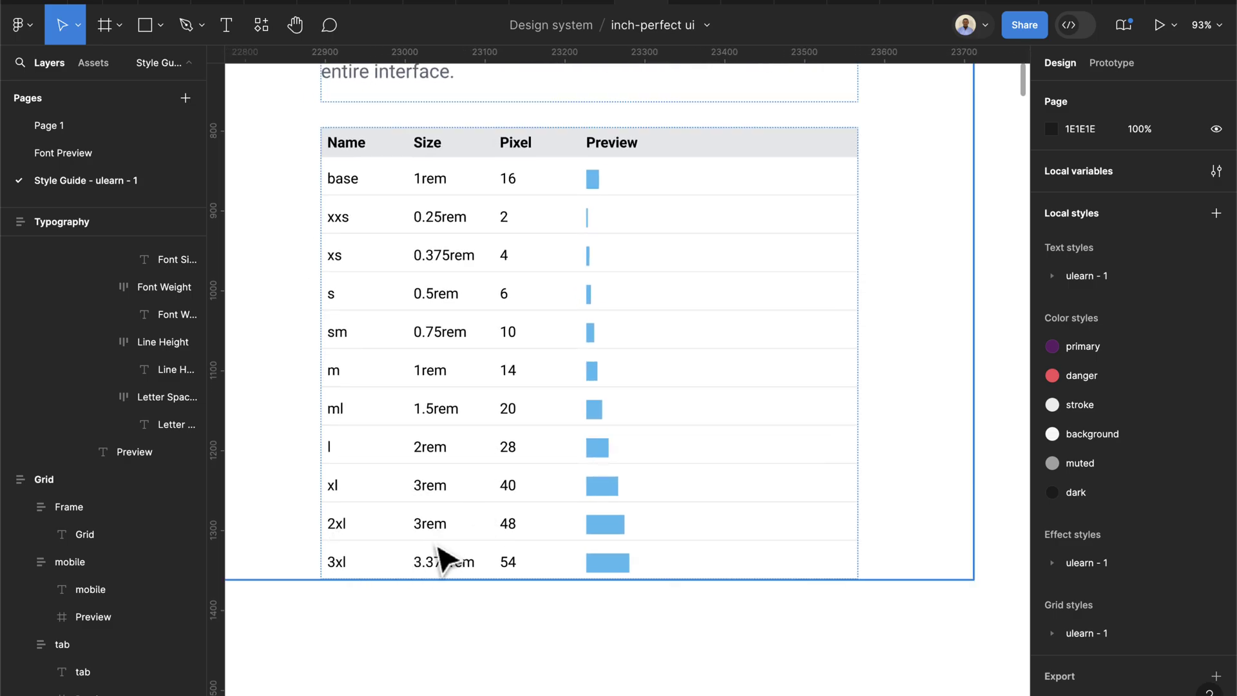
scroll(441, 561, down, 5)
scroll(442, 558, right, 8)
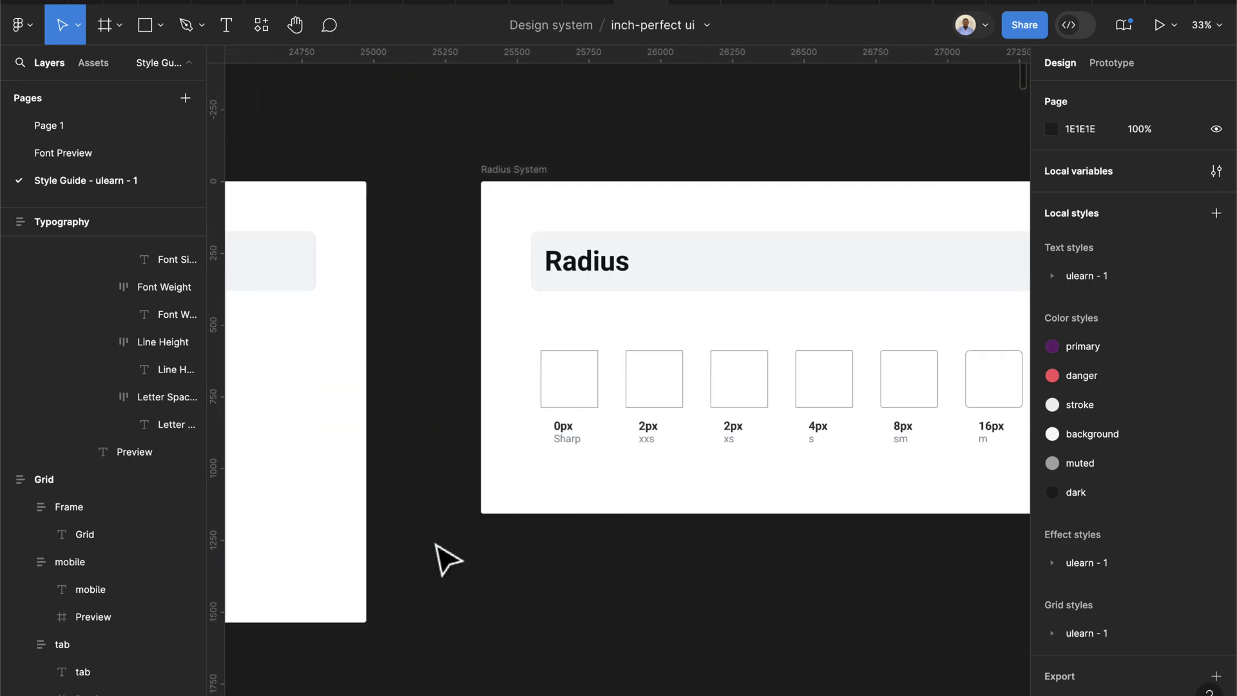
scroll(442, 558, right, 10)
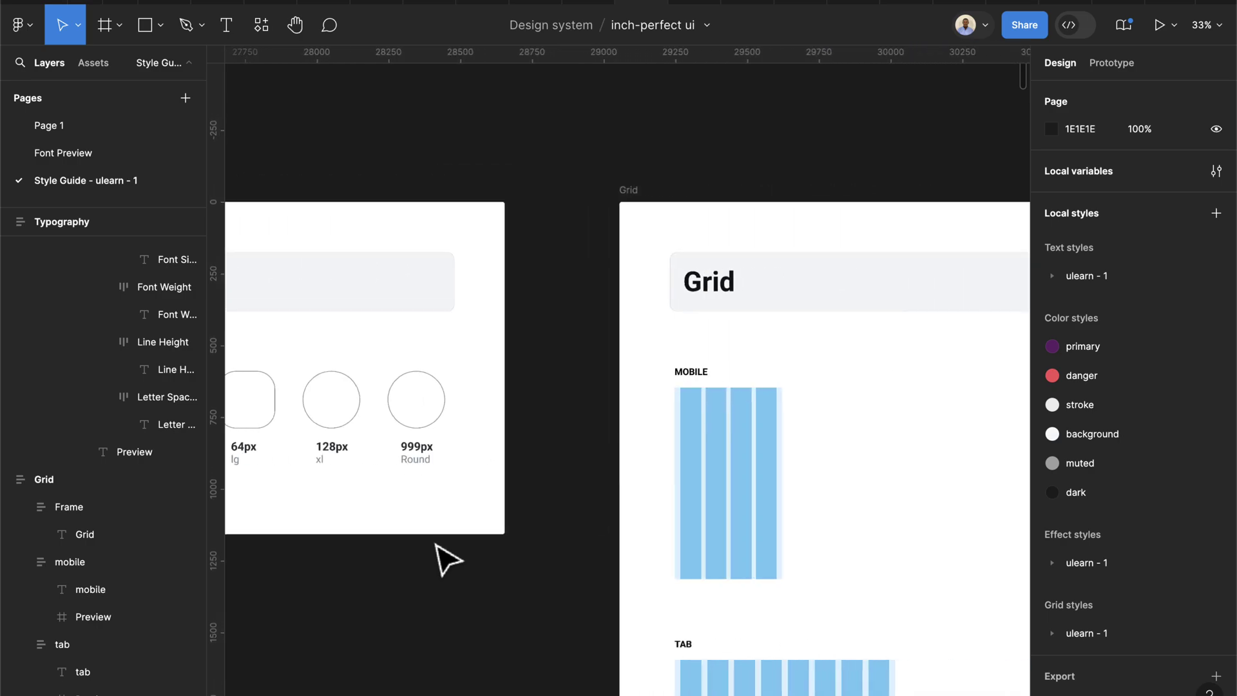
scroll(450, 559, right, 4)
scroll(444, 556, down, 4)
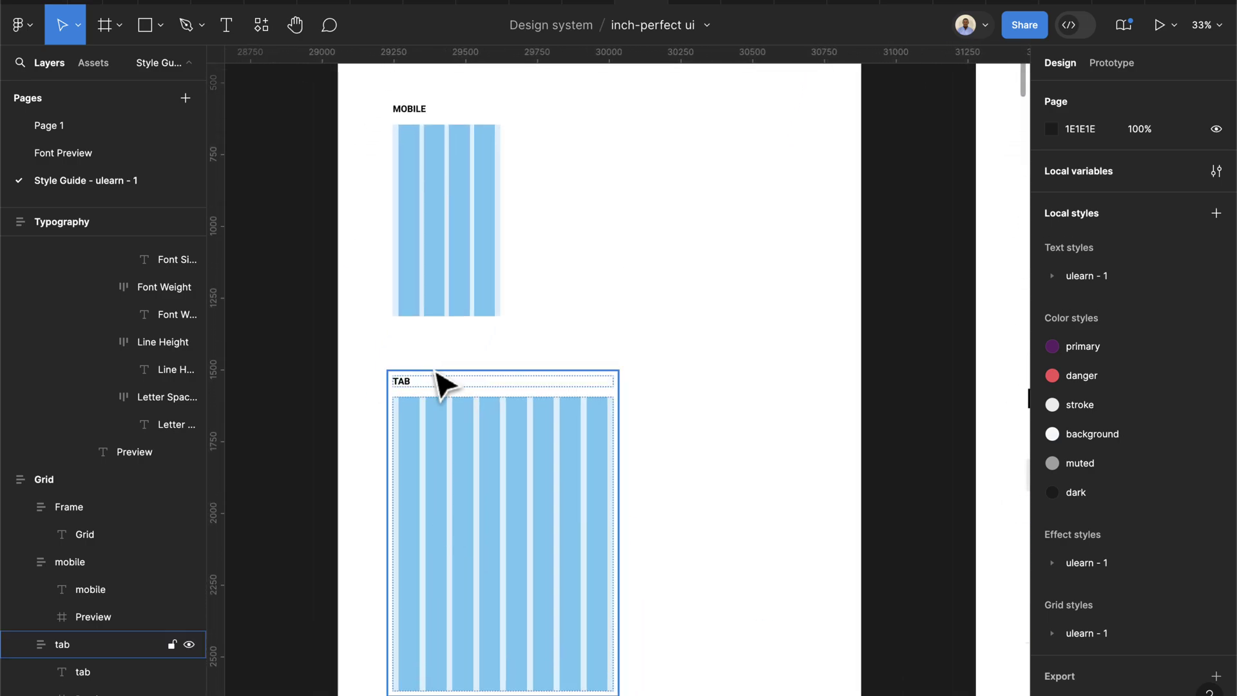
scroll(469, 447, down, 5)
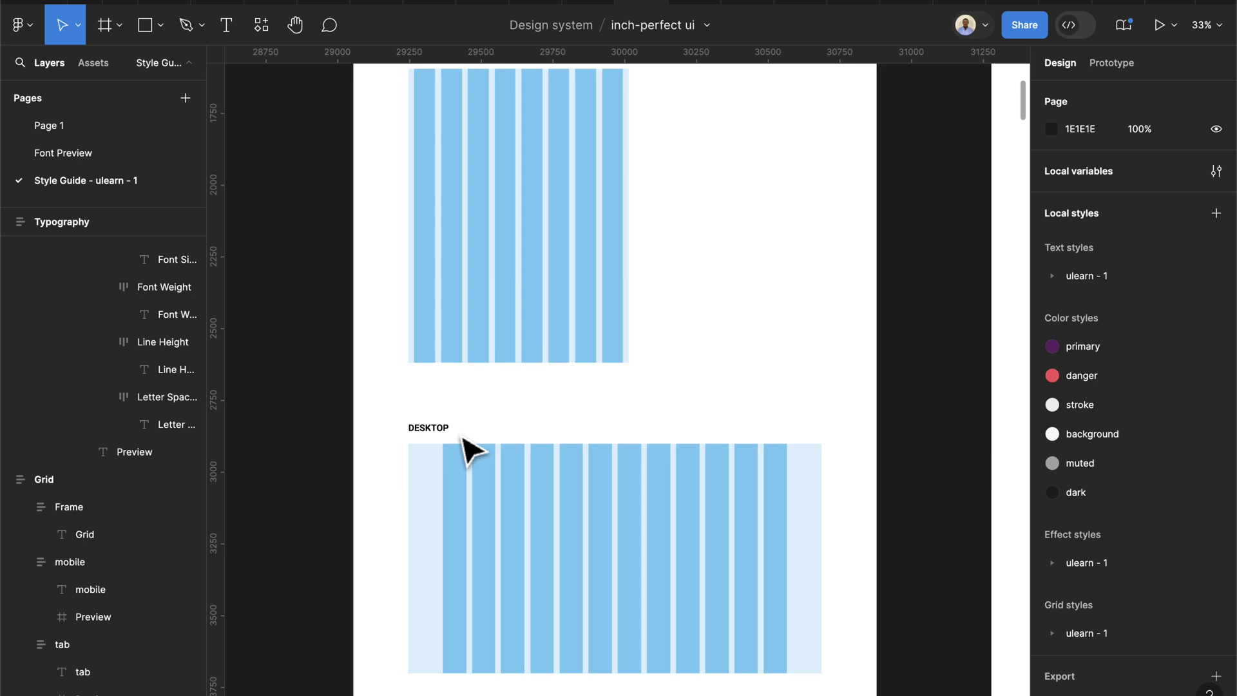
key(n)
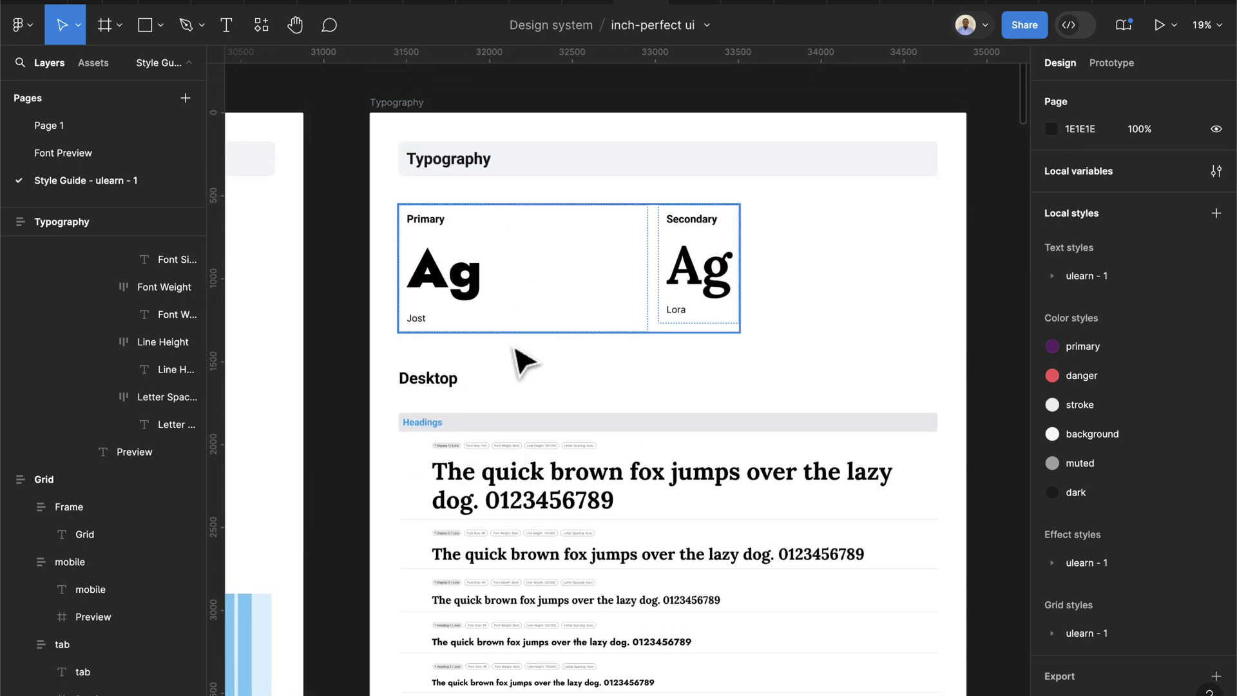
scroll(520, 384, down, 8)
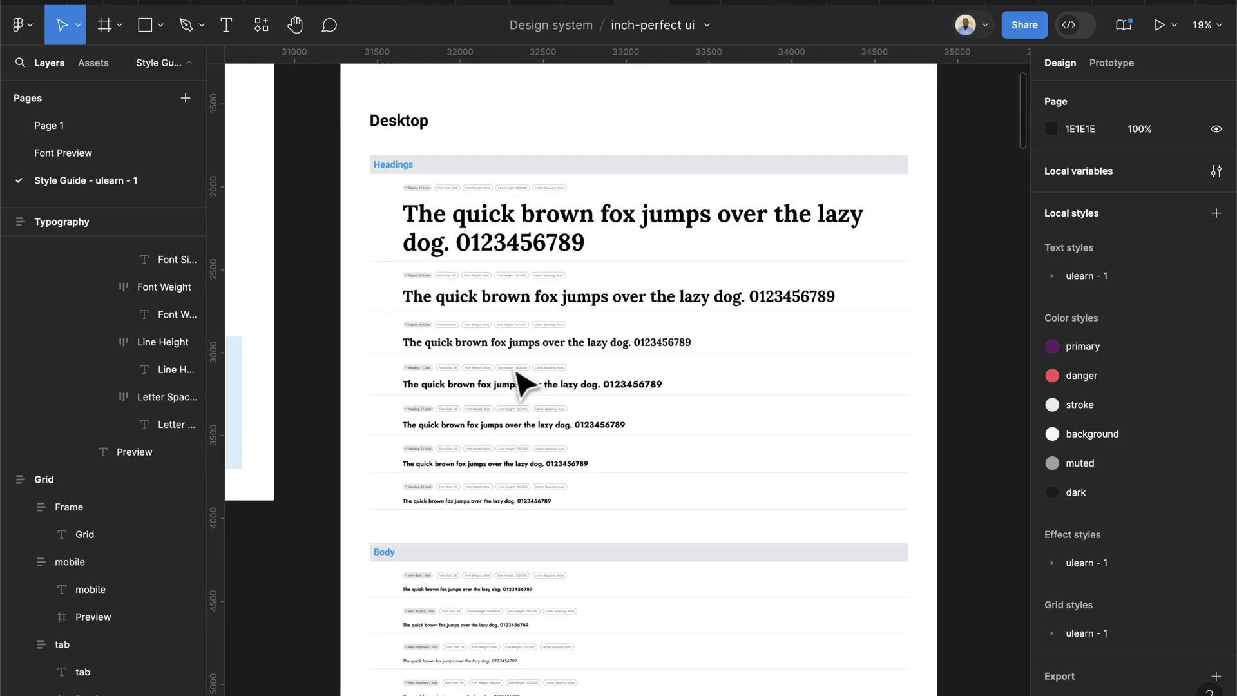
scroll(511, 470, down, 12)
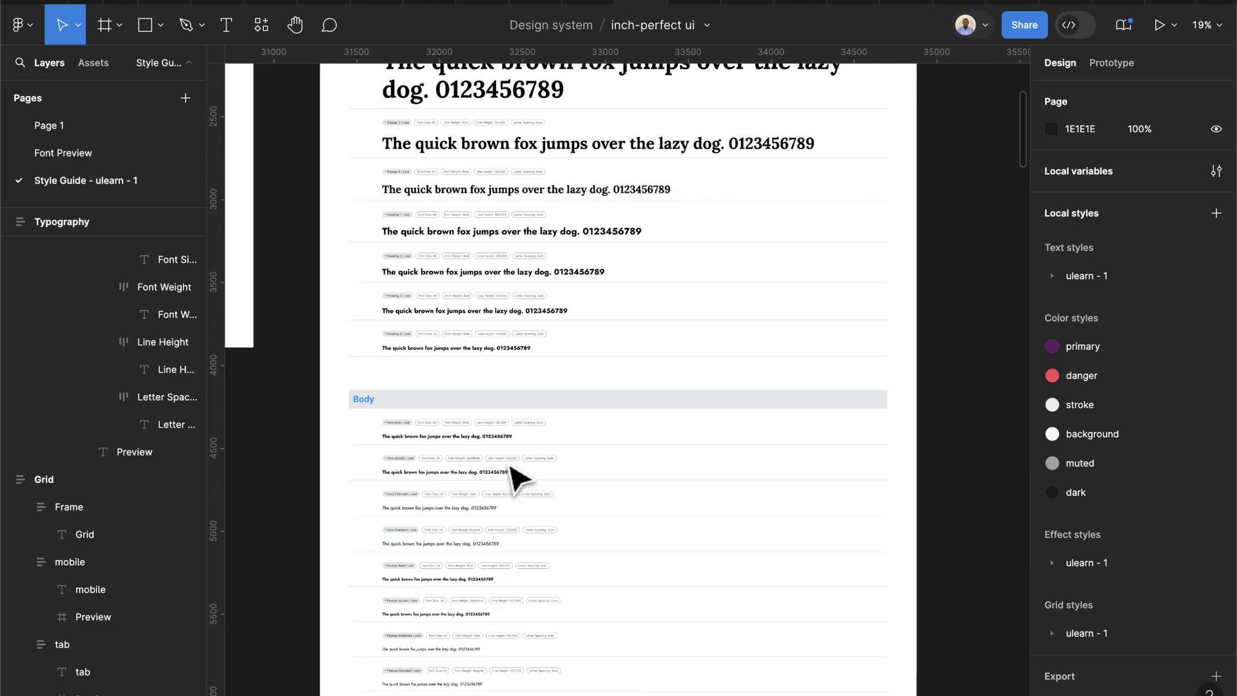
scroll(518, 477, down, 2)
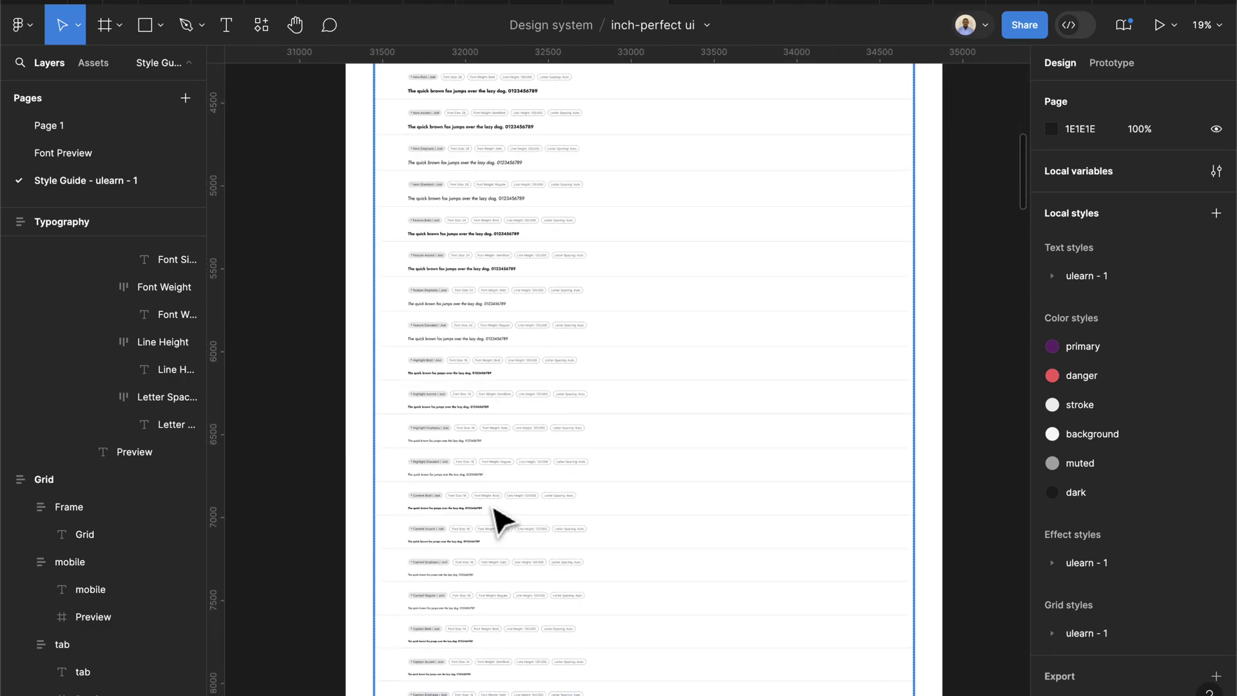
scroll(497, 518, down, 3)
scroll(501, 521, up, 10)
scroll(503, 520, right, 14)
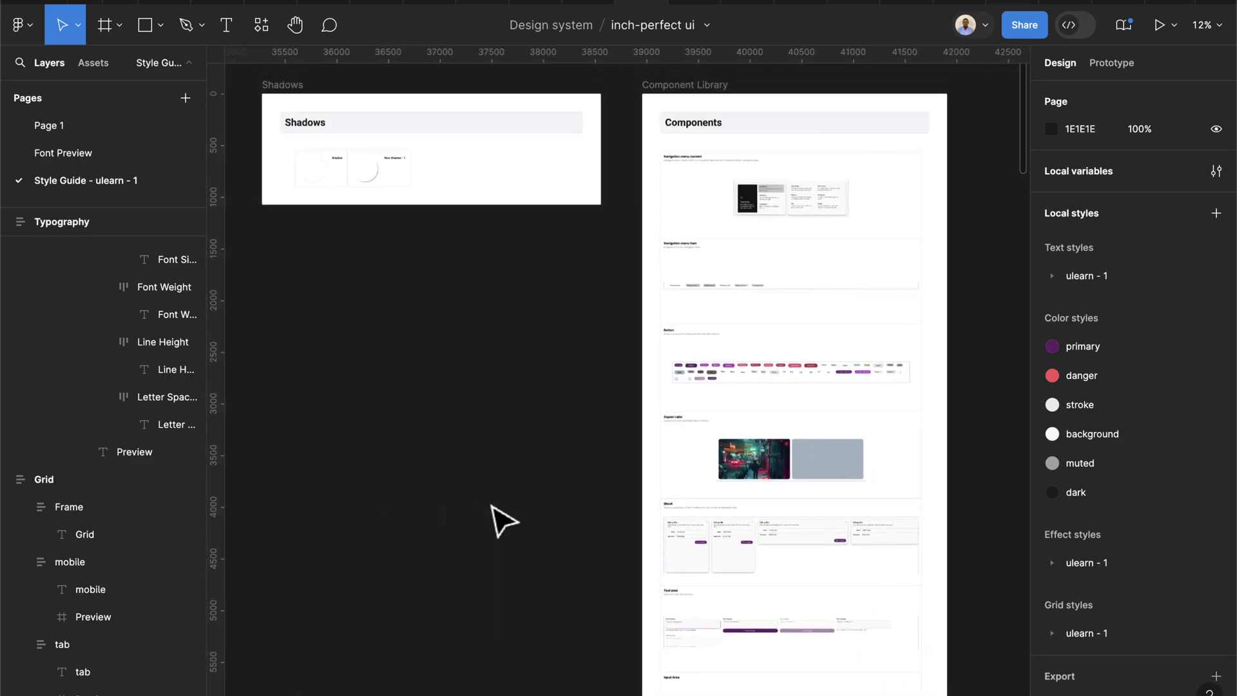
scroll(501, 521, up, 1)
scroll(502, 520, left, 1)
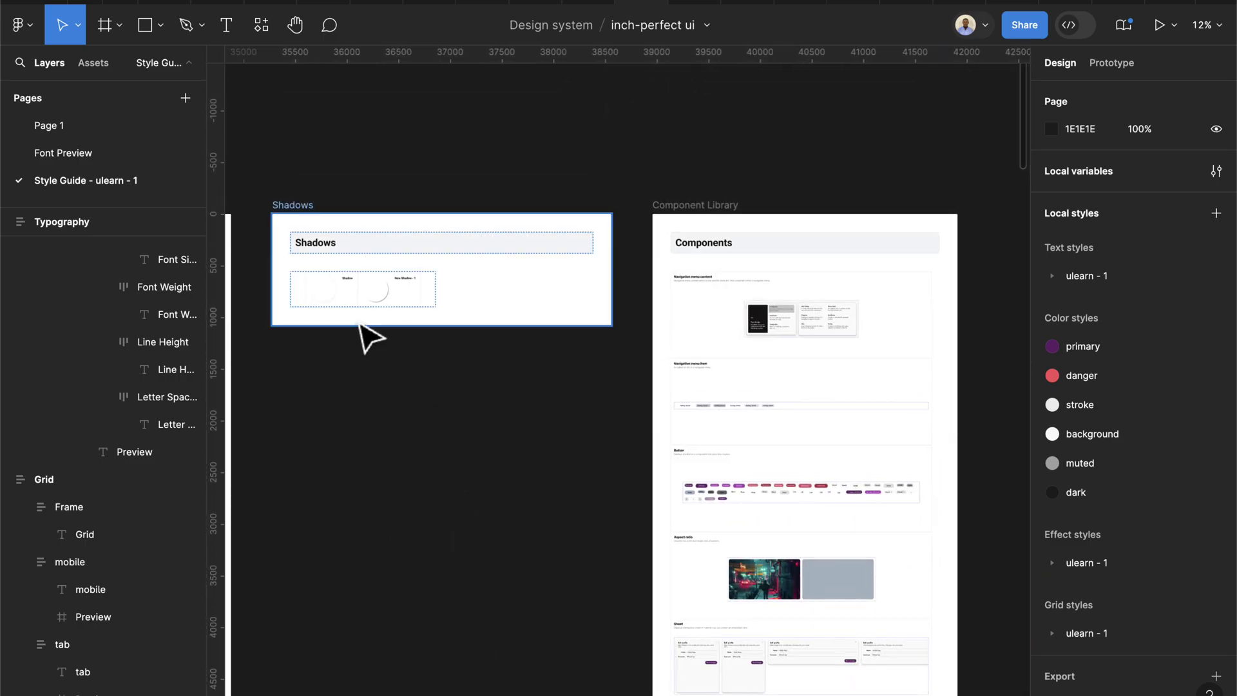
scroll(365, 332, up, 5)
scroll(393, 319, down, 2)
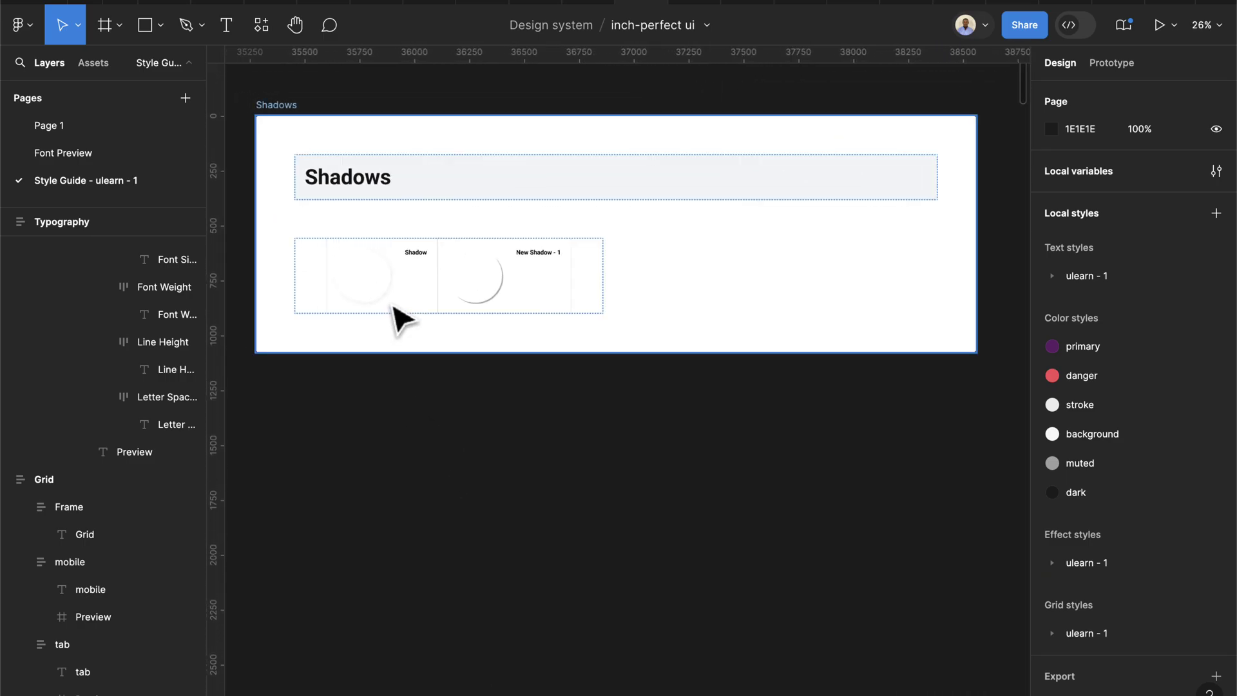
scroll(401, 315, up, 4)
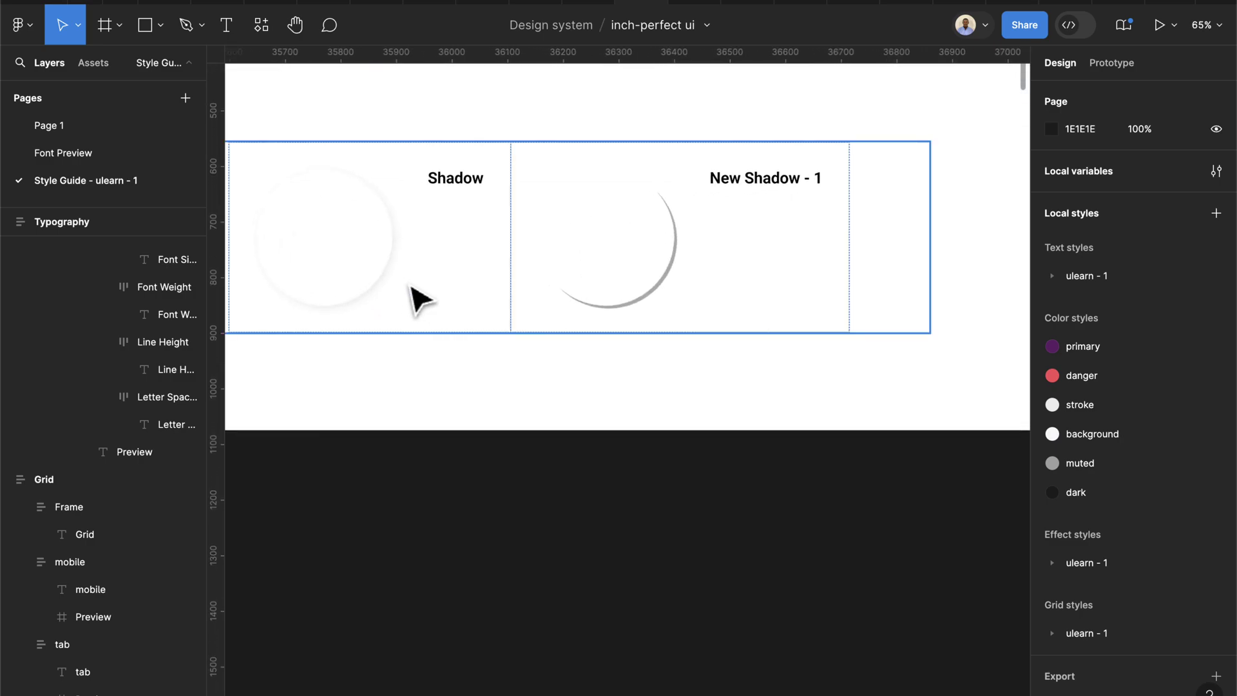
scroll(707, 257, down, 4)
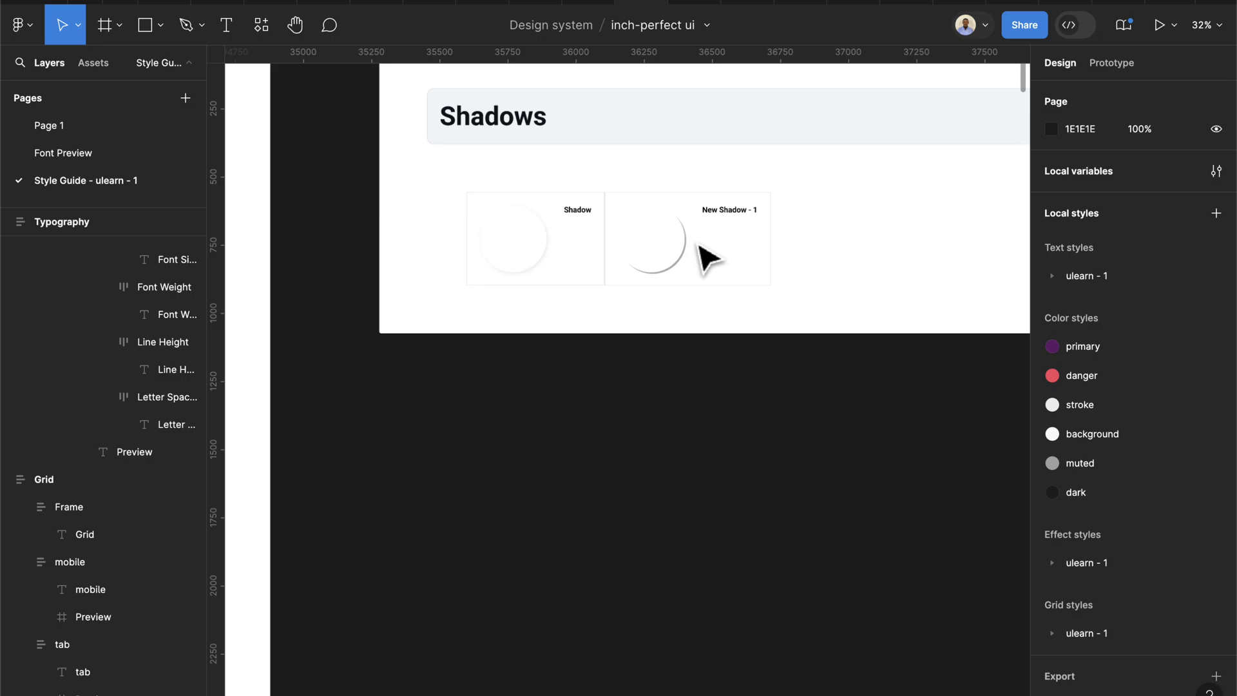
scroll(708, 257, right, 5)
scroll(707, 257, right, 5)
scroll(707, 254, up, 3)
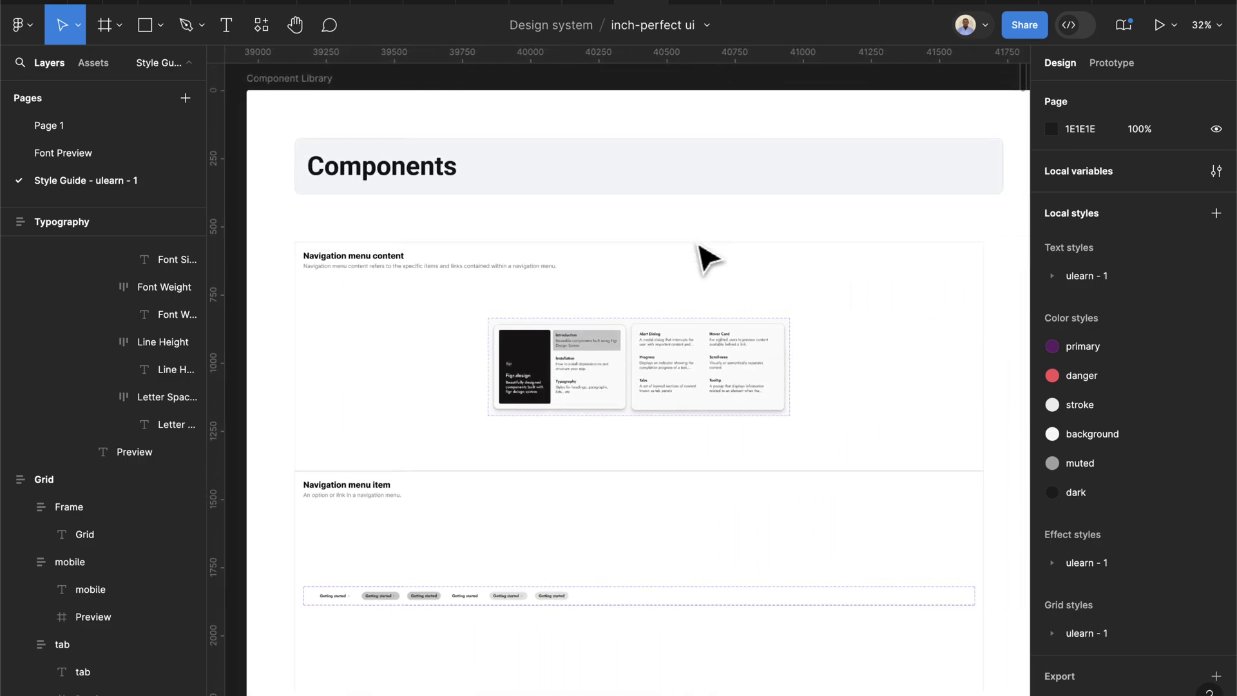
scroll(707, 254, down, 10)
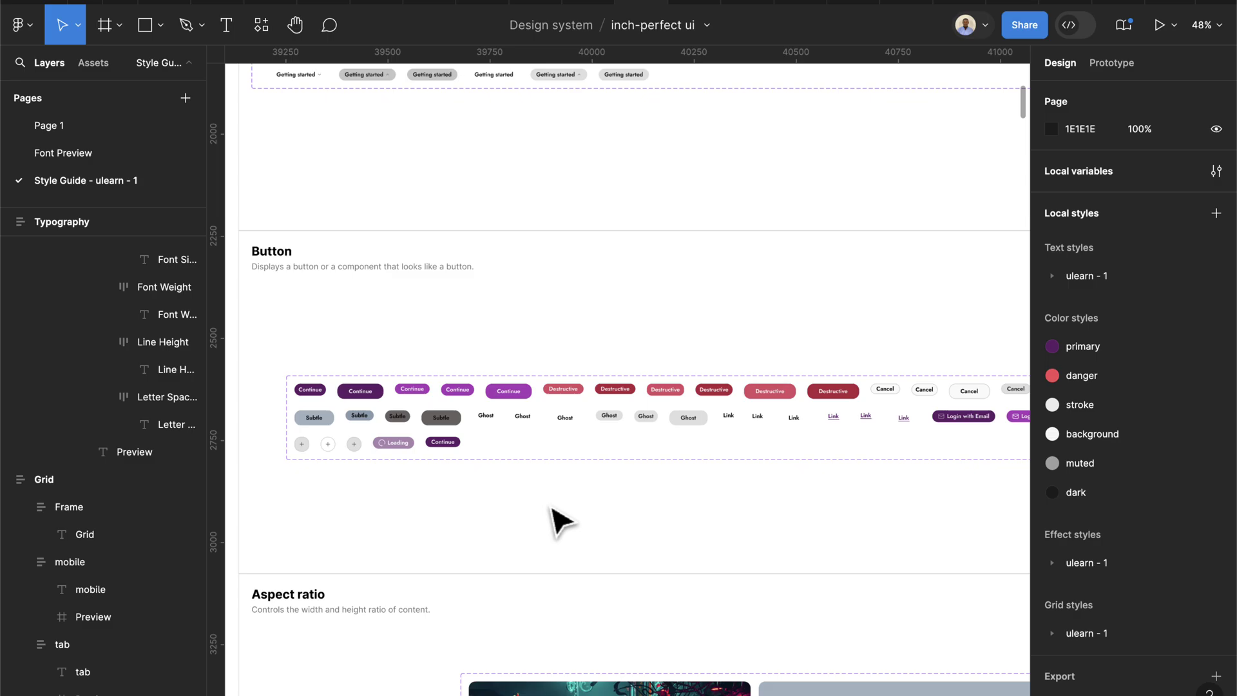
scroll(553, 509, down, 4)
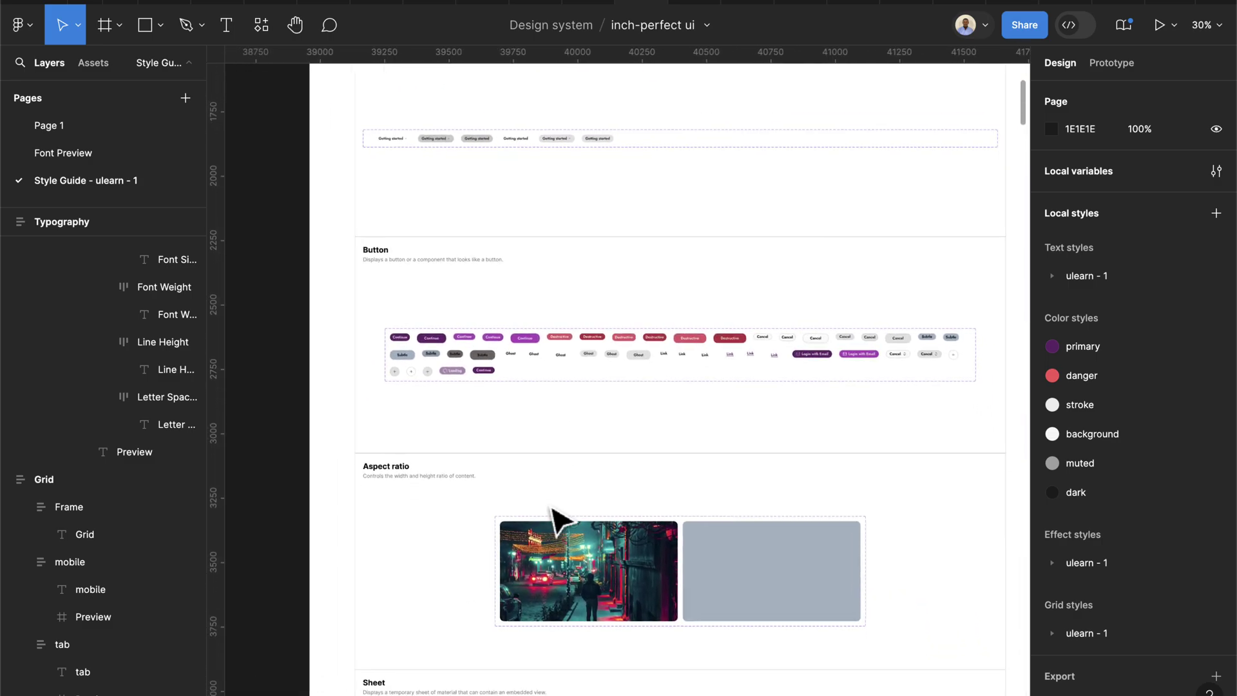
scroll(470, 511, up, 5)
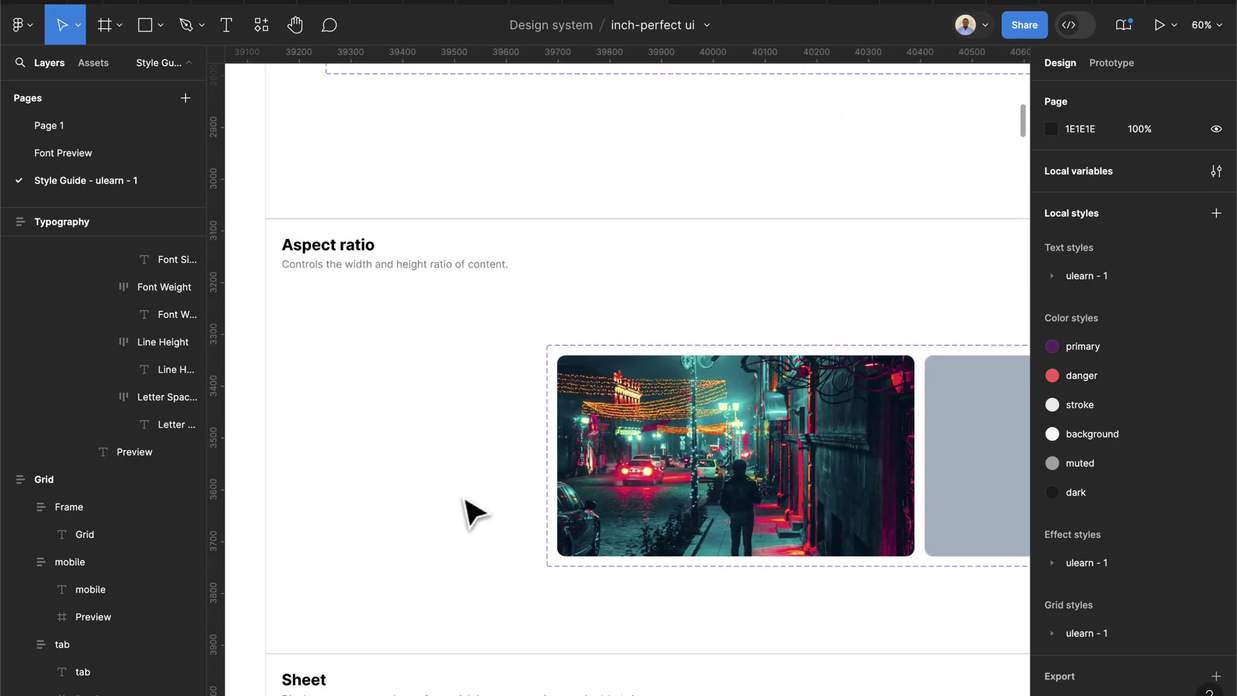
scroll(472, 513, down, 8)
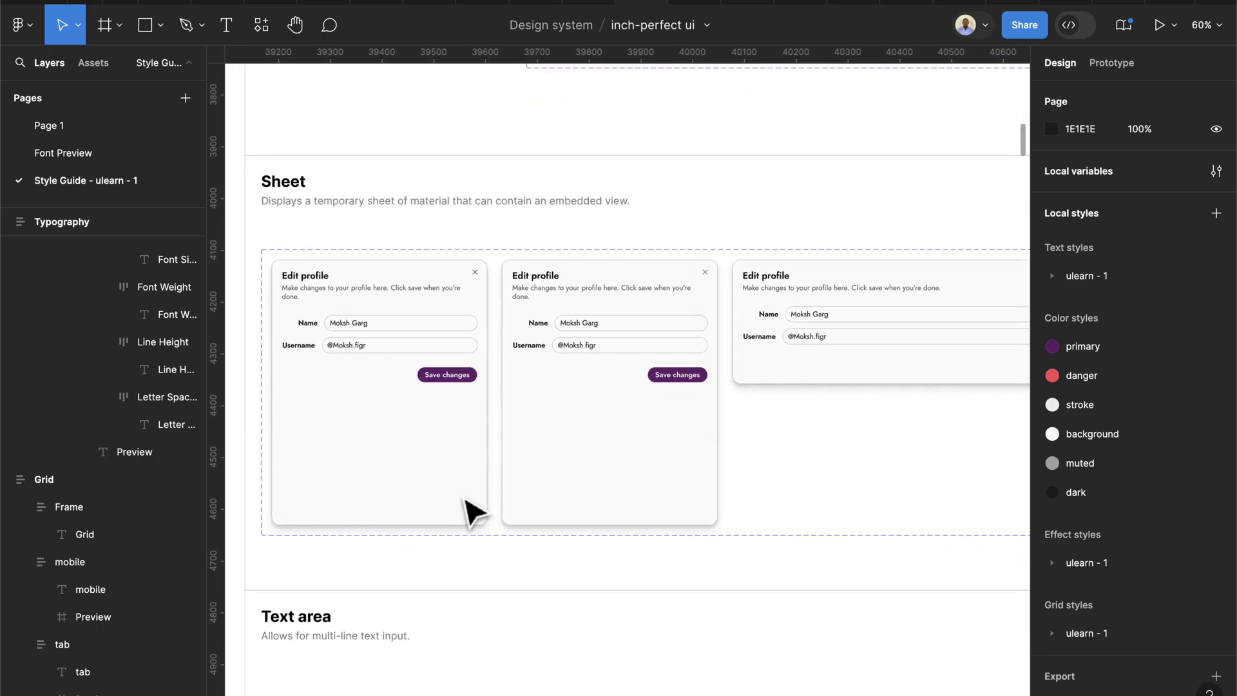
scroll(473, 512, down, 10)
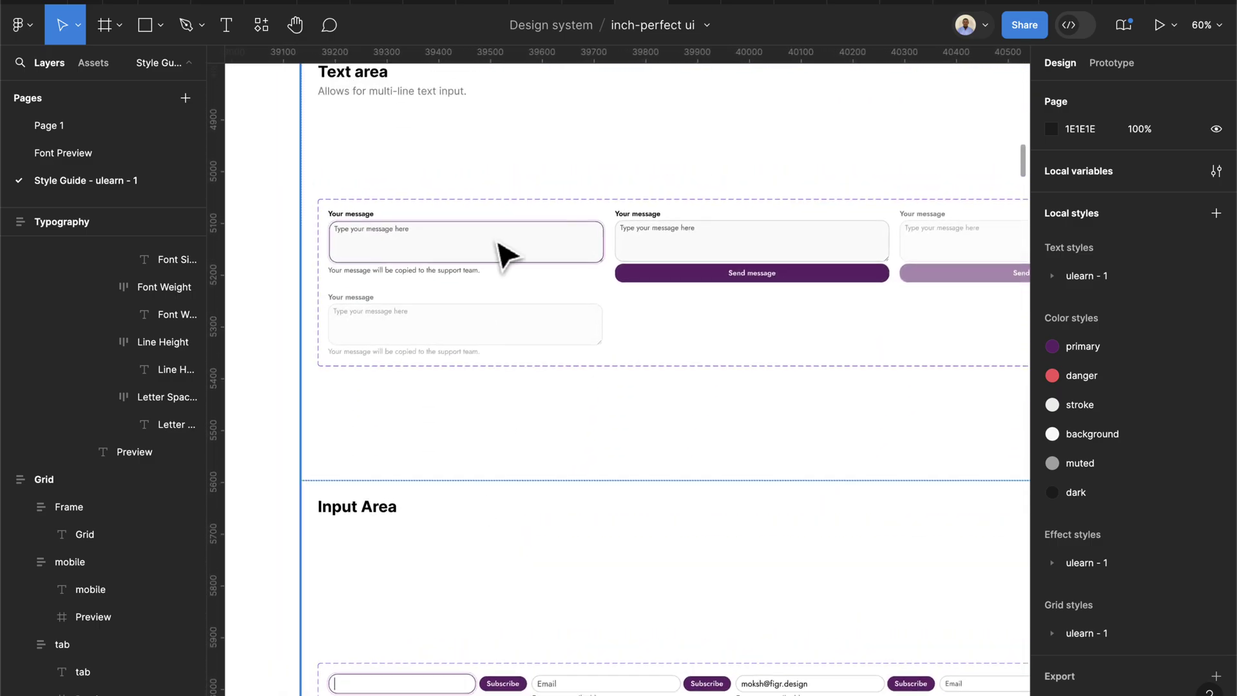
scroll(514, 176, up, 2)
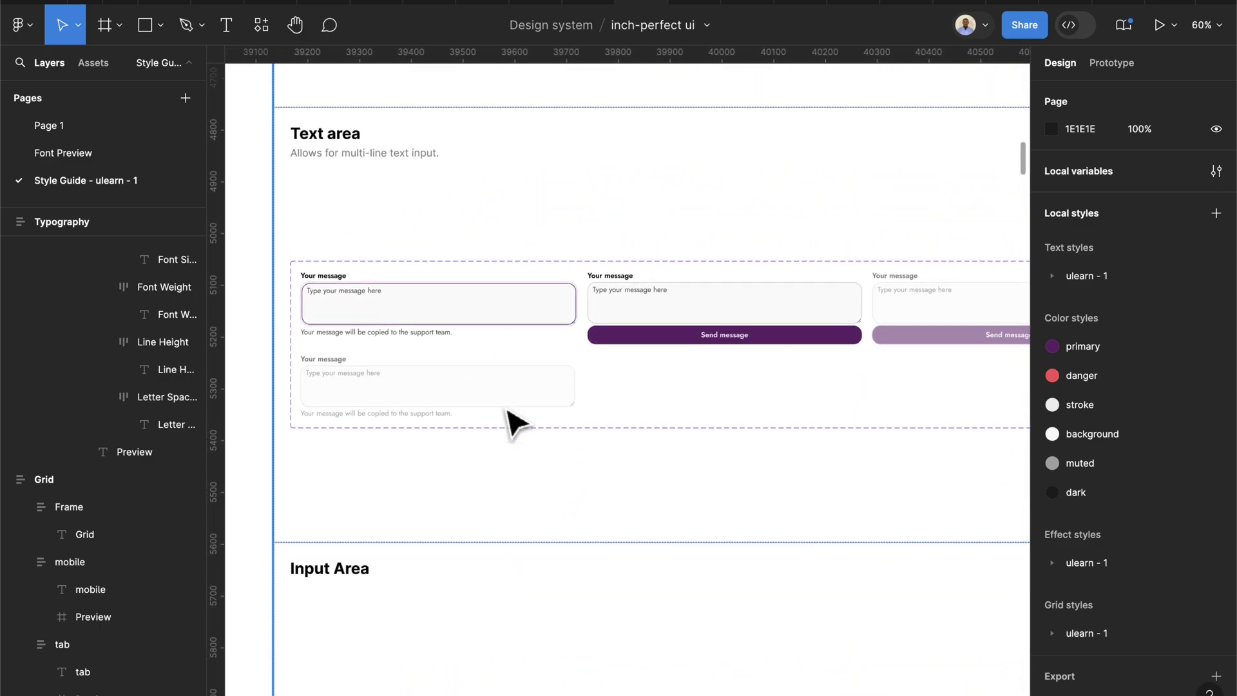
scroll(514, 424, down, 8)
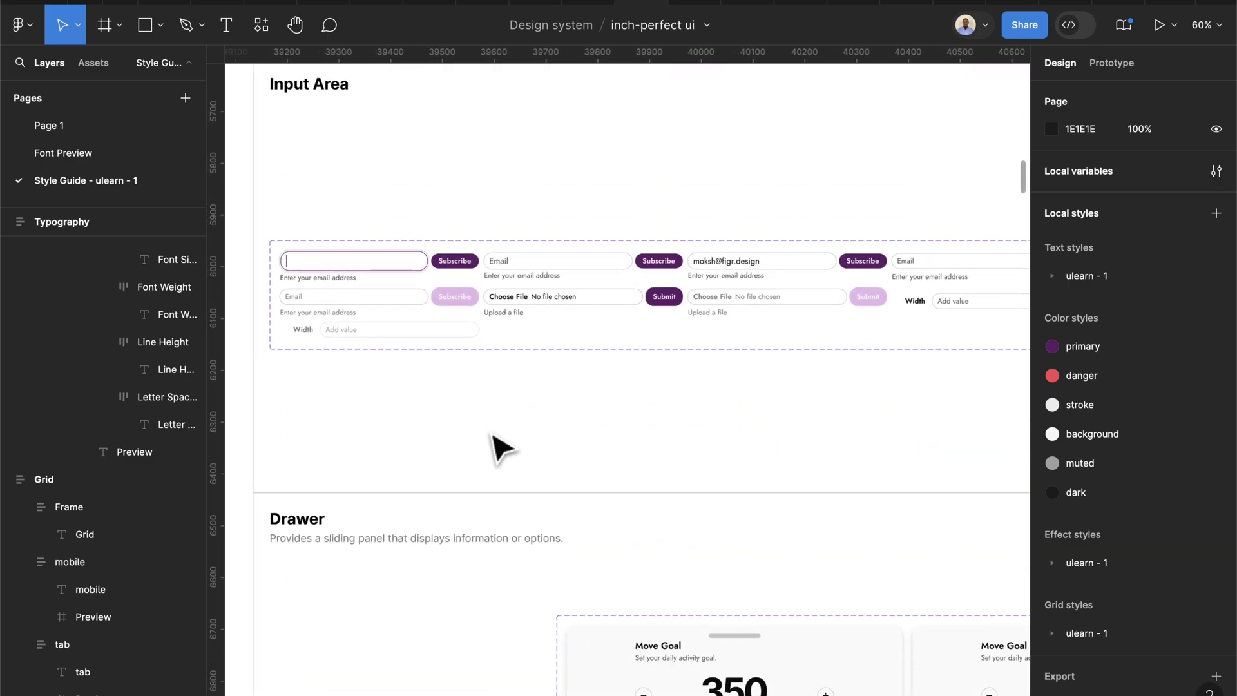
scroll(490, 458, up, 1)
scroll(489, 459, right, 5)
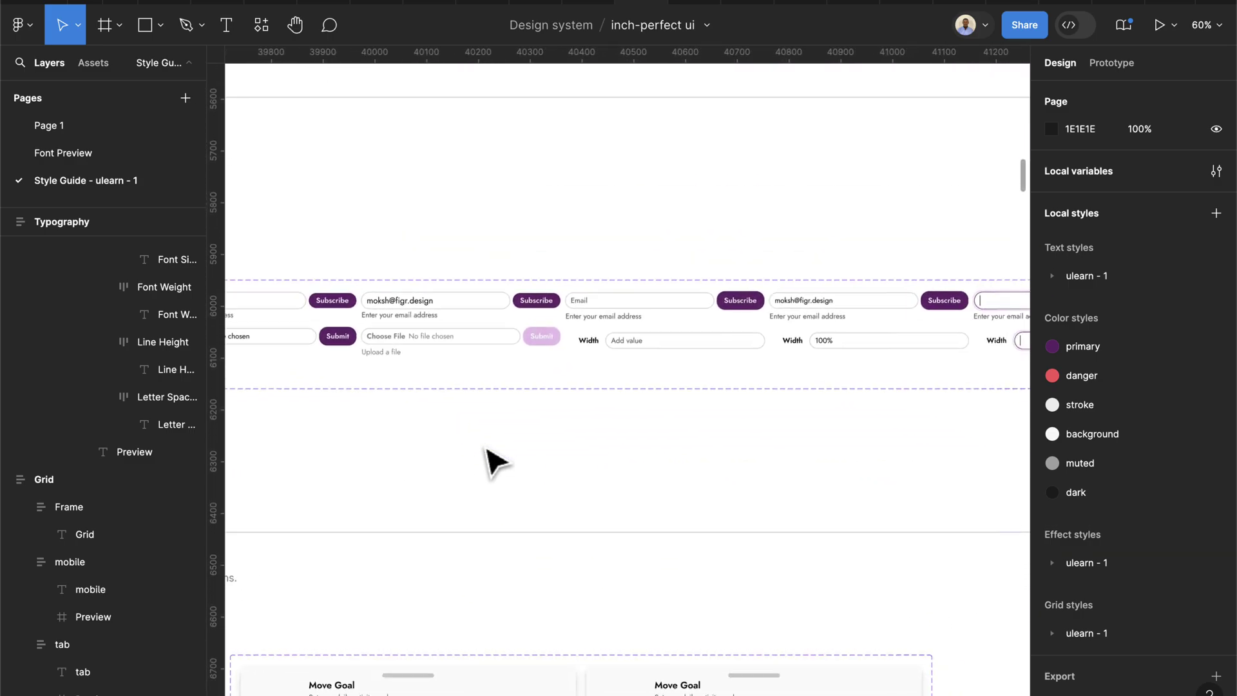
scroll(496, 461, down, 7)
scroll(496, 461, left, 6)
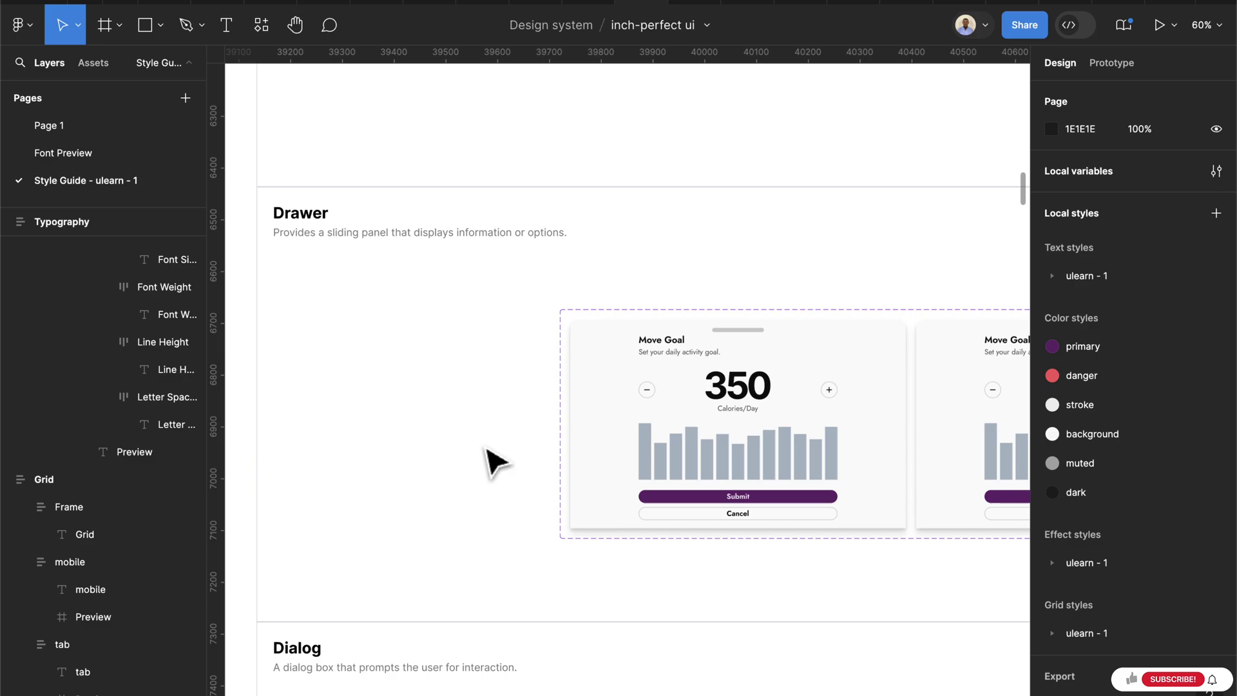
scroll(487, 450, down, 5)
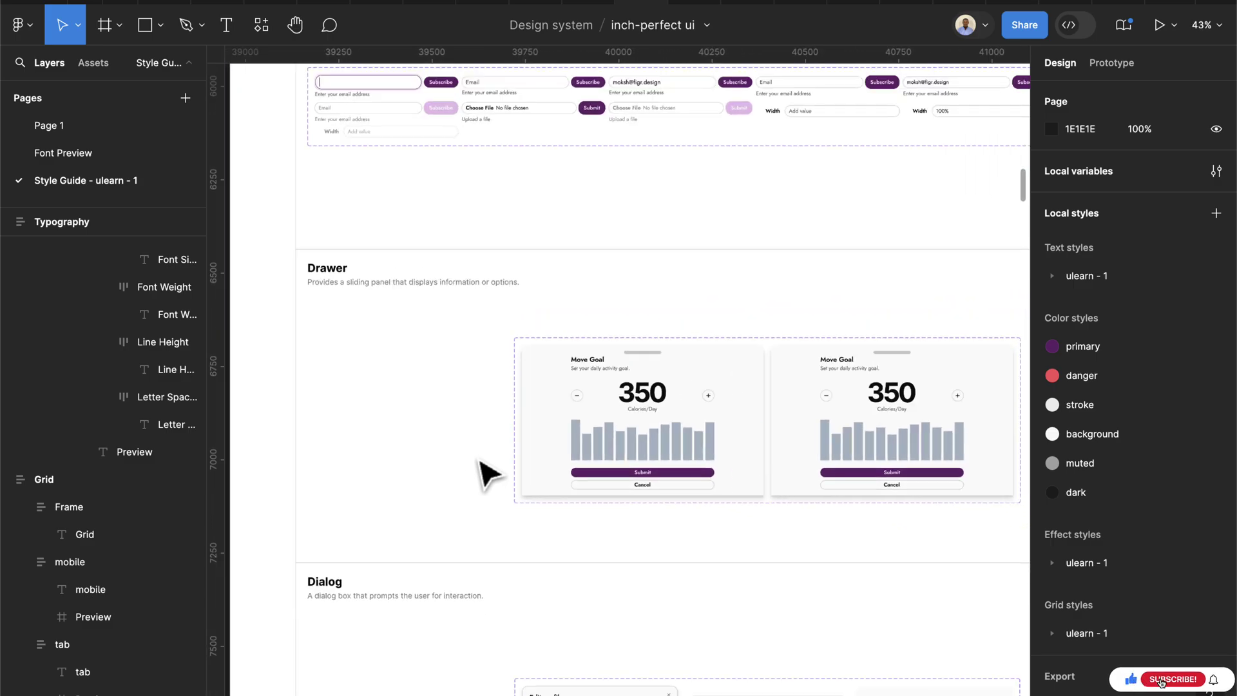
scroll(488, 473, down, 5)
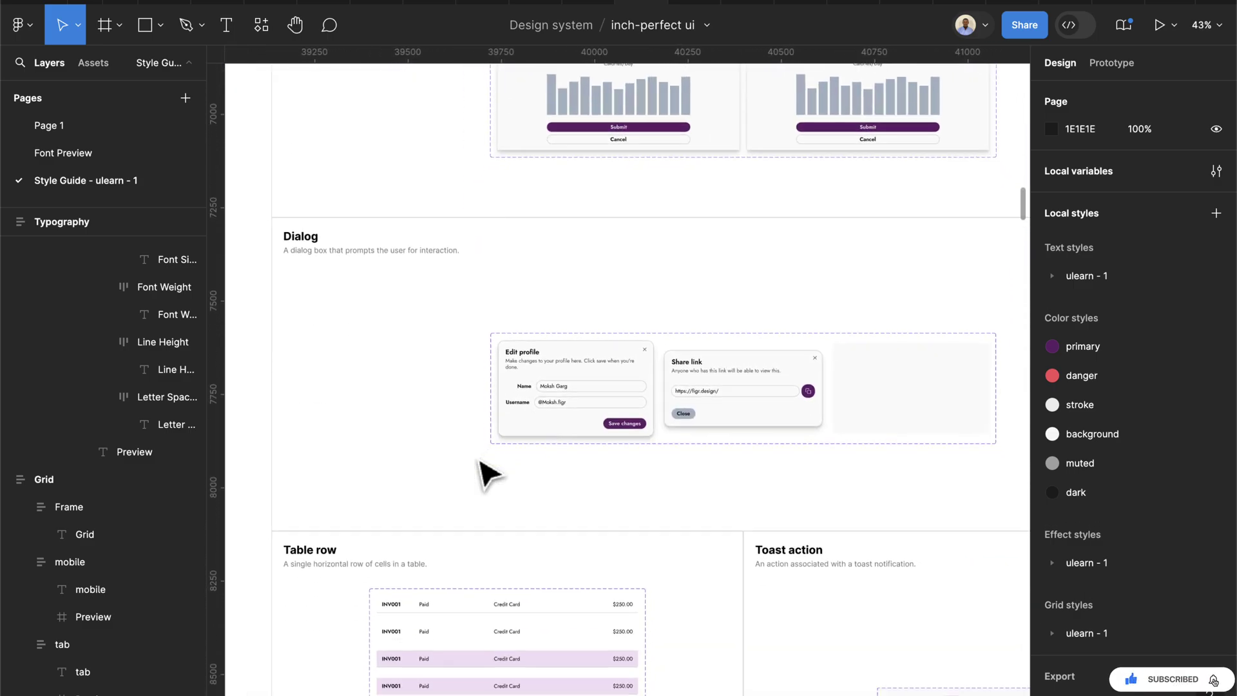
scroll(487, 474, down, 8)
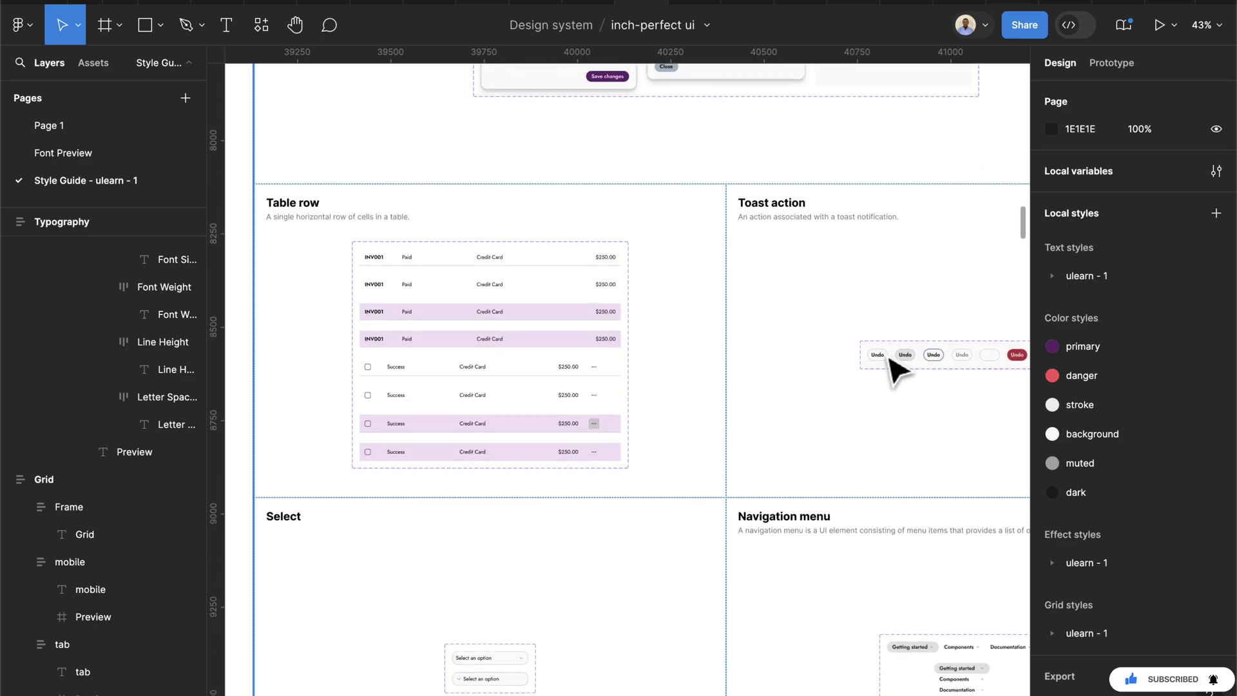
scroll(898, 368, down, 4)
scroll(898, 371, down, 8)
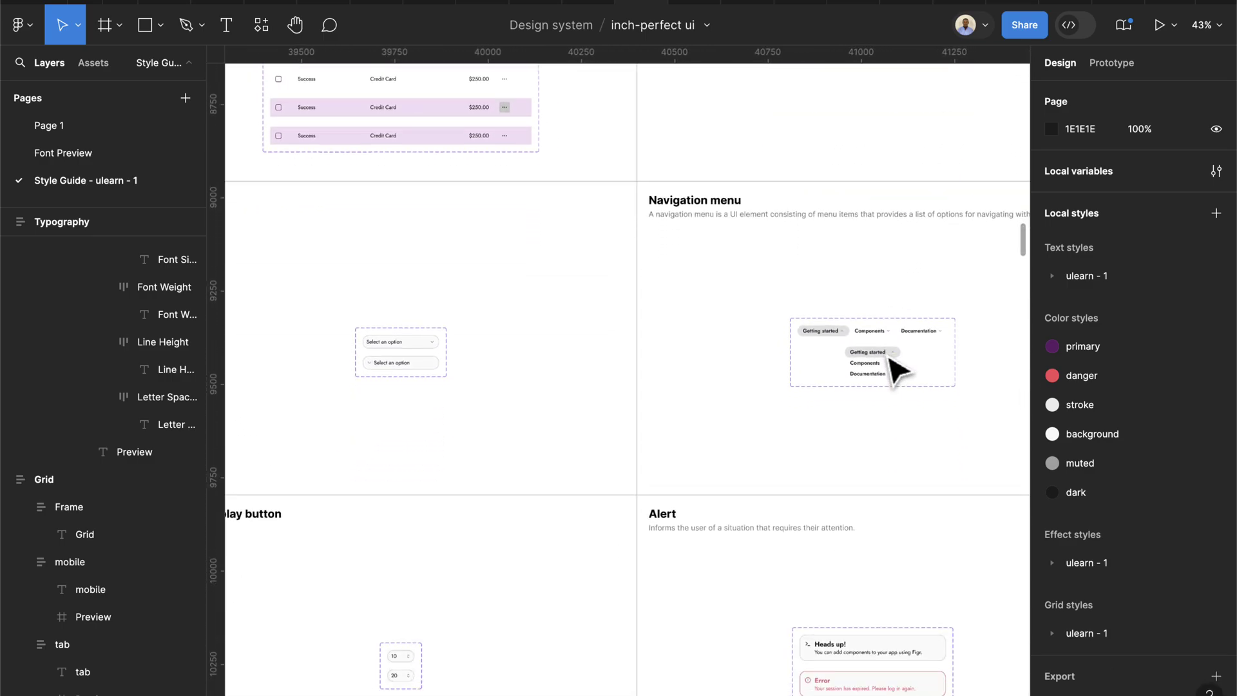
scroll(898, 370, down, 4)
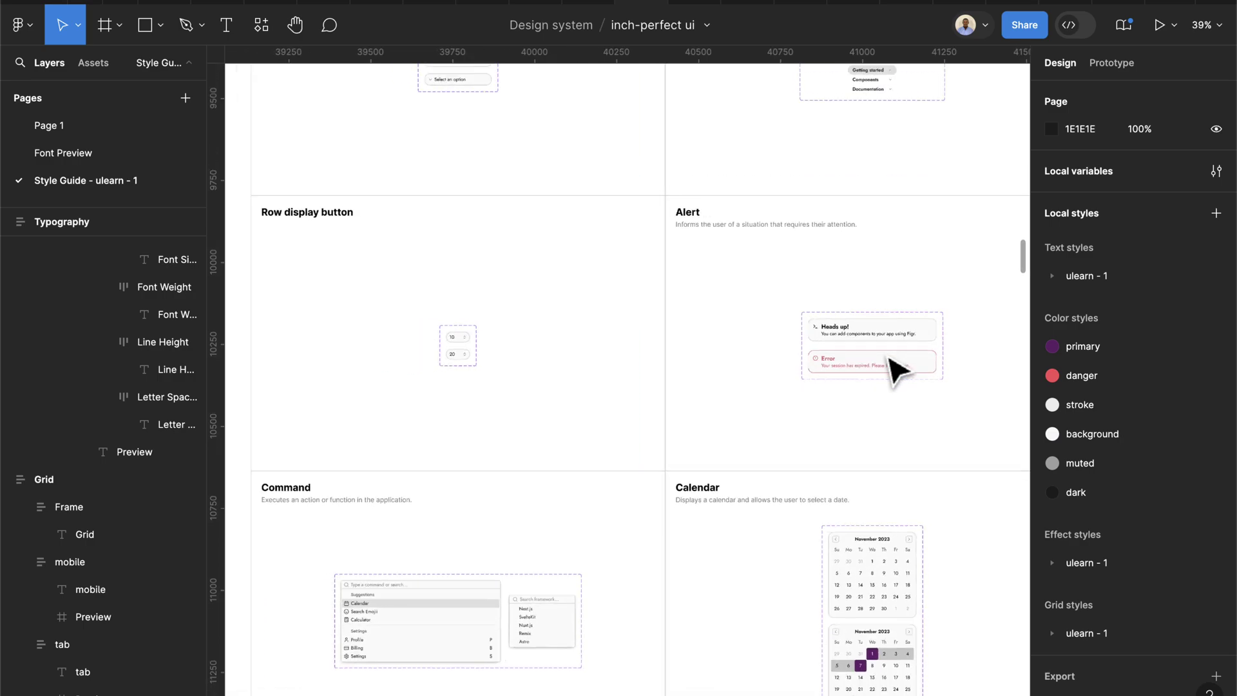
scroll(897, 370, down, 3)
scroll(898, 371, right, 2)
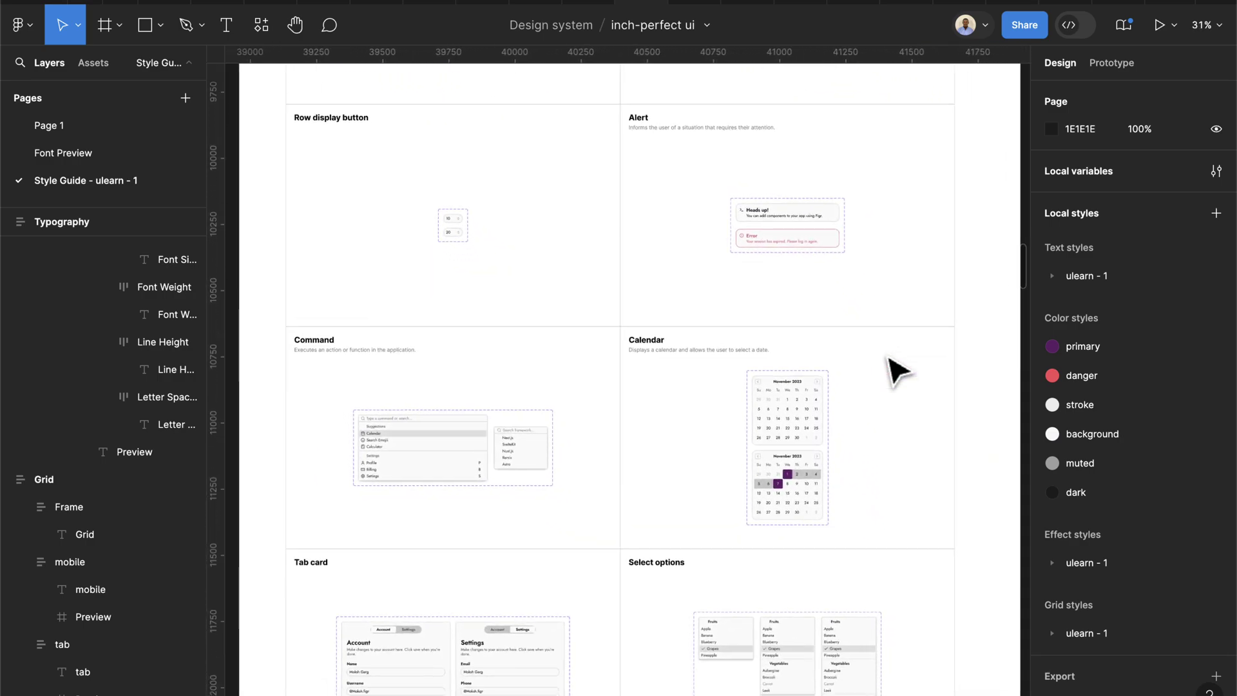
scroll(898, 370, down, 8)
scroll(898, 370, right, 1)
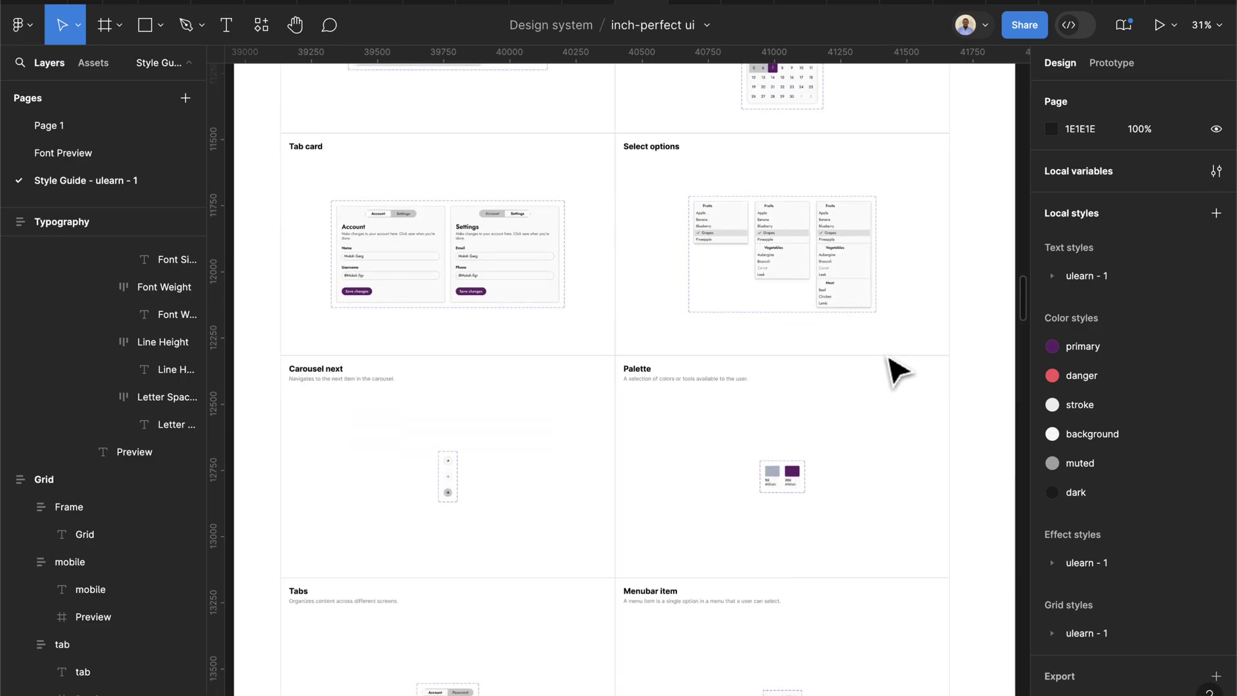